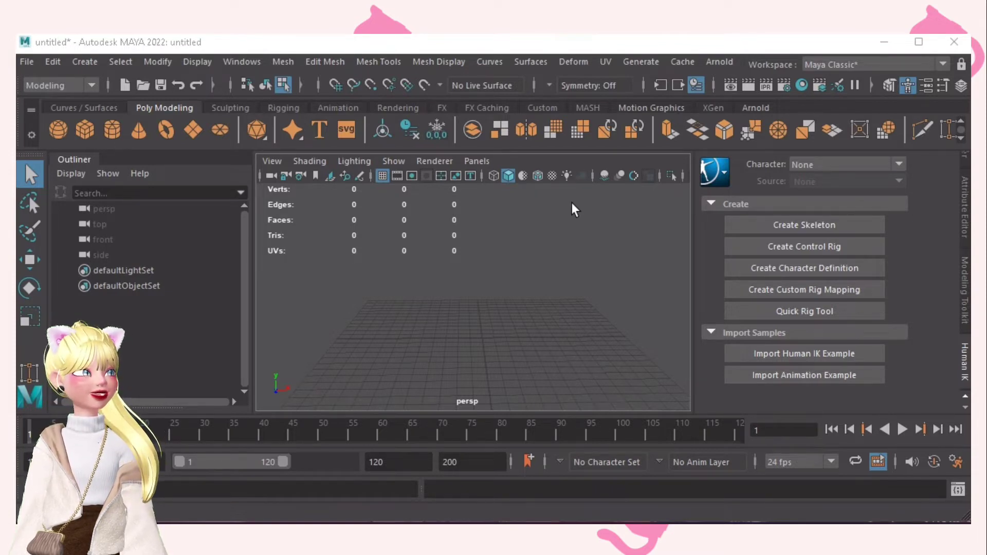
Step: Import the 3D MASK file from the BODIES 2022 folder into the Maya scene
scroll(597, 303, down, 5)
alt+drag(597, 303, 570, 298)
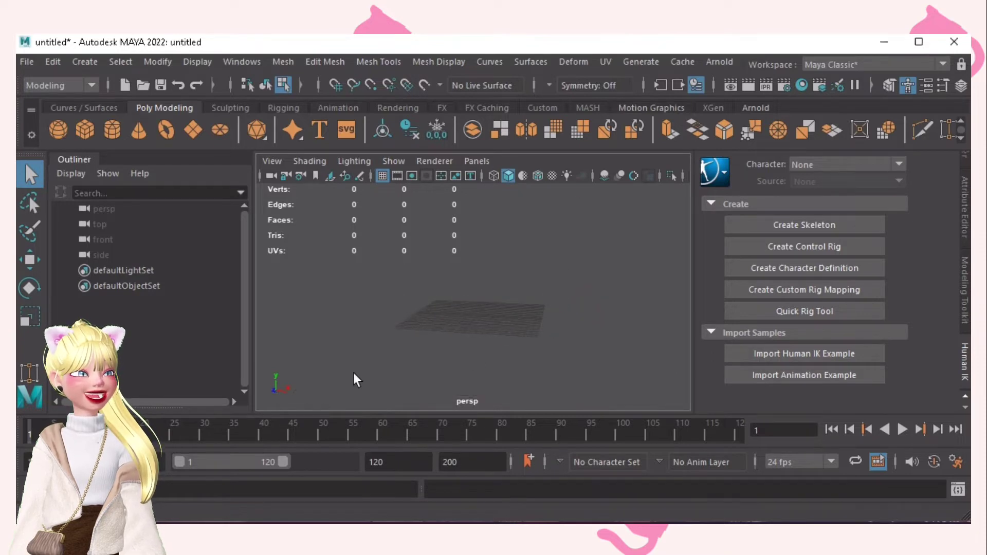
click(226, 486)
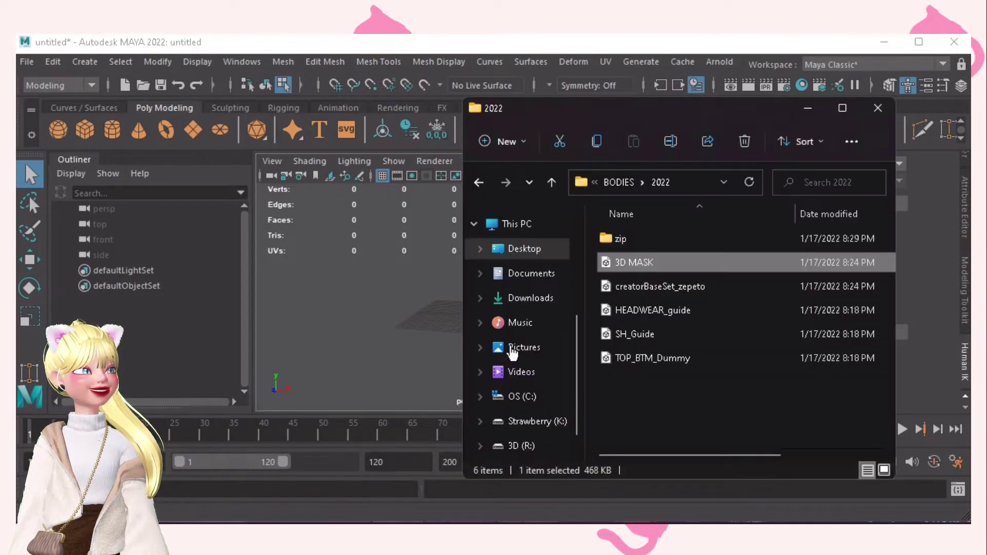
click(614, 286)
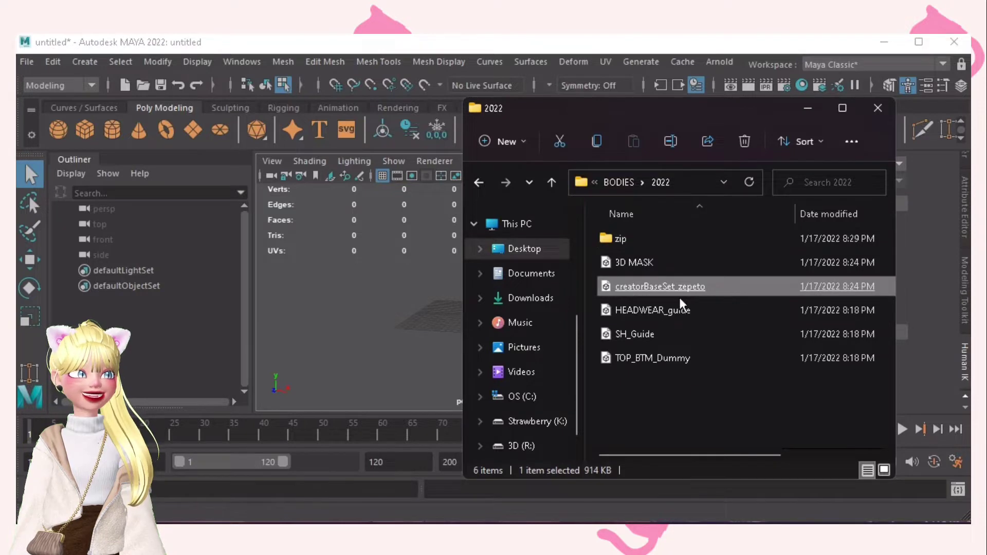
key(Up)
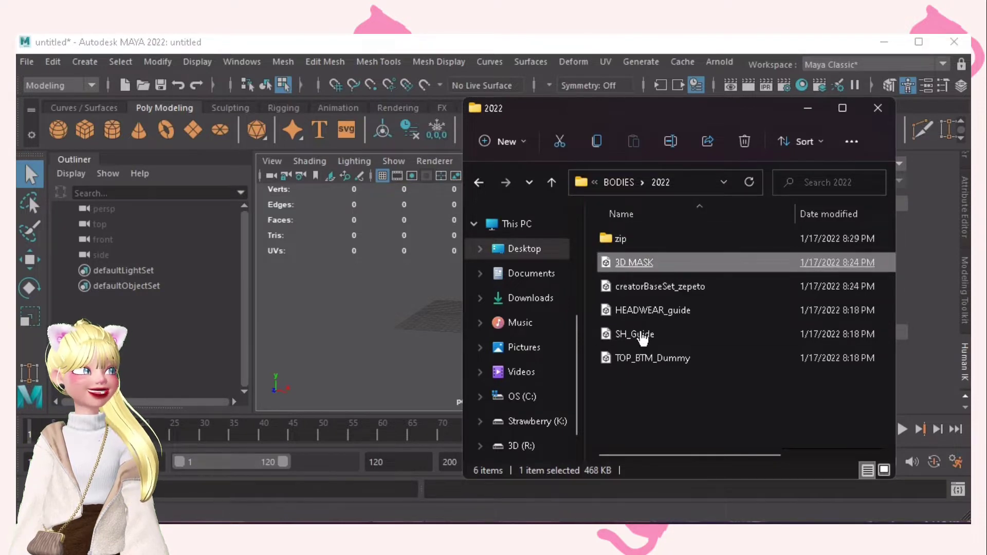
click(645, 287)
click(637, 263)
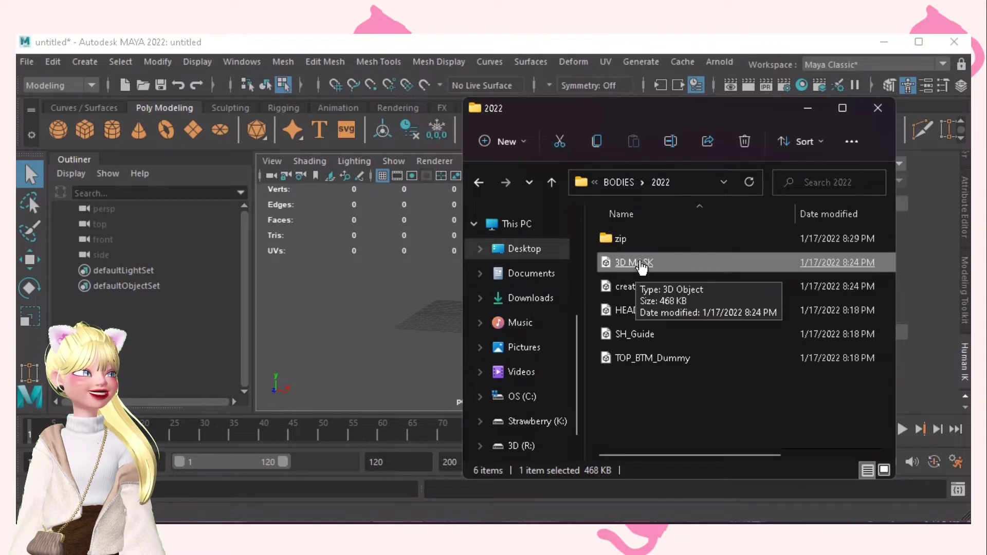
drag(641, 265, 361, 282)
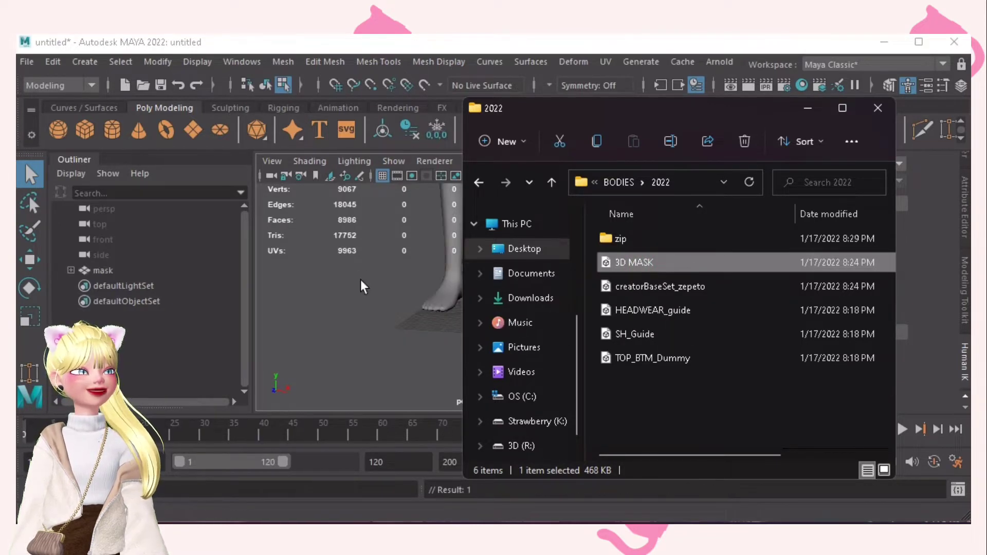
click(355, 281)
Step: Duplicate the imported mask body mesh
scroll(429, 285, down, 3)
alt+middle_drag(430, 288, 418, 342)
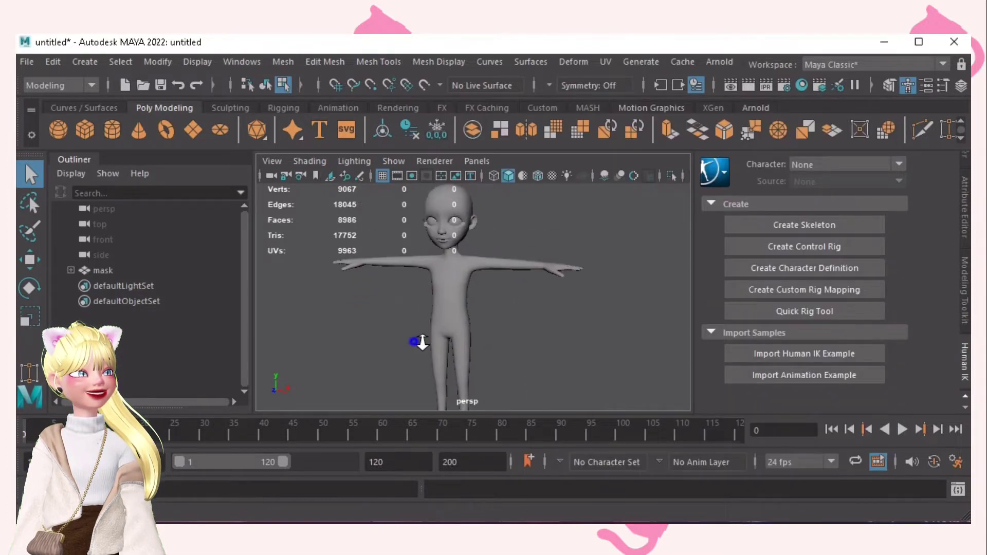
alt+right_drag(418, 341, 466, 341)
alt+drag(468, 342, 490, 339)
alt+middle_drag(458, 319, 458, 352)
alt+right_drag(439, 325, 481, 322)
alt+middle_drag(443, 306, 444, 322)
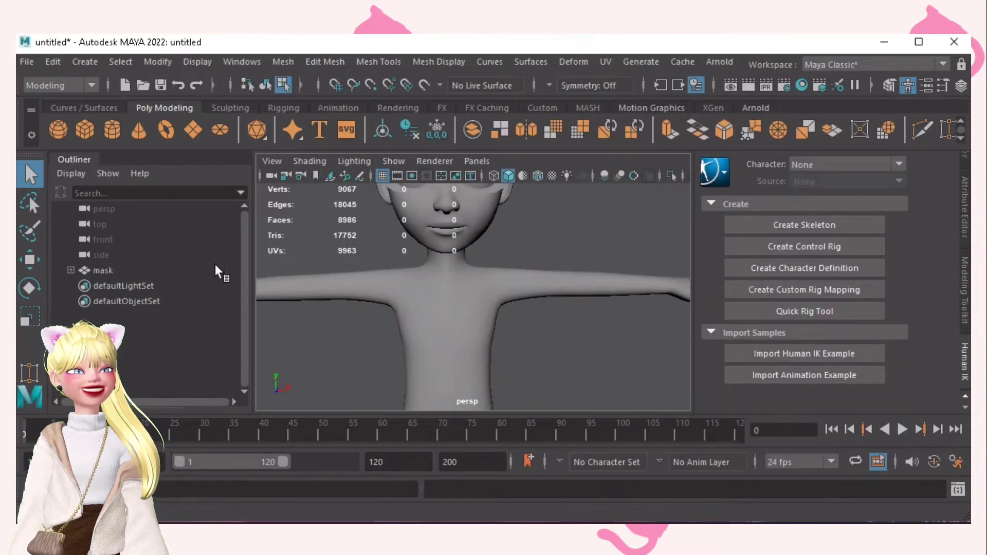
click(114, 271)
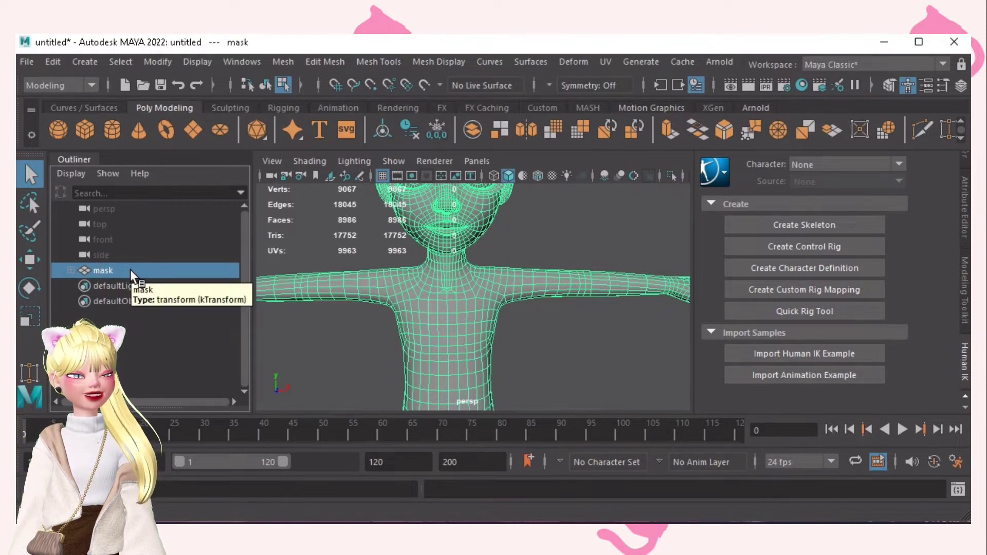
key(ctrl+d)
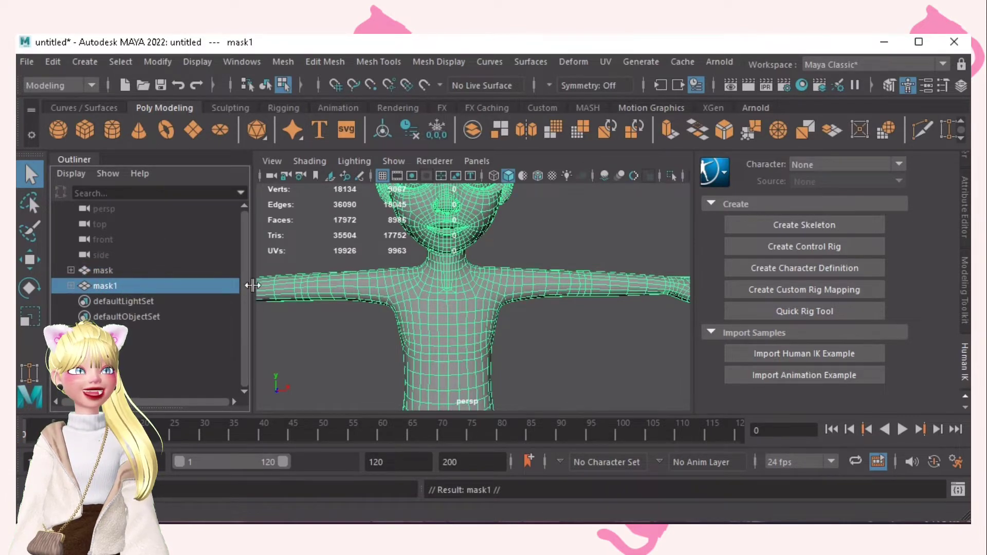
Step: Hide the original mask mesh so only its duplicate is displayed
click(140, 271)
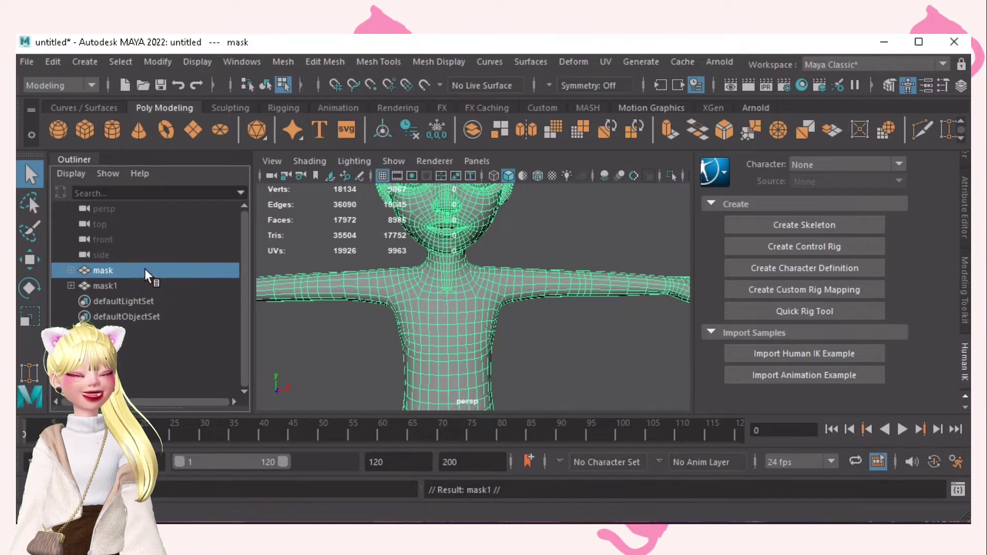
key(shift+h)
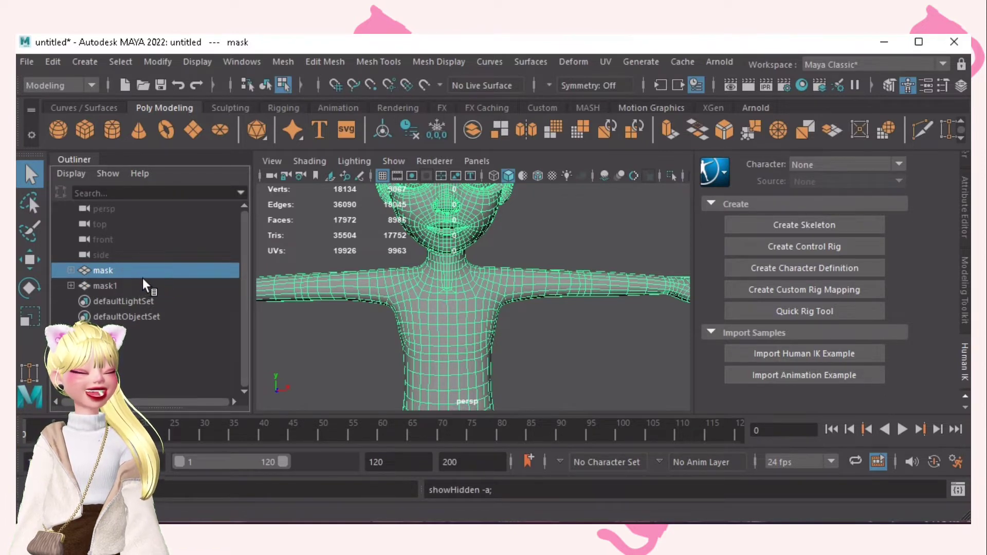
key(ctrl+h)
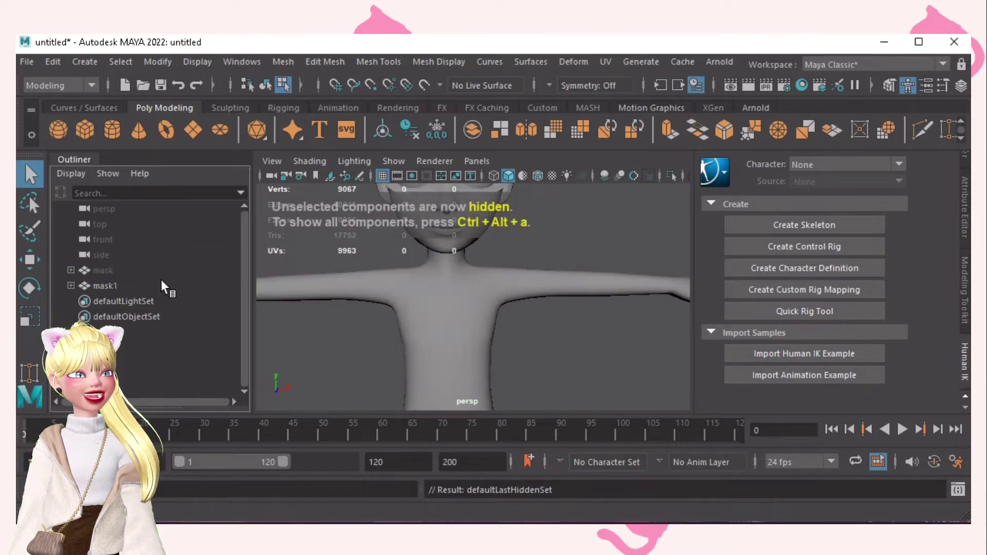
Step: Switch the duplicate mask1 body to face selection for editing around the chest
scroll(493, 336, down, 10)
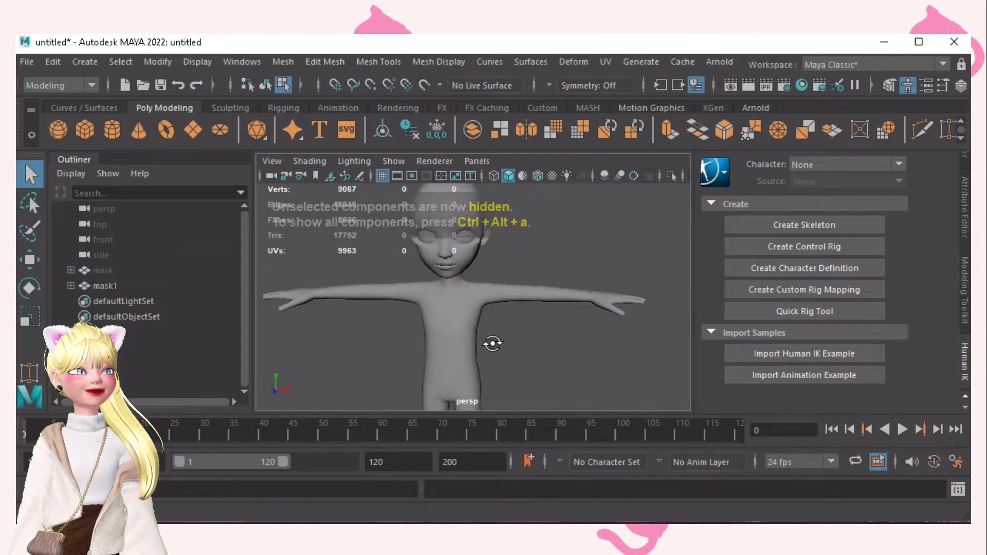
click(105, 285)
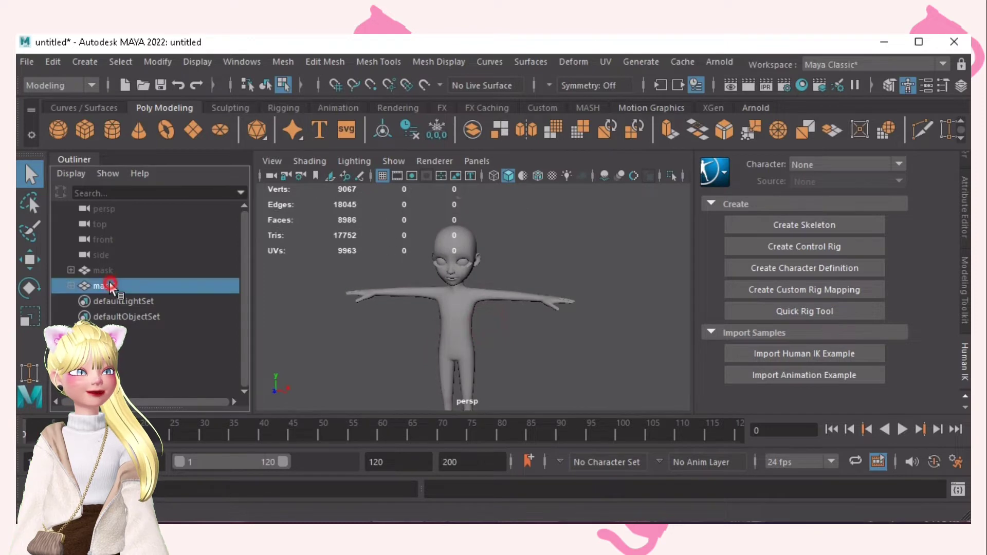
click(516, 343)
alt+right_drag(451, 334, 489, 336)
alt+drag(489, 336, 514, 334)
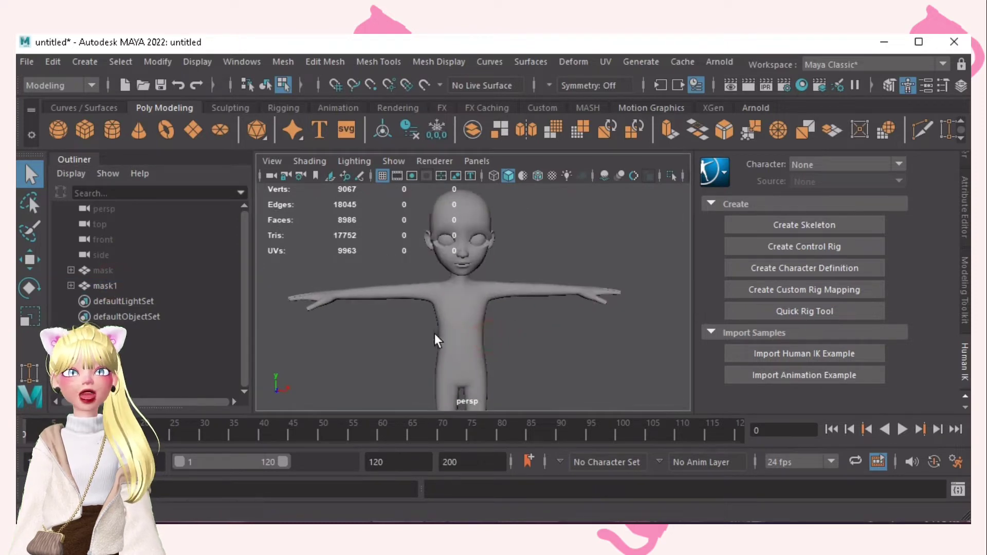
alt+middle_drag(433, 335, 430, 326)
alt+right_drag(445, 326, 493, 340)
scroll(492, 341, up, 3)
click(462, 320)
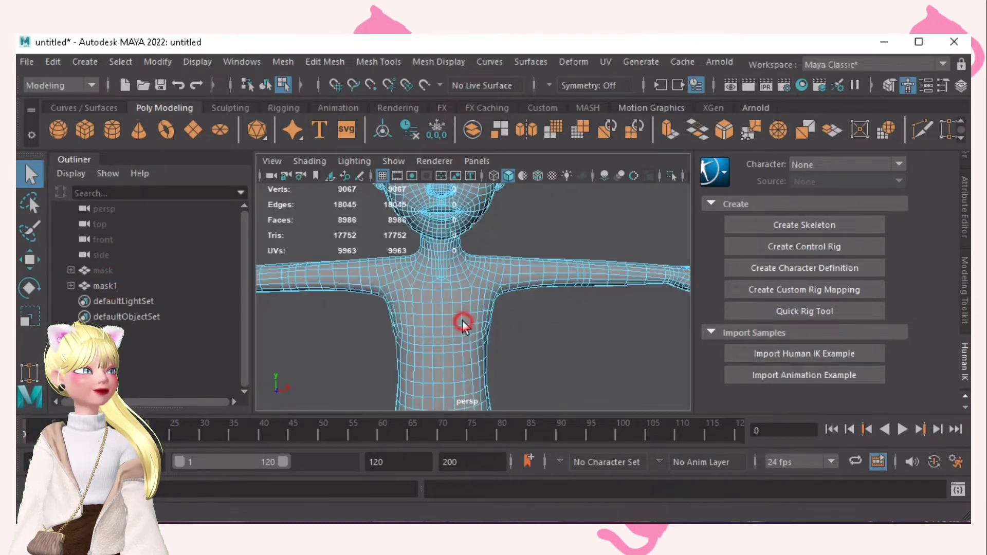
scroll(436, 312, up, 2)
scroll(436, 312, up, 2)
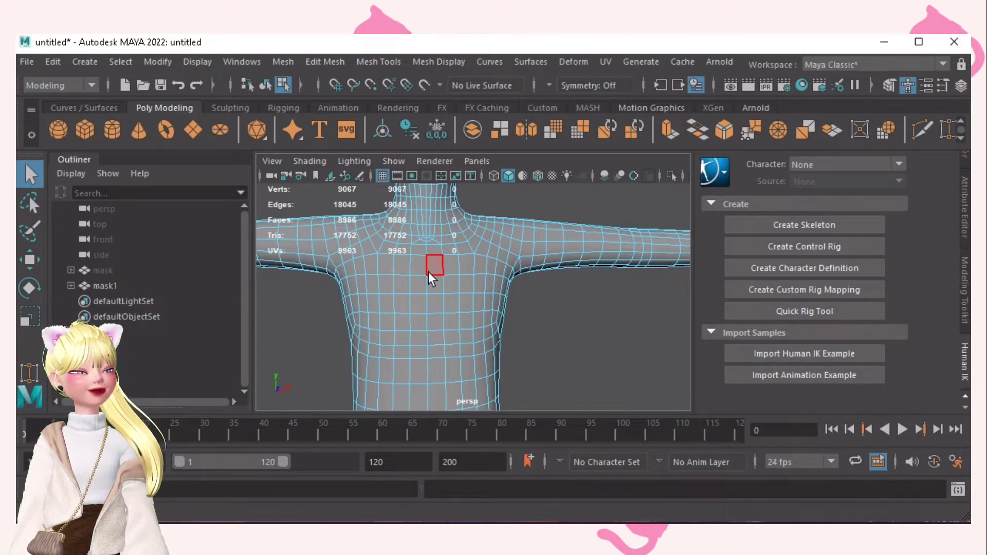
key(F11)
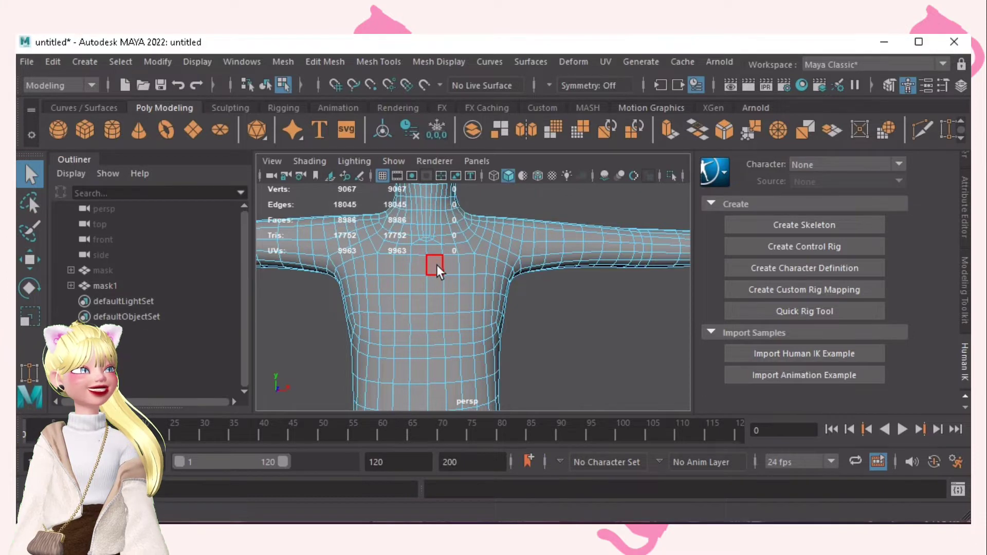
Step: Delete the horizontal face loop around the upper chest, just below the arms
click(412, 267)
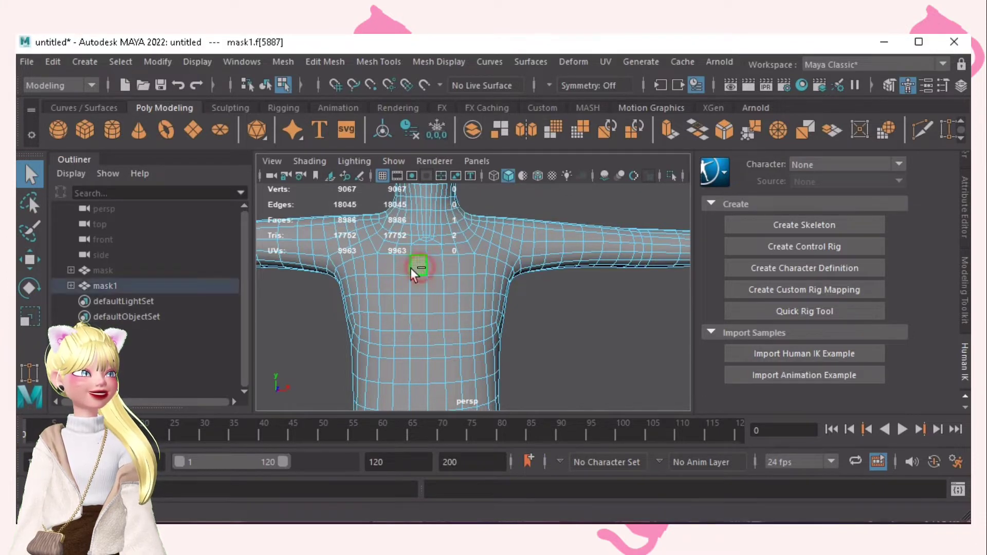
key(ctrl+z)
click(404, 269)
shift+double_click(415, 266)
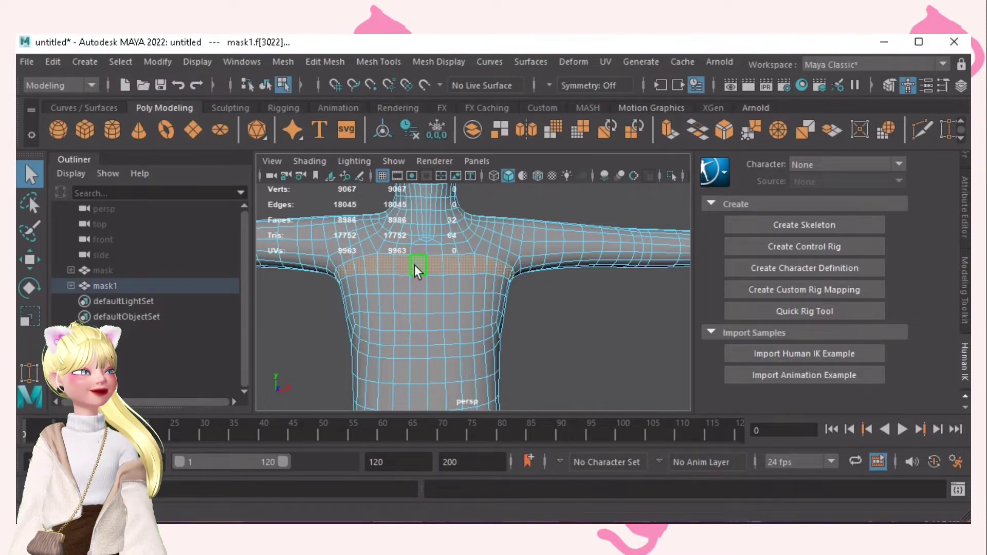
key(Delete)
Step: Delete the horizontal face loop around the body just above the hips
alt+drag(414, 264, 501, 316)
click(495, 292)
shift+double_click(506, 294)
alt+drag(431, 314, 456, 328)
key(Delete)
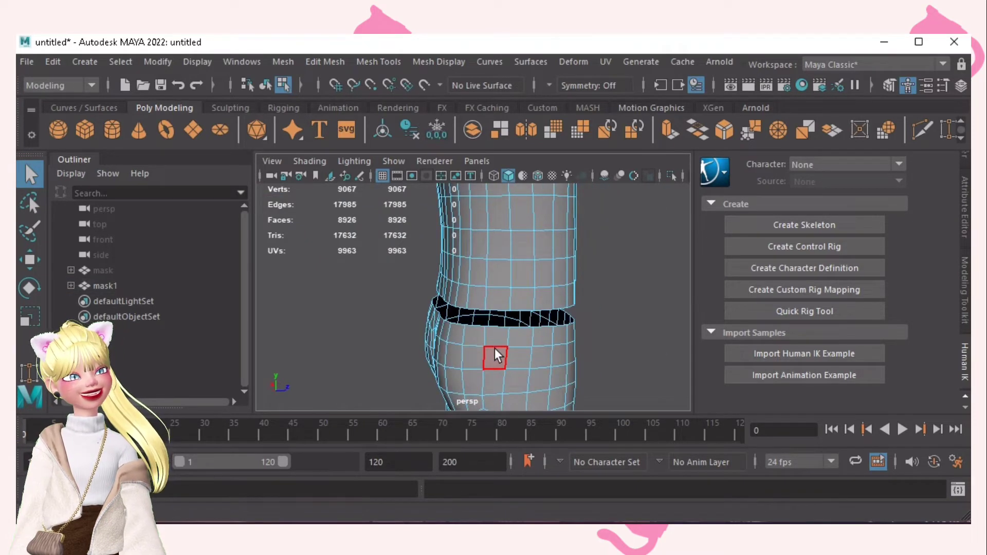
Step: Delete the detached lower body, the arms-and-head piece and the leftover head parts, keeping only the torso section
double_click(494, 348)
key(Delete)
scroll(505, 338, down, 10)
alt+drag(490, 283, 414, 288)
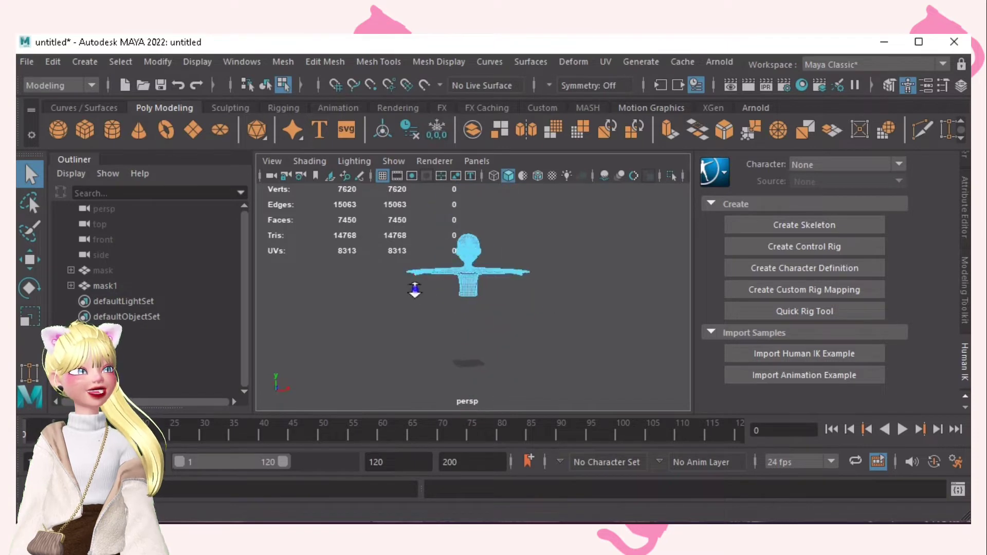
scroll(498, 300, up, 6)
alt+middle_drag(498, 300, 476, 354)
double_click(483, 294)
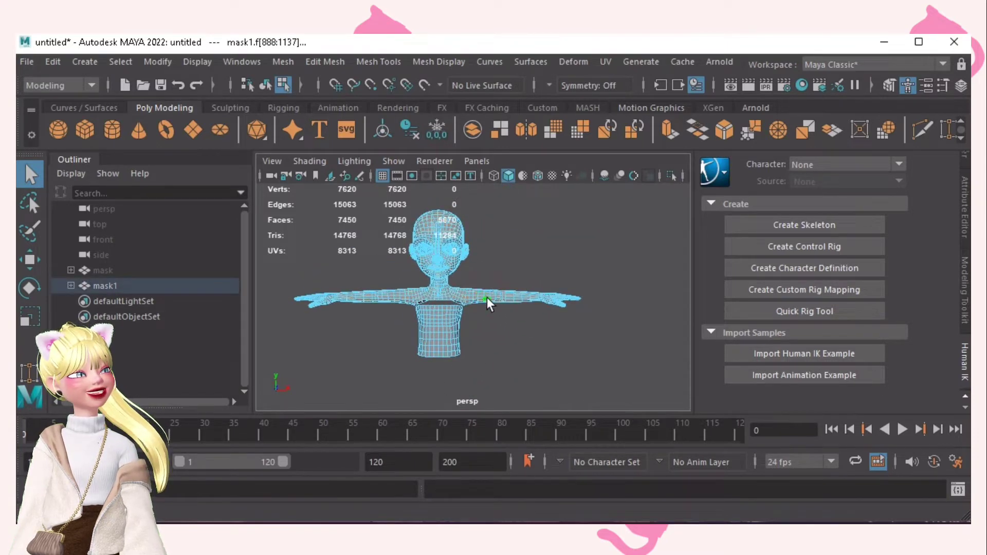
key(Delete)
drag(388, 223, 501, 280)
key(Delete)
Step: Select the complete horizontal vertex loop around the waist of the torso mesh
alt+right_drag(498, 285, 513, 304)
alt+drag(516, 311, 488, 320)
alt+middle_drag(487, 320, 502, 347)
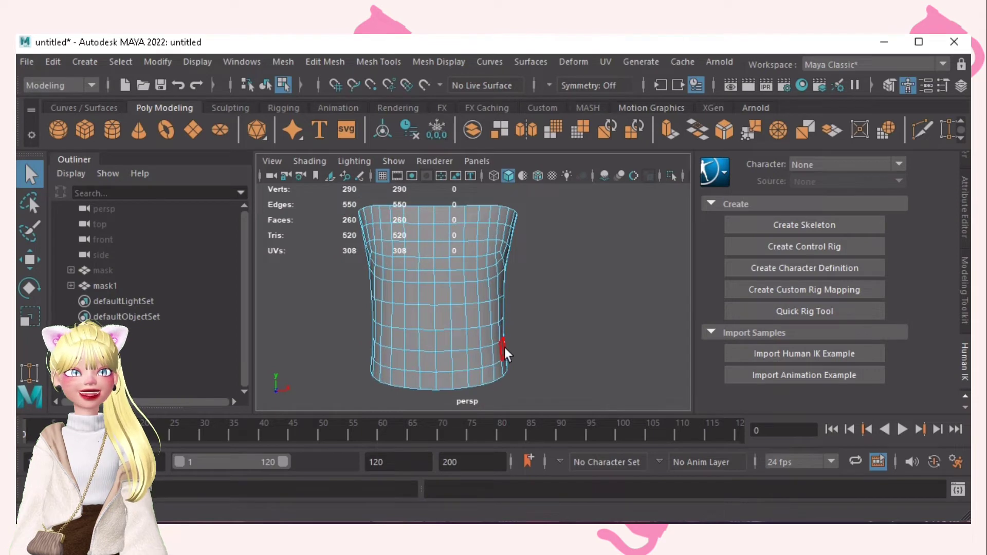
alt+middle_drag(464, 249, 464, 299)
alt+right_drag(464, 299, 490, 300)
alt+middle_drag(492, 307, 480, 322)
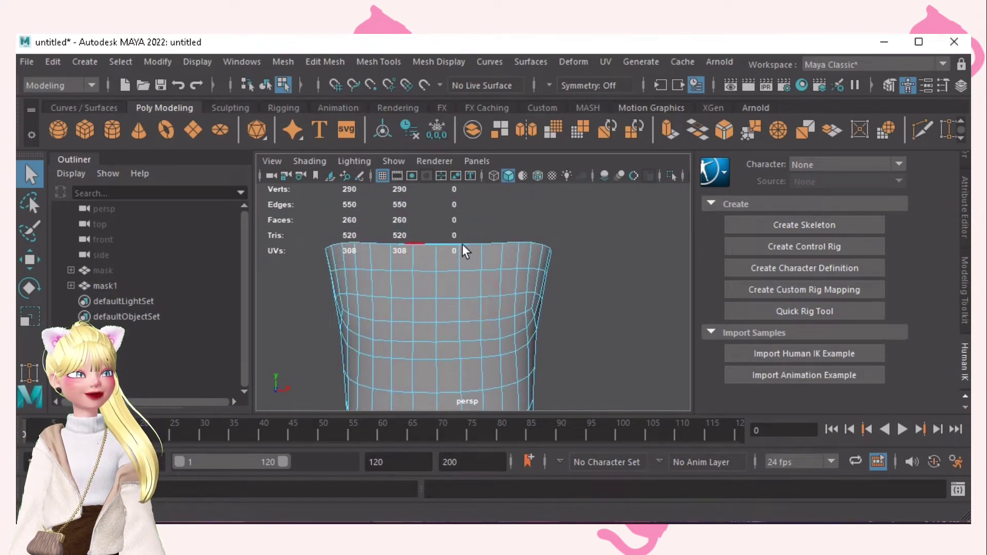
mouse_move(459, 276)
alt+mouse_down()
mouse_move(517, 275)
mouse_move(448, 288)
alt+mouse_up()
alt+middle_drag(479, 327, 511, 280)
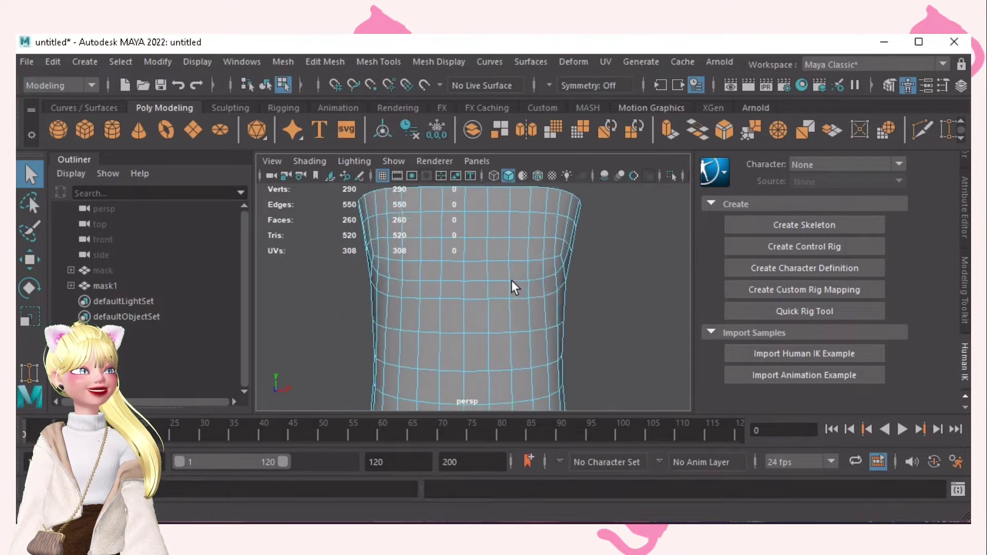
alt+right_drag(512, 281, 466, 307)
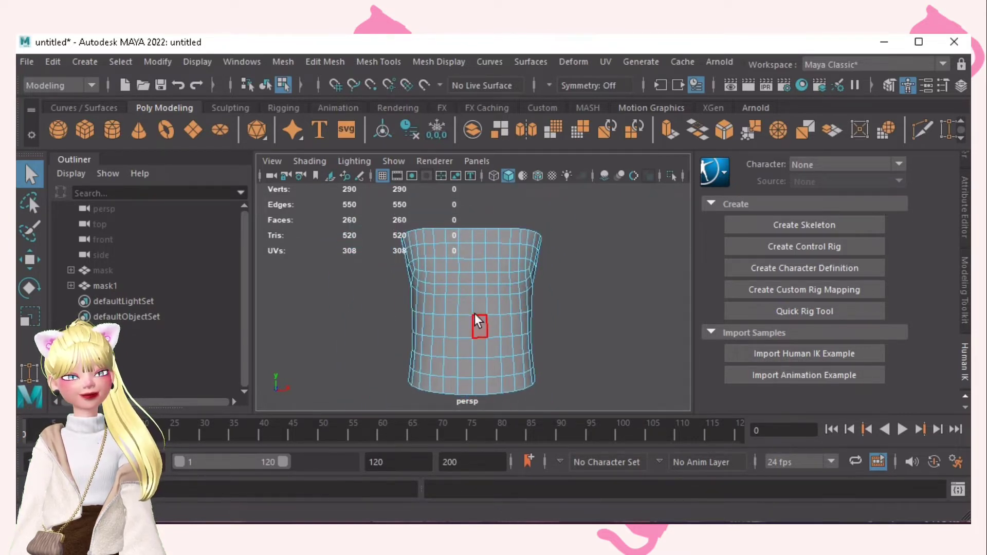
key(F9)
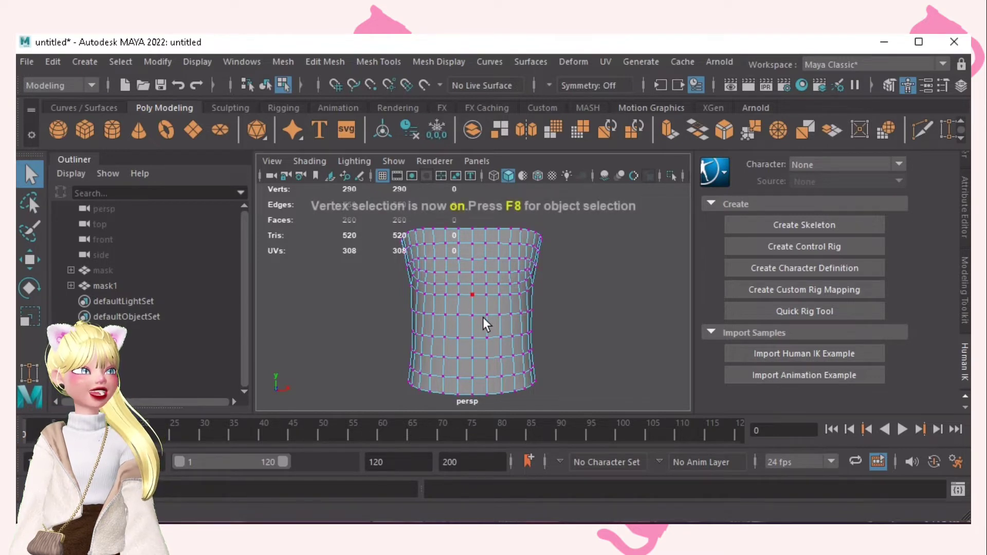
click(473, 340)
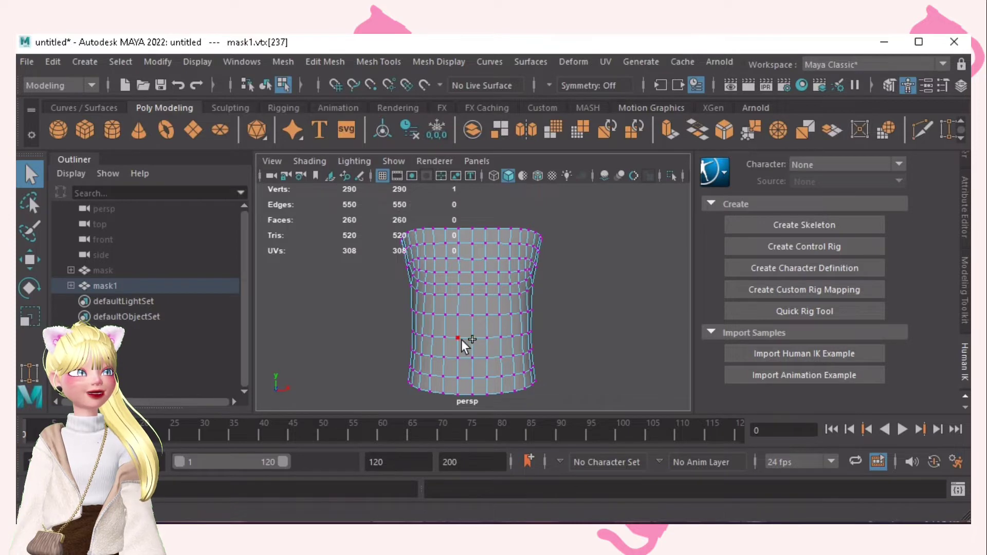
shift+double_click(461, 339)
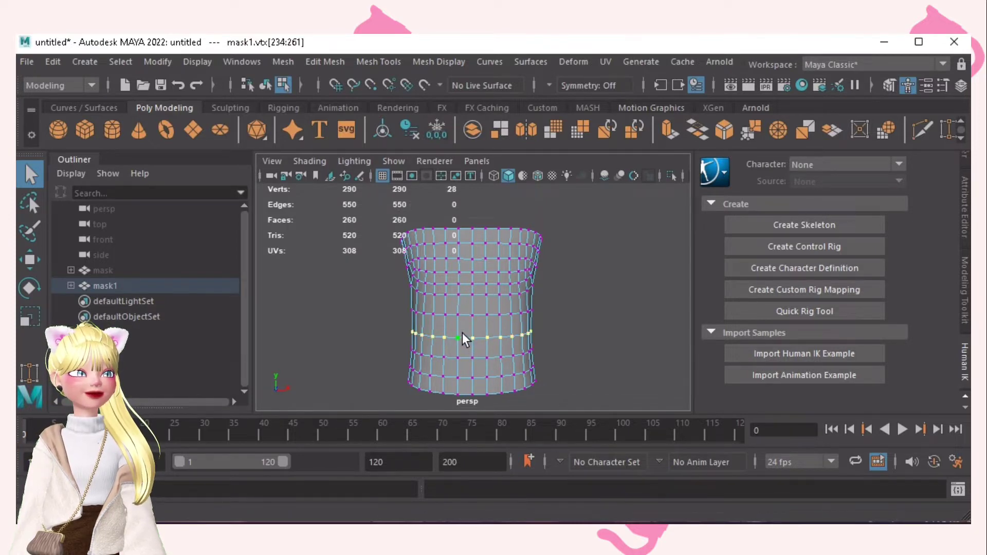
Step: Turn on Soft Select, widen its falloff across the torso, and scale the waist vertex loop inward
key(b)
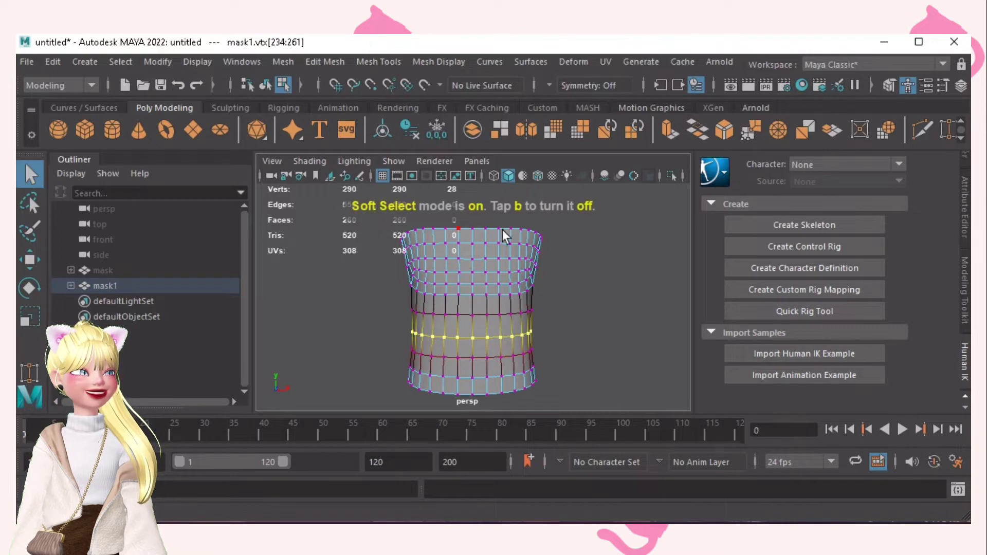
mouse_move(415, 312)
mouse_down()
mouse_move(674, 332)
mouse_move(594, 339)
mouse_move(573, 329)
mouse_move(400, 325)
mouse_move(440, 324)
mouse_move(420, 326)
mouse_up()
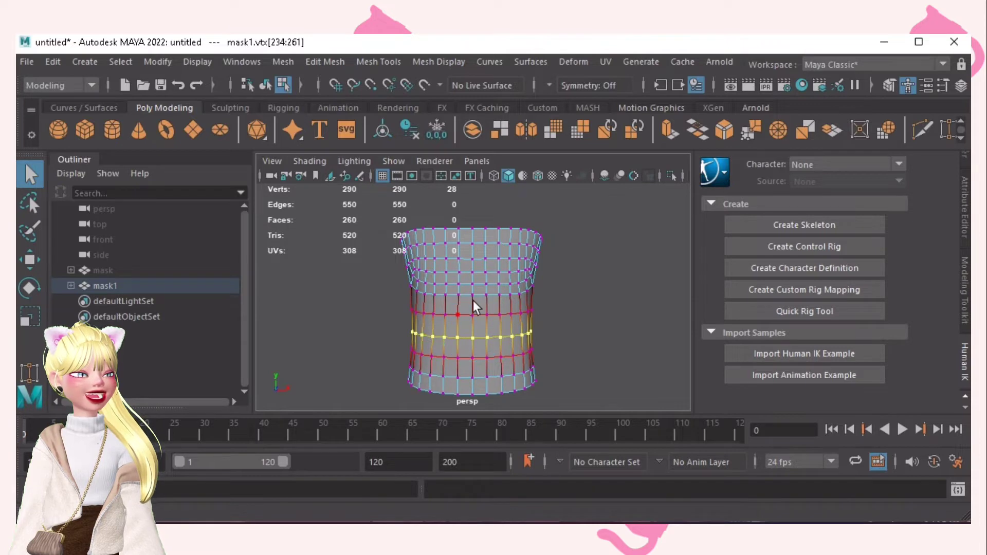
key(r)
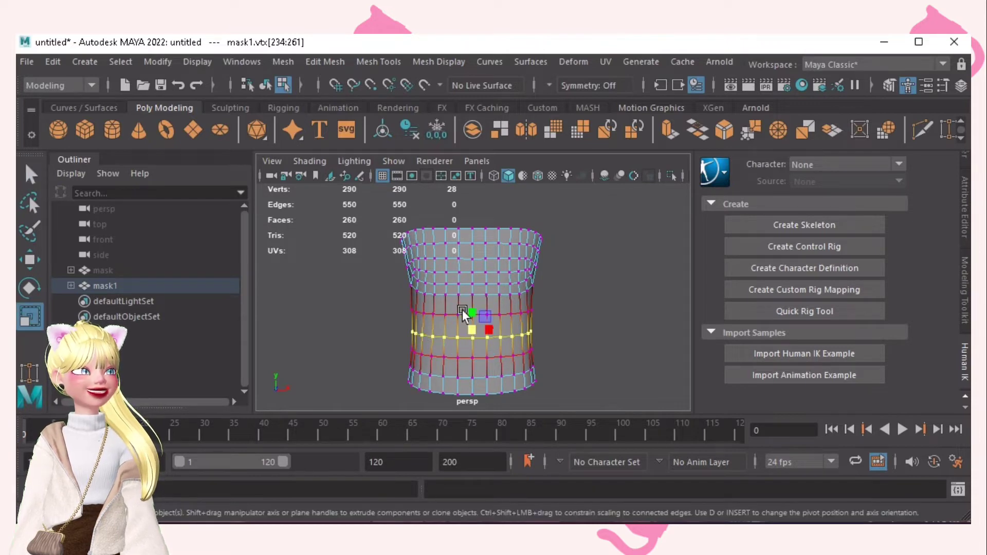
mouse_move(467, 332)
mouse_down()
mouse_move(454, 331)
mouse_move(501, 334)
mouse_move(457, 335)
mouse_up()
key(ctrl+z)
key(b)
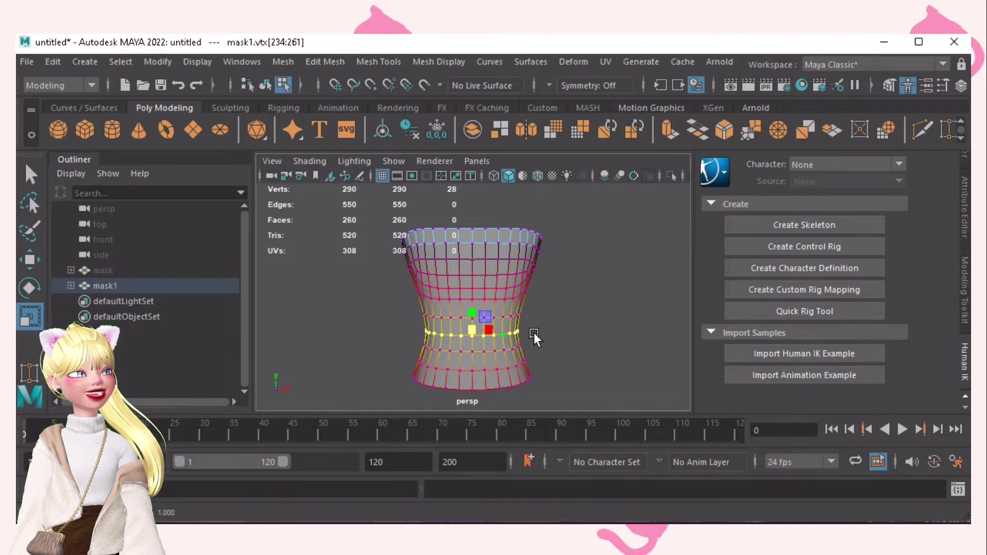
Step: Switch the torso mesh to face selection and set symmetry to Object X
click(534, 333)
alt+drag(516, 340, 466, 307)
alt+middle_drag(465, 307, 462, 338)
alt+right_drag(462, 338, 498, 331)
mouse_move(498, 331)
alt+mouse_down()
mouse_move(494, 373)
mouse_move(411, 373)
mouse_move(497, 340)
mouse_move(500, 328)
alt+mouse_up()
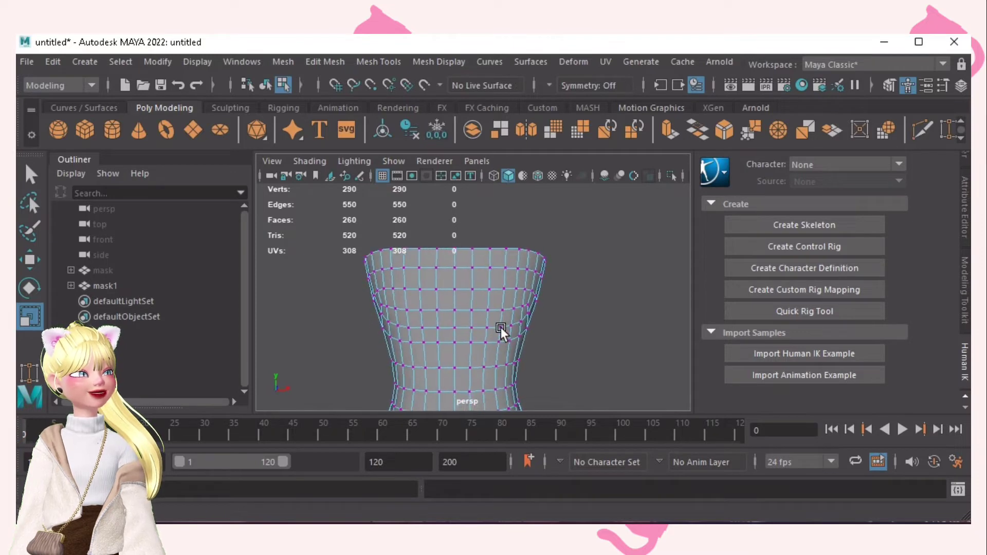
click(504, 326)
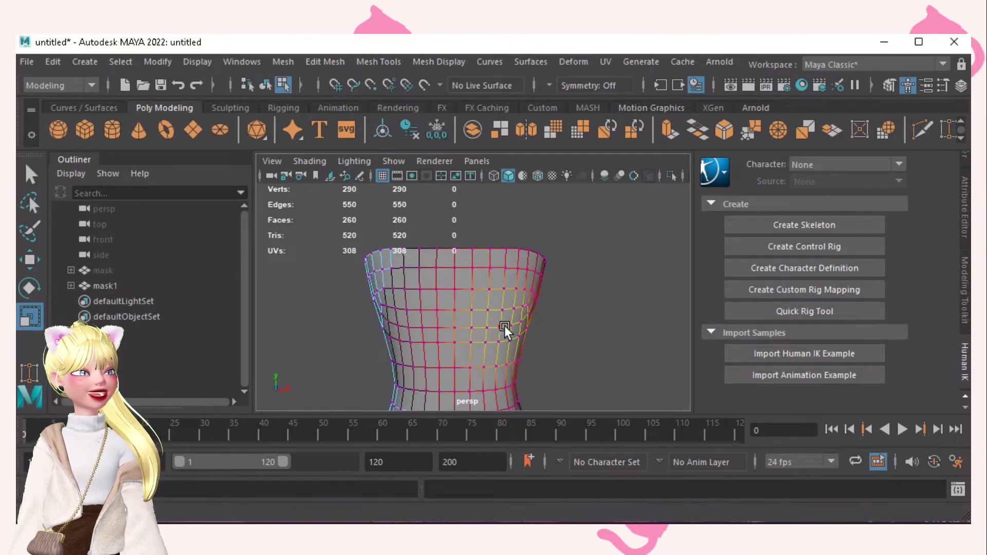
key(F11)
alt+drag(506, 237, 446, 306)
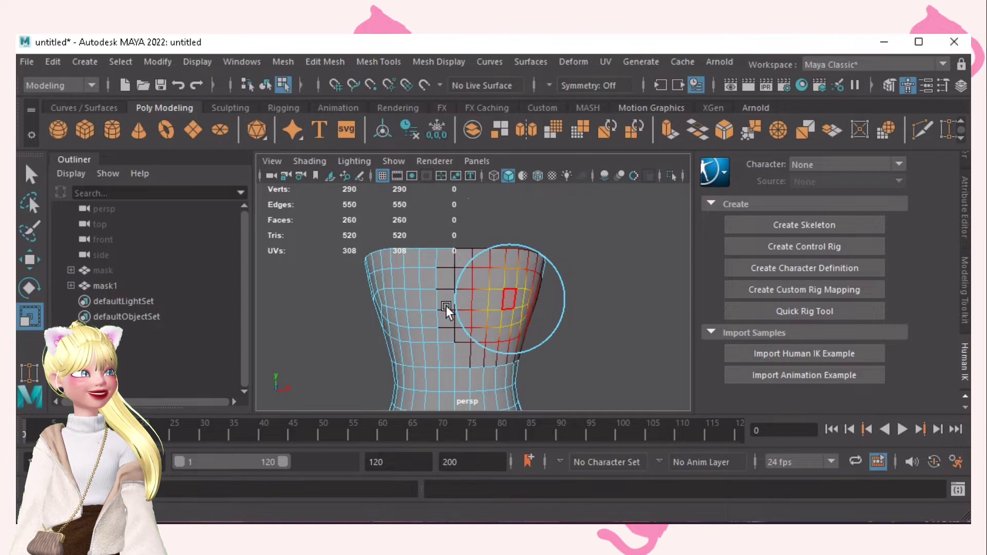
click(548, 86)
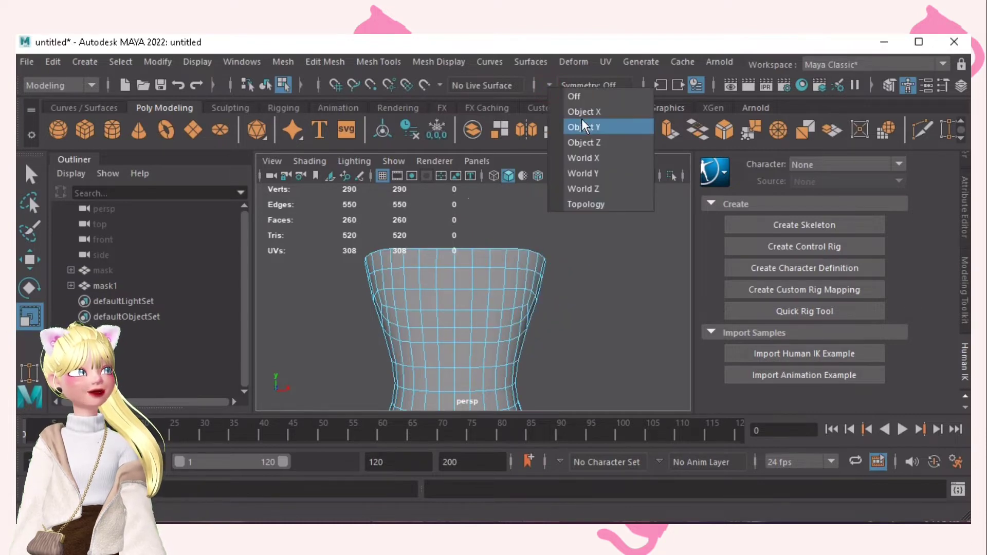
click(582, 118)
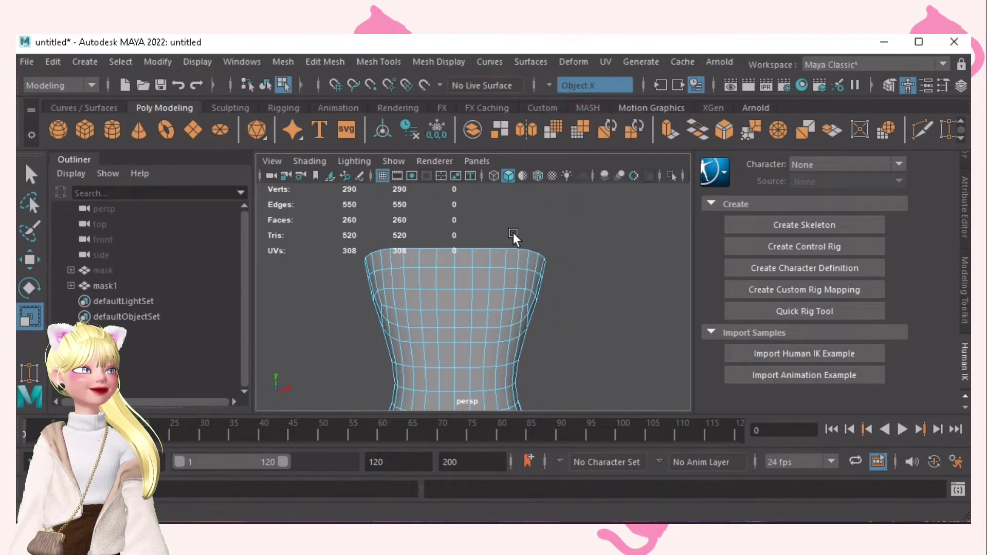
Step: Select mirrored faces on the front of the chest and move them forward with Soft Select to shape the bust
click(494, 294)
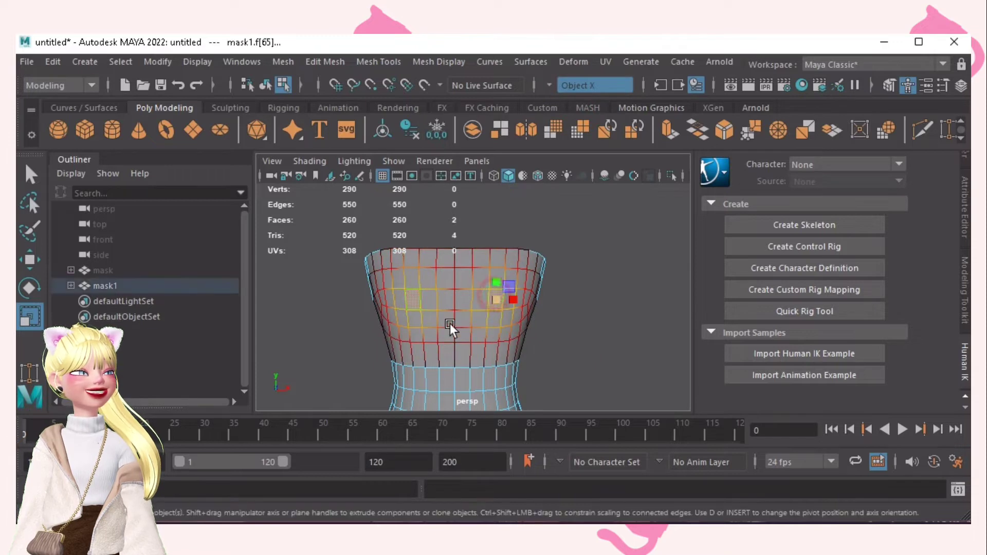
alt+drag(449, 323, 556, 328)
click(619, 326)
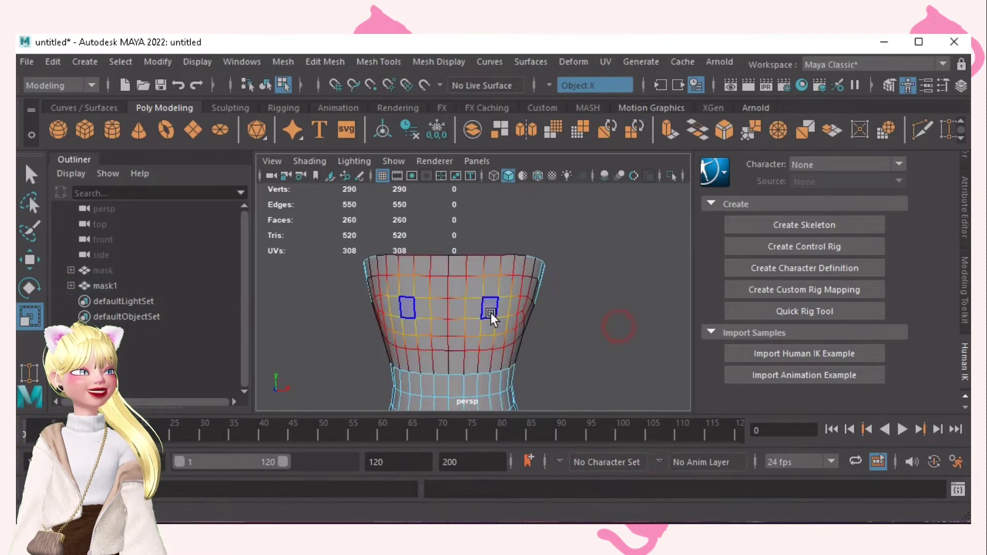
click(491, 313)
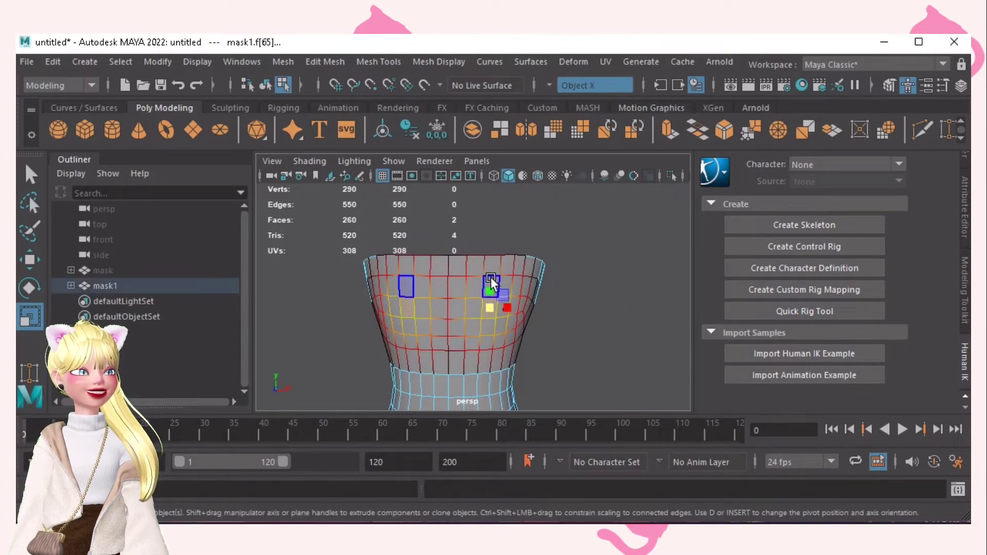
key(w)
alt+drag(437, 287, 325, 333)
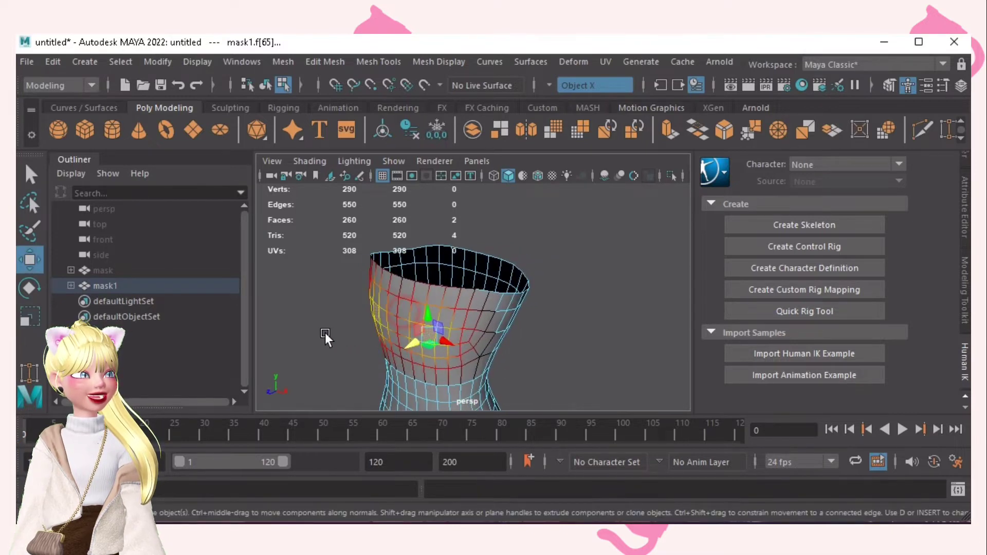
drag(405, 345, 408, 349)
key(ctrl+z)
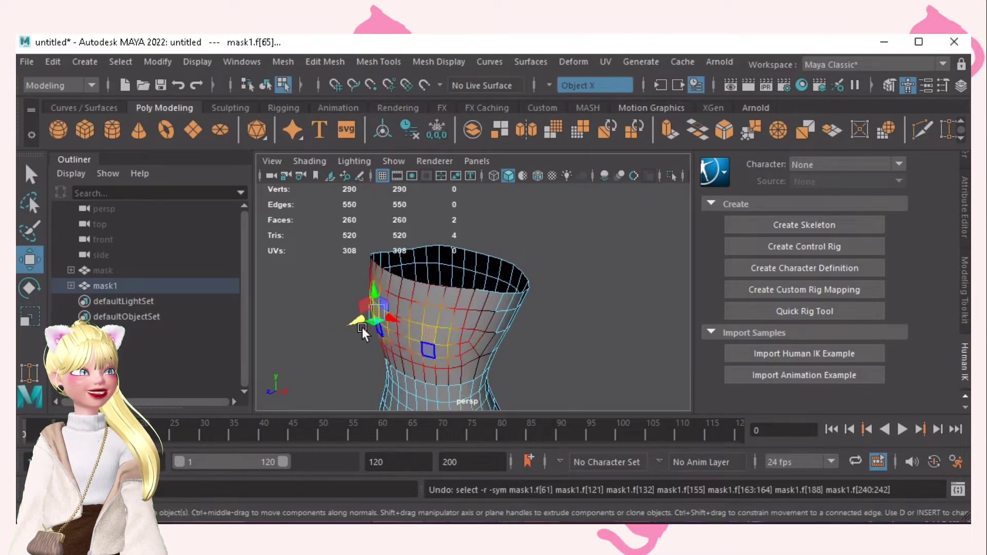
alt+drag(347, 323, 452, 344)
shift+click(466, 340)
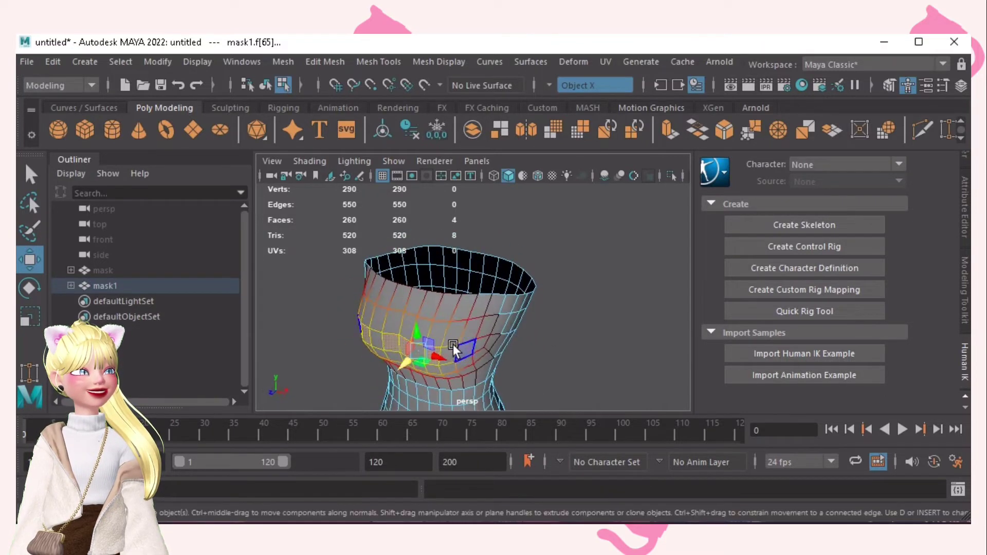
Step: Move the mirrored faces at the outer sides of the bust outward, and clear the selection
click(481, 345)
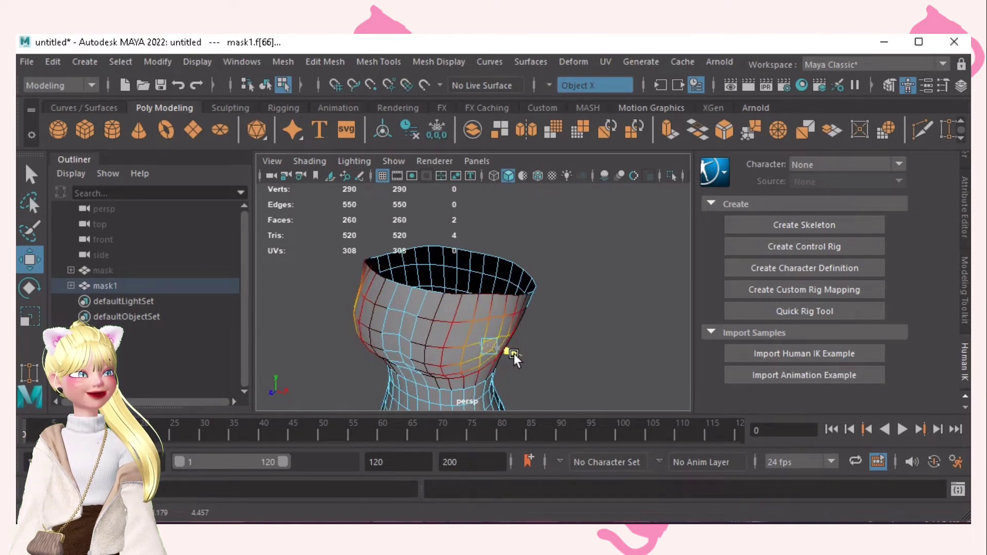
alt+drag(514, 353, 553, 345)
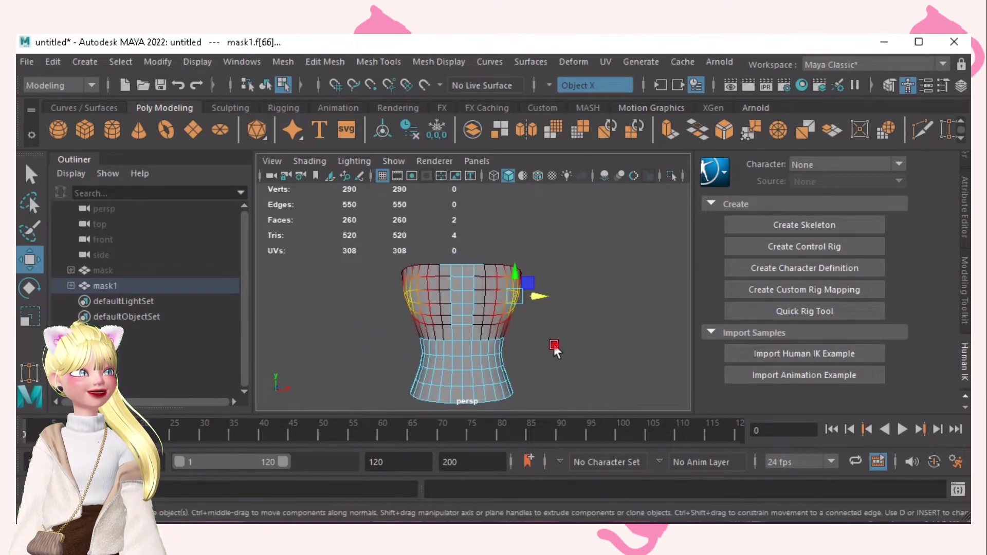
click(553, 345)
alt+drag(564, 285, 529, 298)
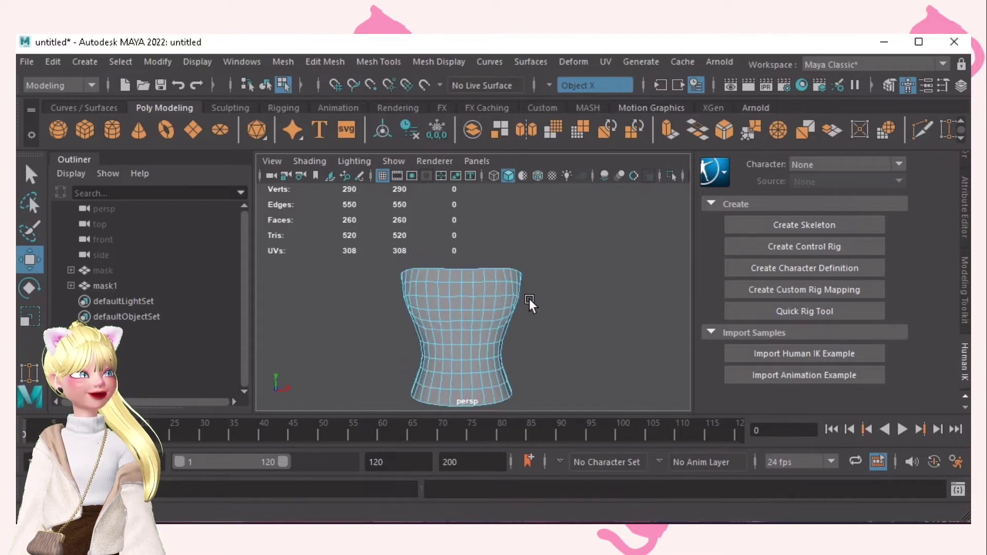
Step: Turn off both symmetry and Soft Select
click(548, 86)
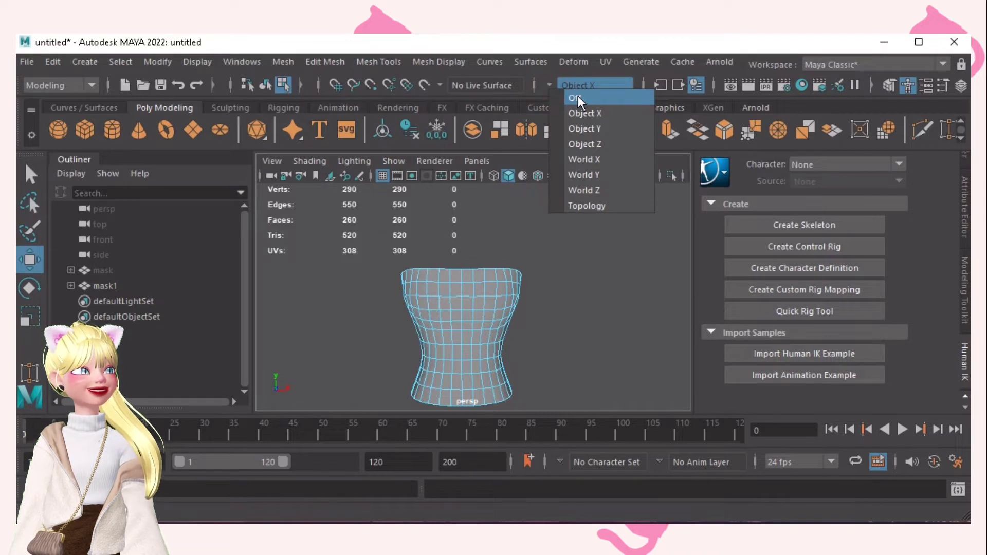
click(577, 97)
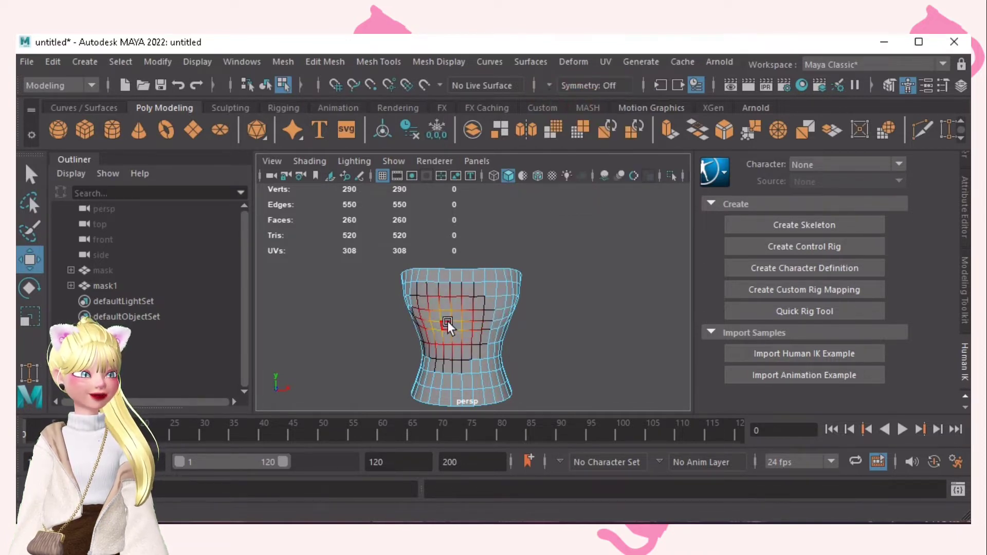
key(b)
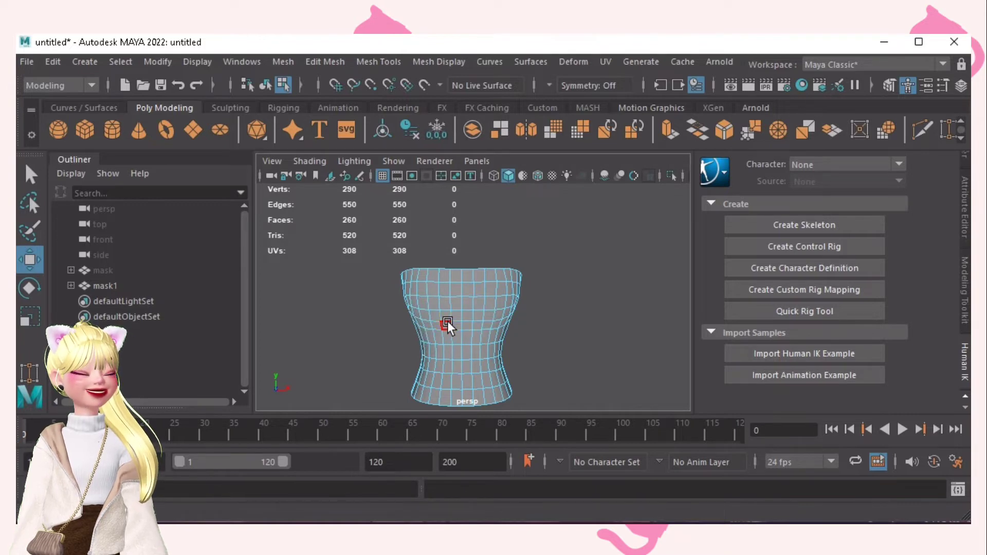
Step: Select all faces of the torso mesh and extrude them with a thickness of 0.4
key(q)
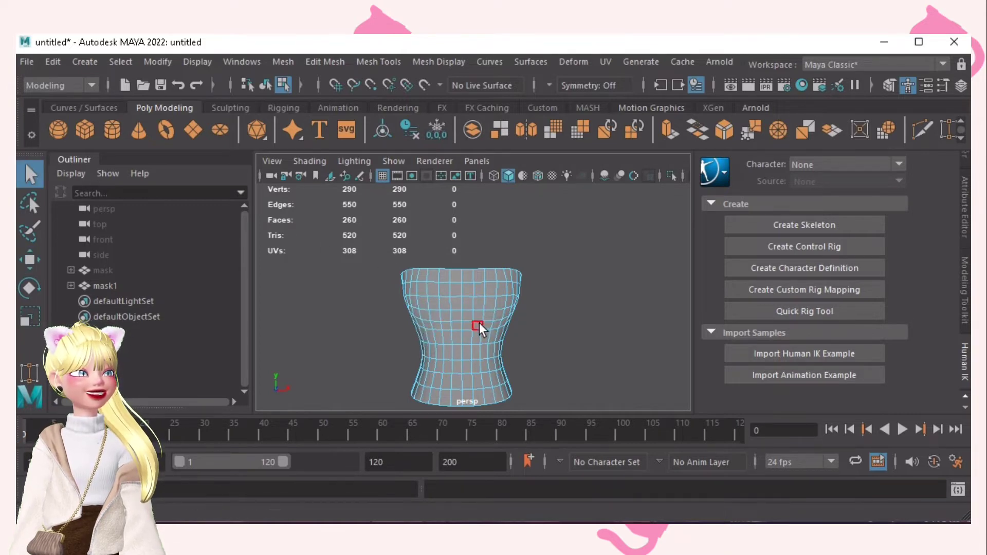
double_click(467, 325)
alt+middle_drag(511, 335, 517, 308)
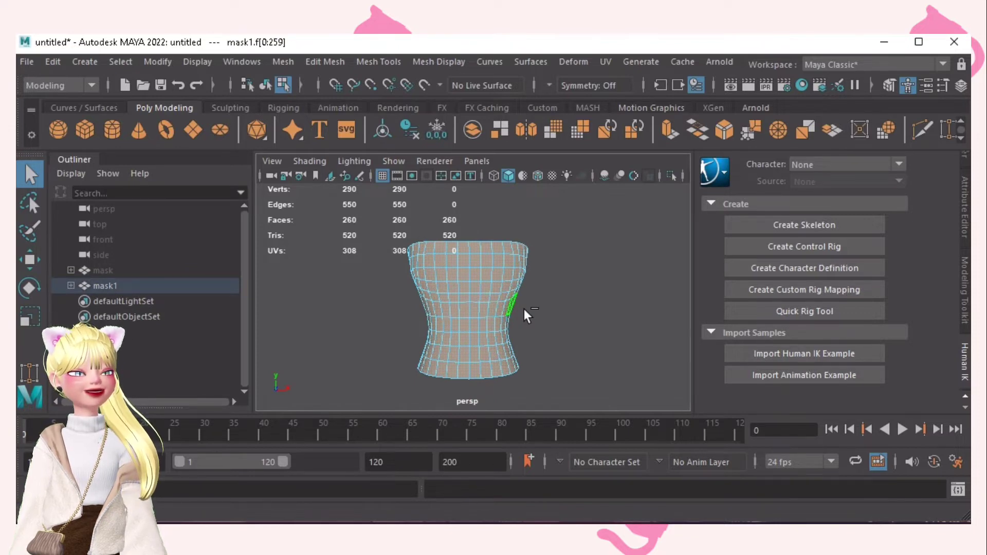
key(ctrl+e)
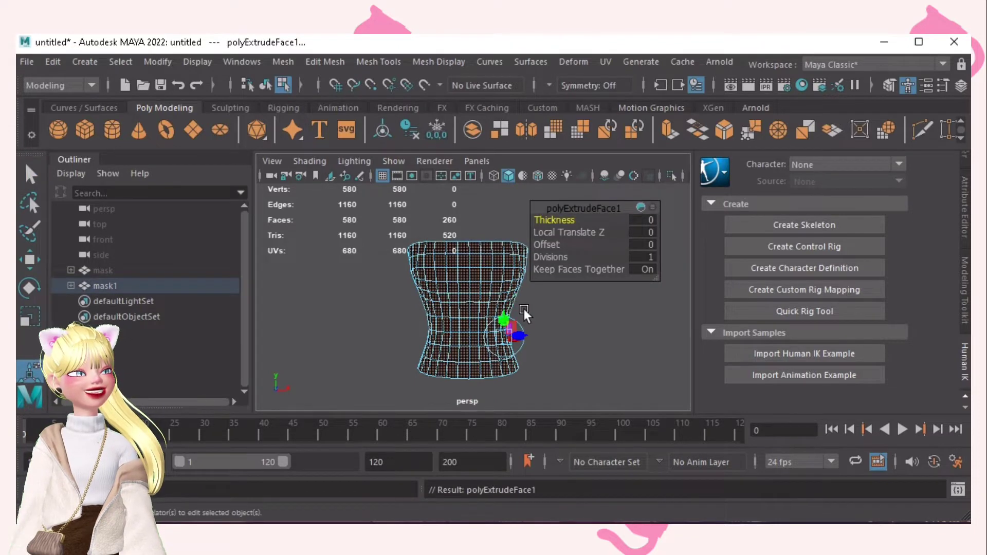
click(646, 220)
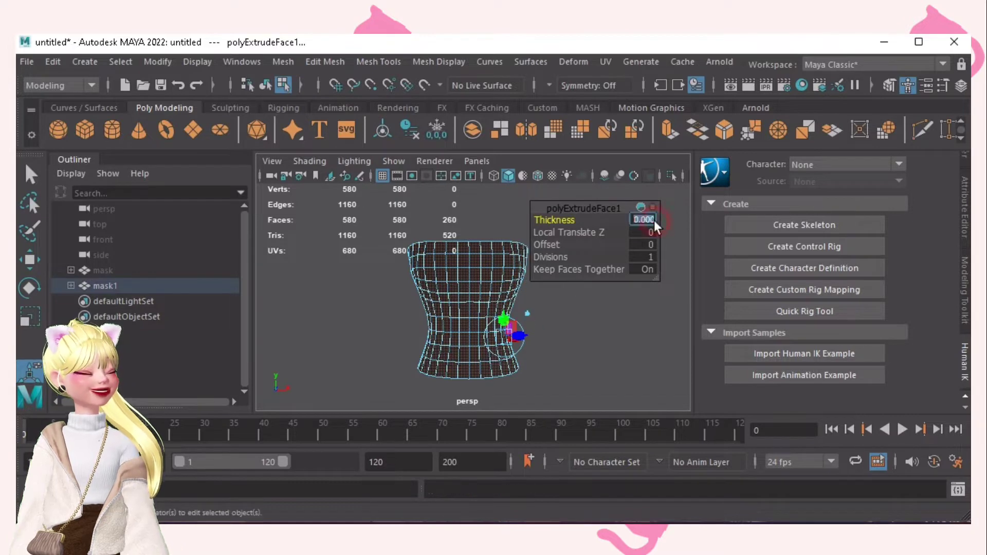
text(.)
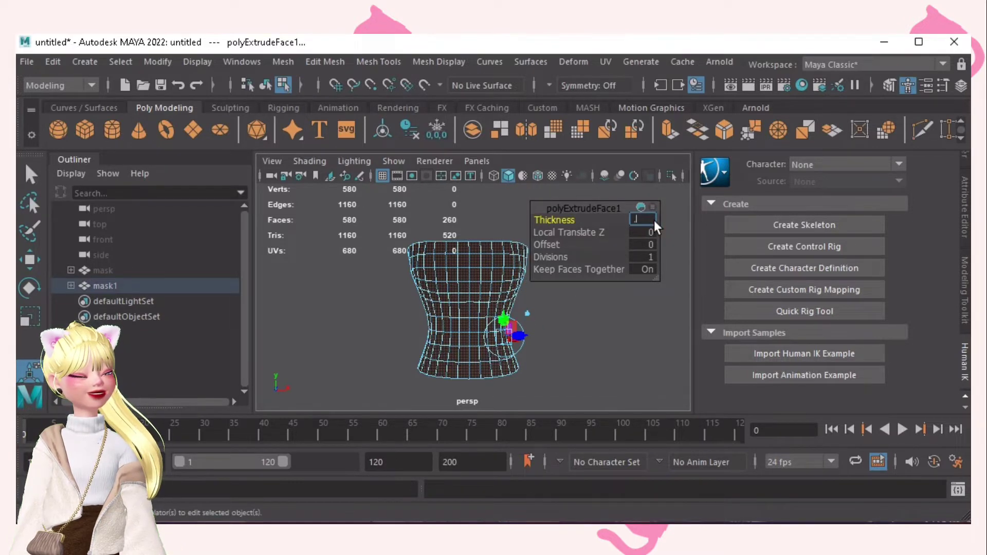
text(4)
key(Return)
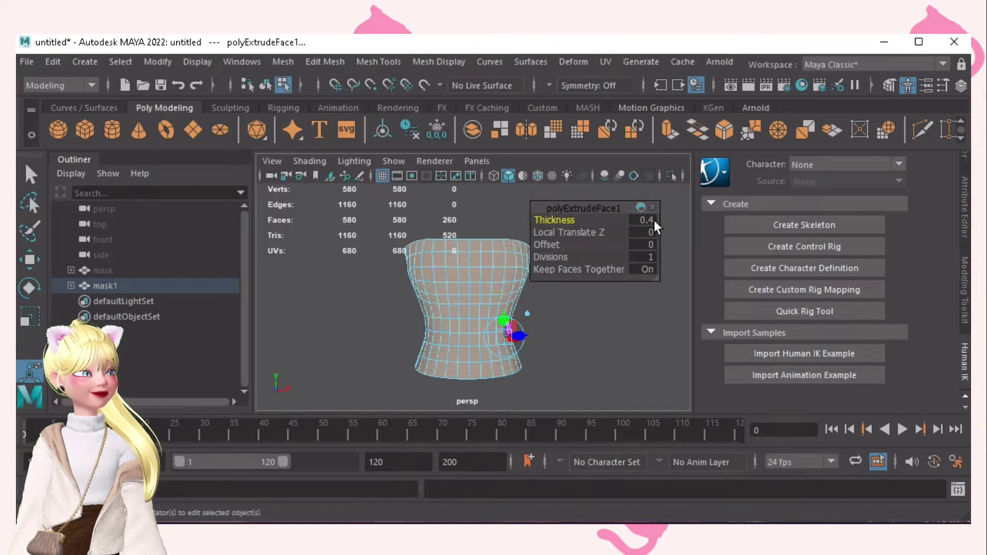
click(578, 366)
alt+drag(494, 334, 588, 294)
scroll(589, 294, down, 5)
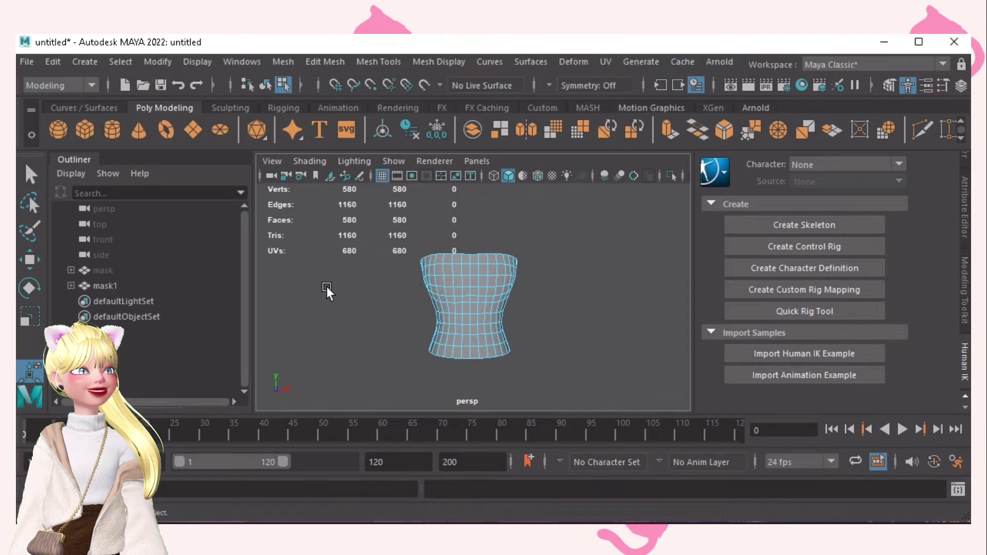
Step: Unhide the original body mesh, mask, and check how the top fits on it
click(119, 270)
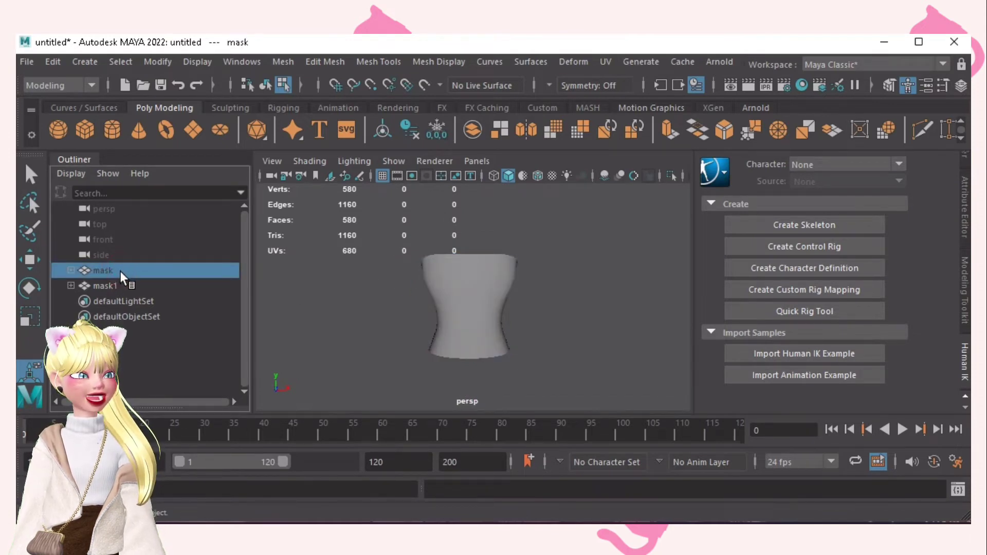
key(shift+h)
click(339, 304)
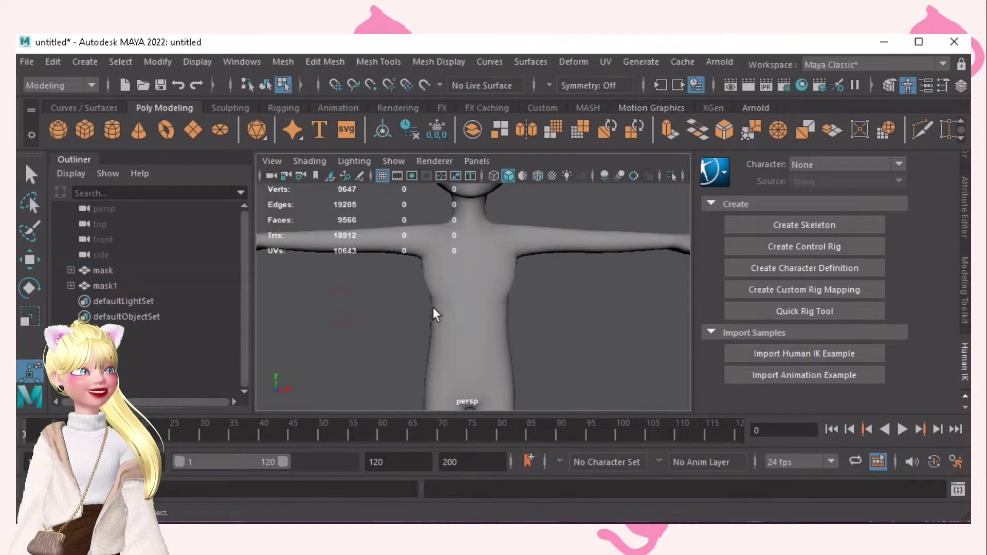
mouse_move(449, 281)
alt+mouse_down()
mouse_move(467, 200)
mouse_move(807, 341)
mouse_move(548, 346)
mouse_move(418, 314)
mouse_move(452, 283)
mouse_move(441, 284)
alt+mouse_up()
alt+middle_drag(497, 314, 506, 244)
scroll(506, 244, down, 5)
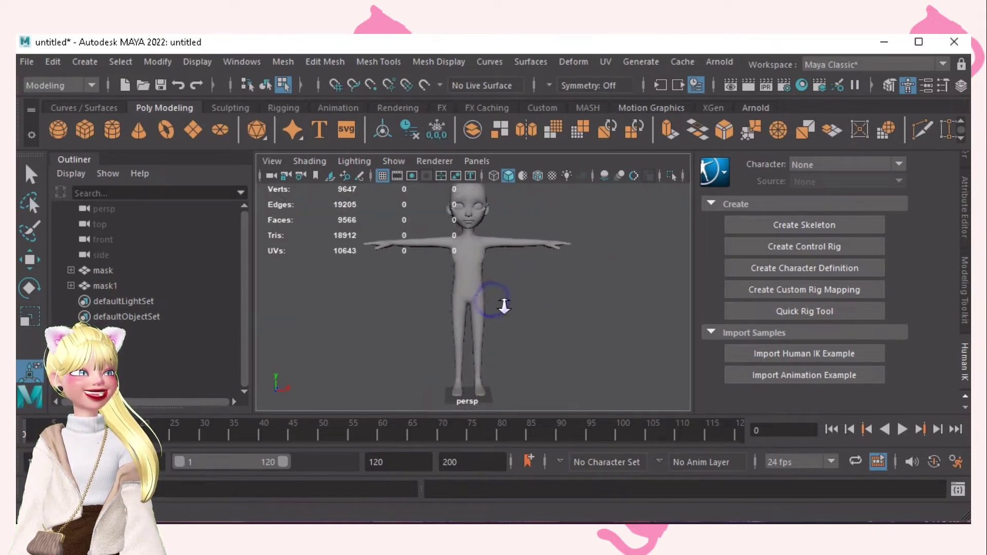
scroll(504, 305, up, 3)
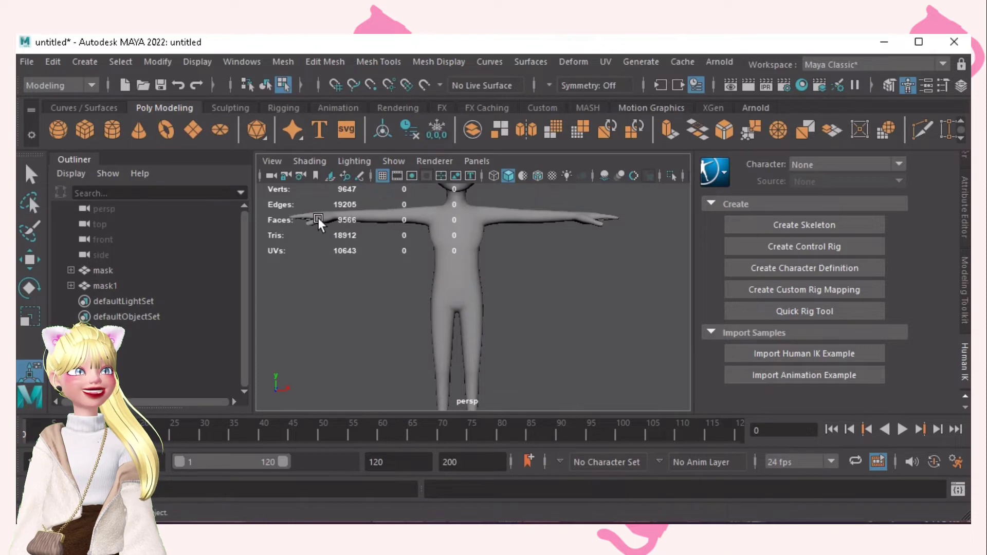
Step: Create a polygon cylinder at the body's feet and scale it up uniformly until it is wider than the body
click(106, 131)
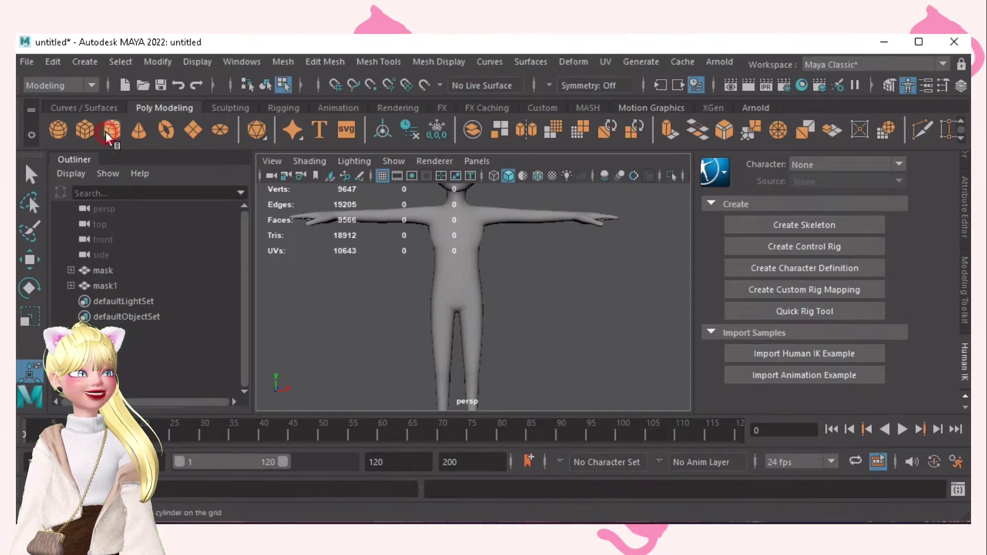
scroll(391, 262, down, 5)
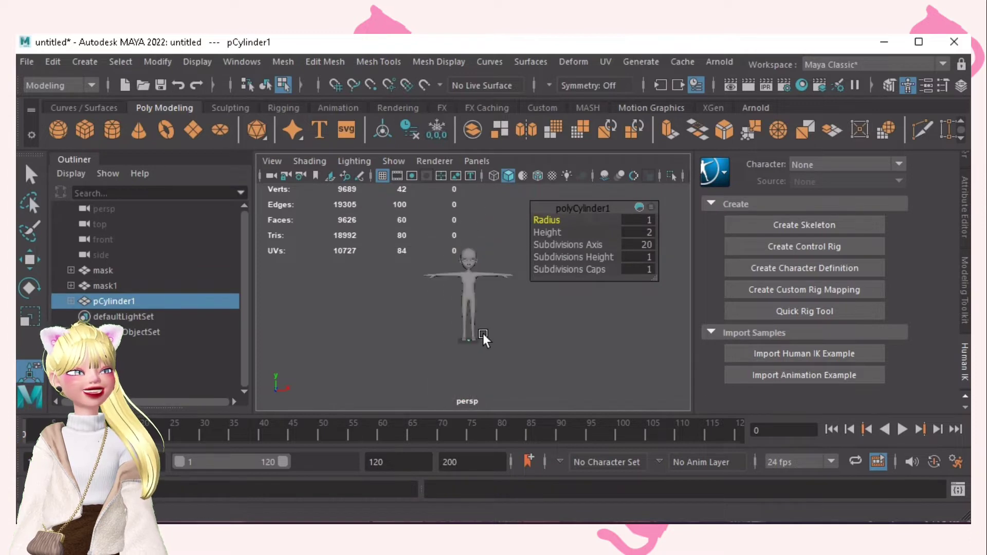
key(r)
drag(464, 337, 488, 346)
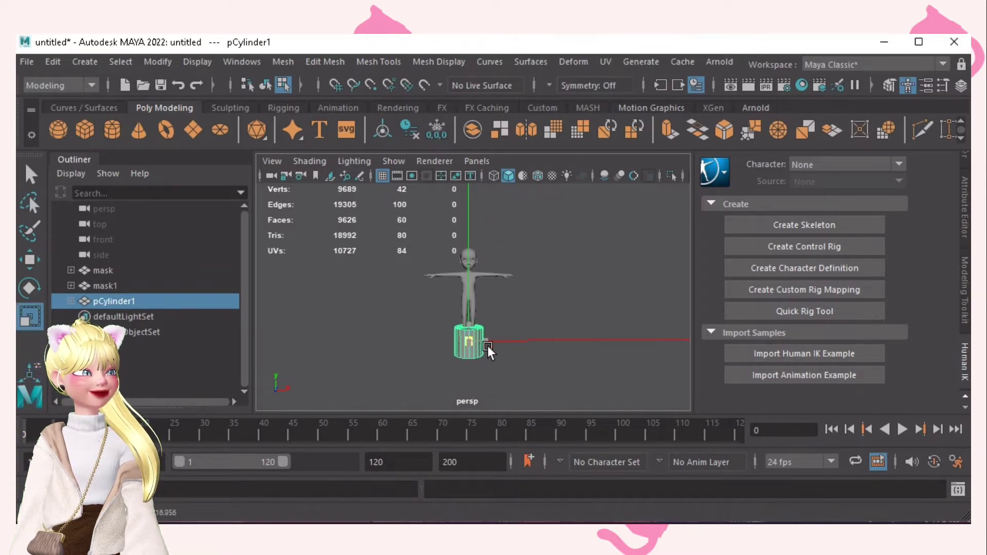
Step: Move the cylinder up around the hips and upper legs, using wireframe display to position it over the body
key(w)
click(469, 322)
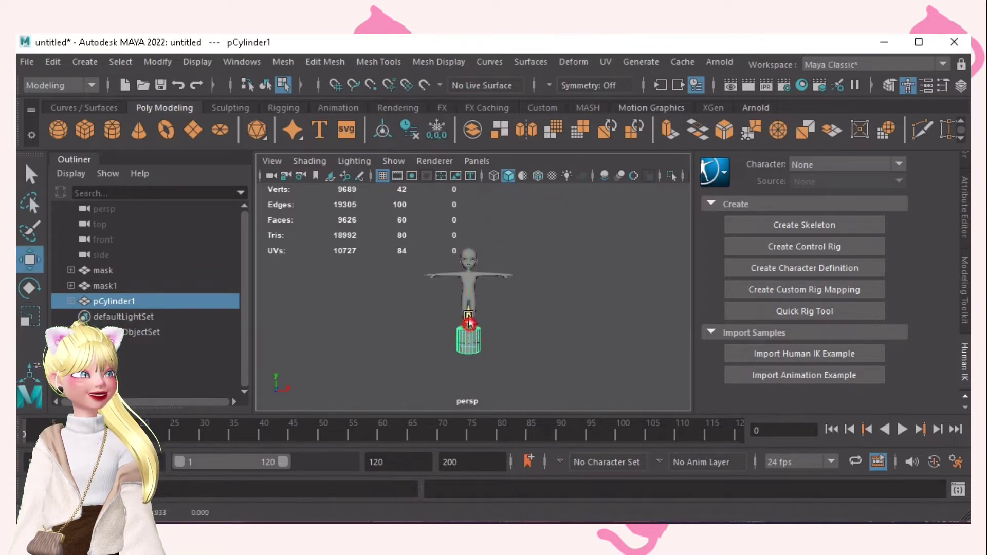
scroll(477, 297, up, 5)
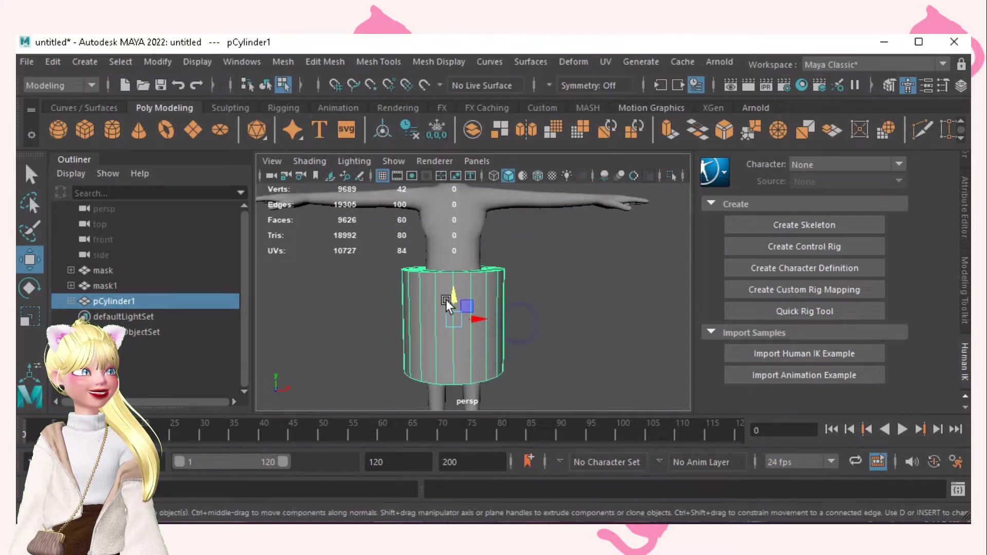
click(493, 177)
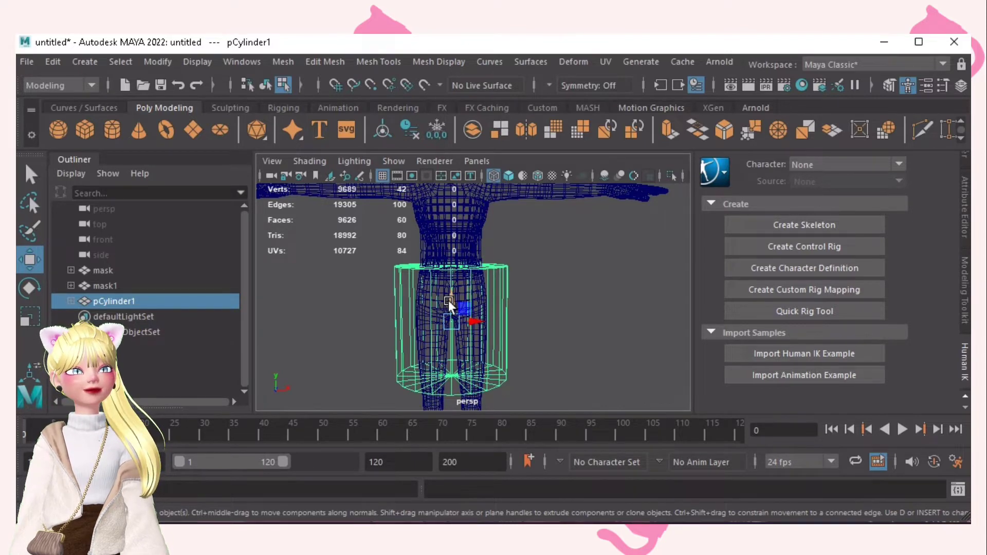
drag(448, 300, 462, 264)
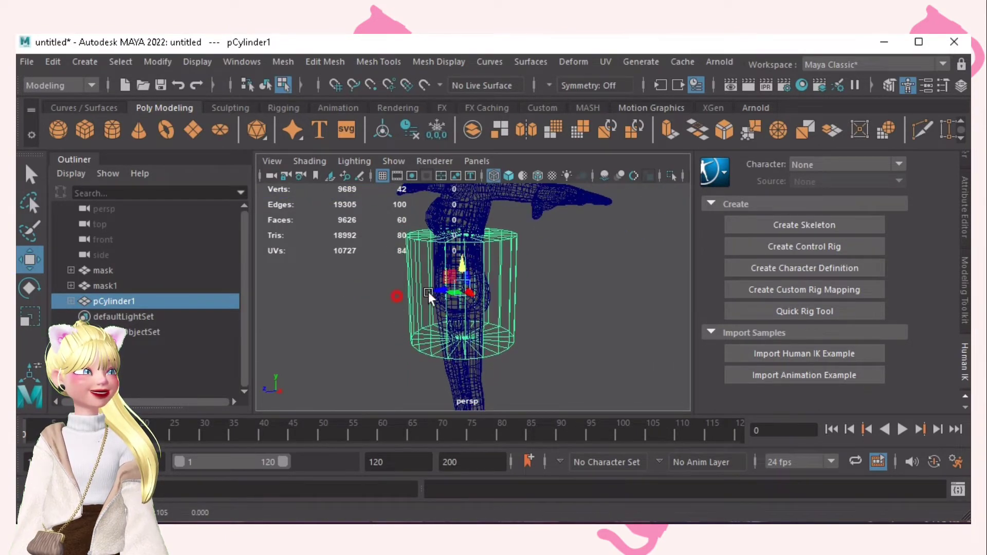
Step: Fine-tune the cylinder's height around the hips and return the viewport to shaded display
alt+drag(428, 292, 527, 282)
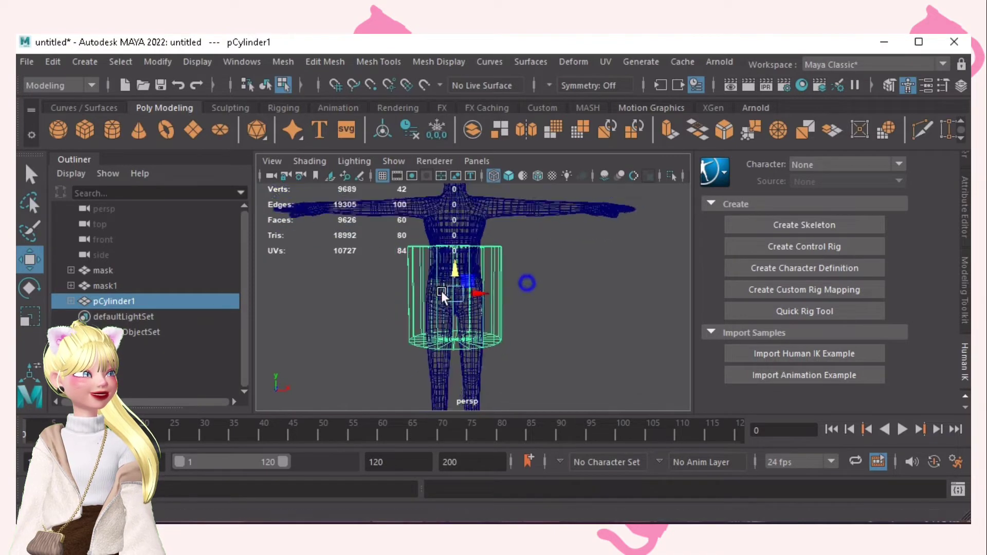
scroll(441, 291, down, 2)
mouse_move(458, 298)
alt+mouse_down()
mouse_move(471, 284)
mouse_move(459, 268)
mouse_move(509, 324)
mouse_move(458, 285)
alt+mouse_up()
key(r)
key(w)
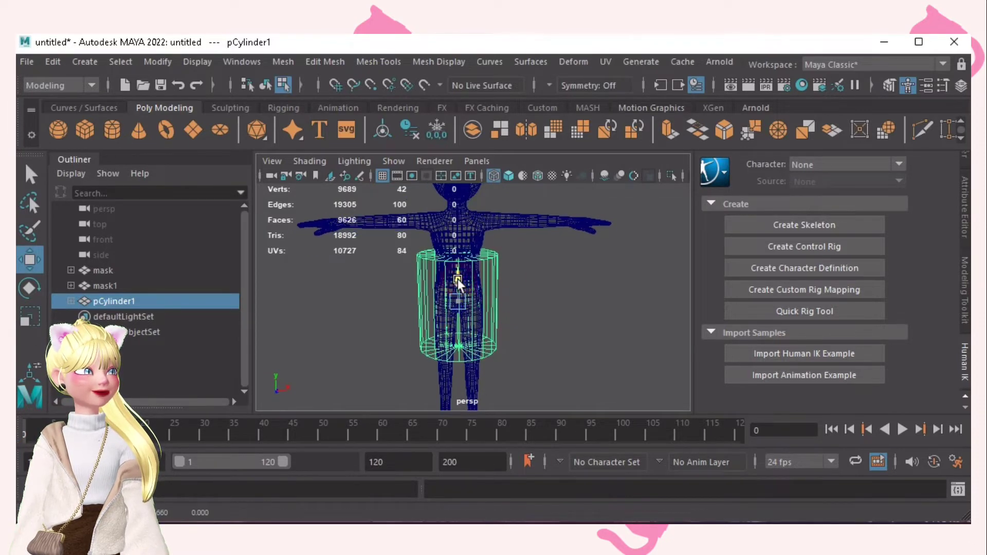
alt+drag(546, 325, 524, 217)
click(512, 175)
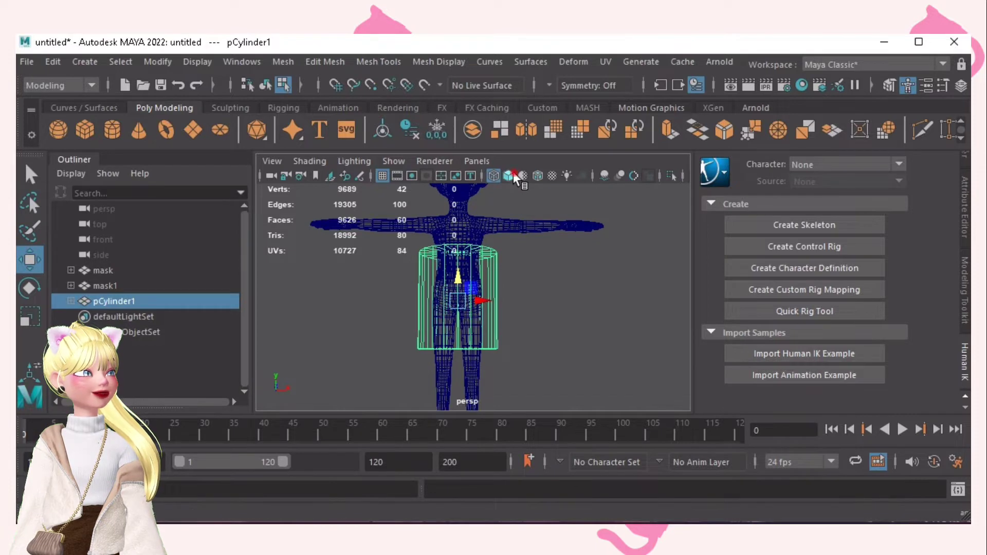
Step: Delete the top and bottom cap faces of the cylinder, leaving an open tube around the body
alt+right_drag(392, 319, 548, 344)
alt+drag(548, 340, 552, 260)
alt+right_drag(497, 326, 557, 333)
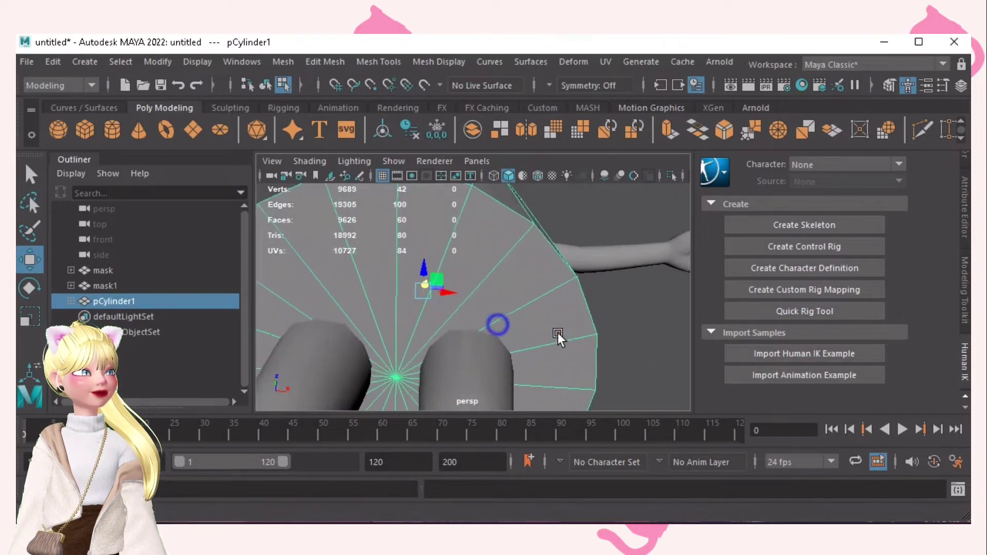
alt+drag(557, 333, 491, 350)
key(F11)
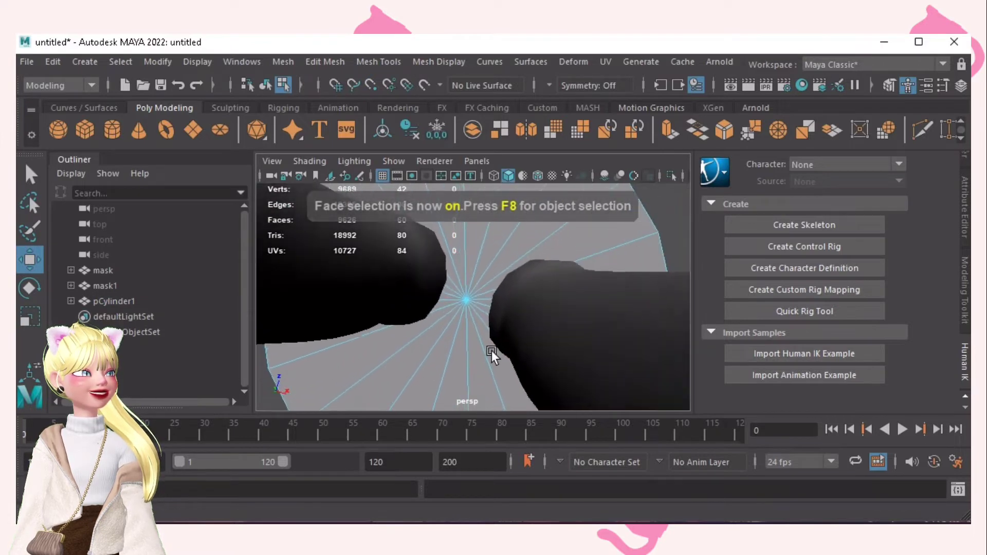
drag(446, 279, 510, 395)
key(Delete)
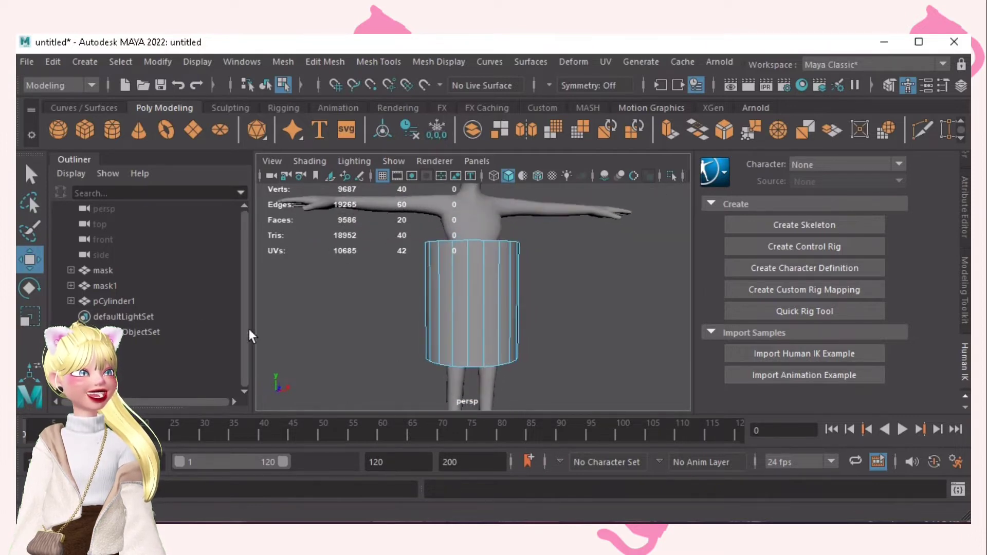
Step: Hide the original body mesh, mask, so only the top and the open cylinder are shown
click(107, 271)
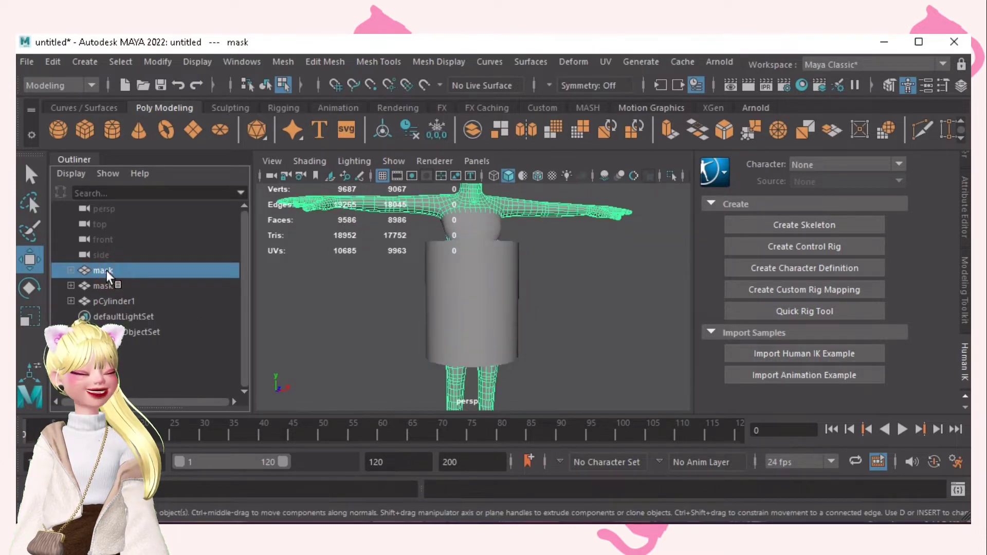
key(ctrl+h)
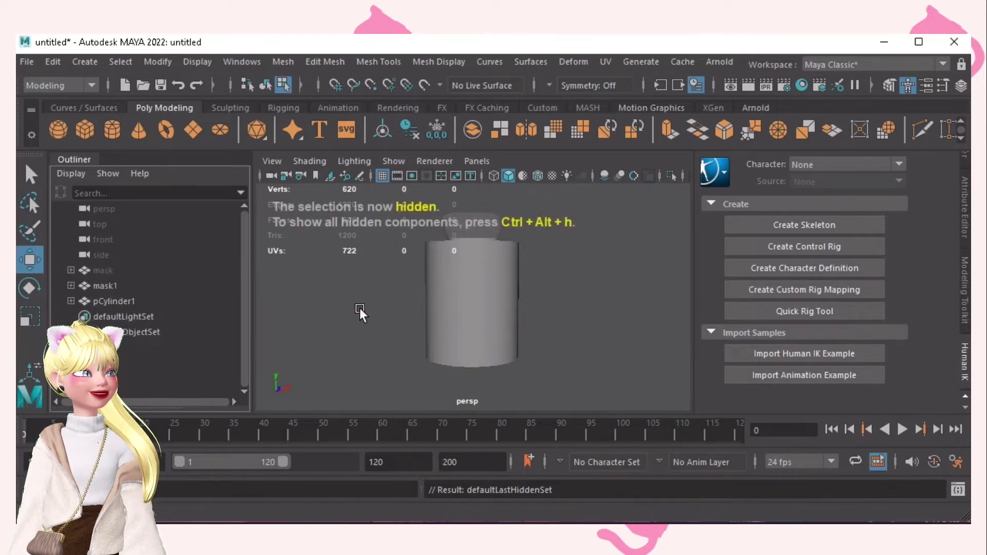
click(468, 255)
alt+drag(445, 294, 425, 263)
click(466, 295)
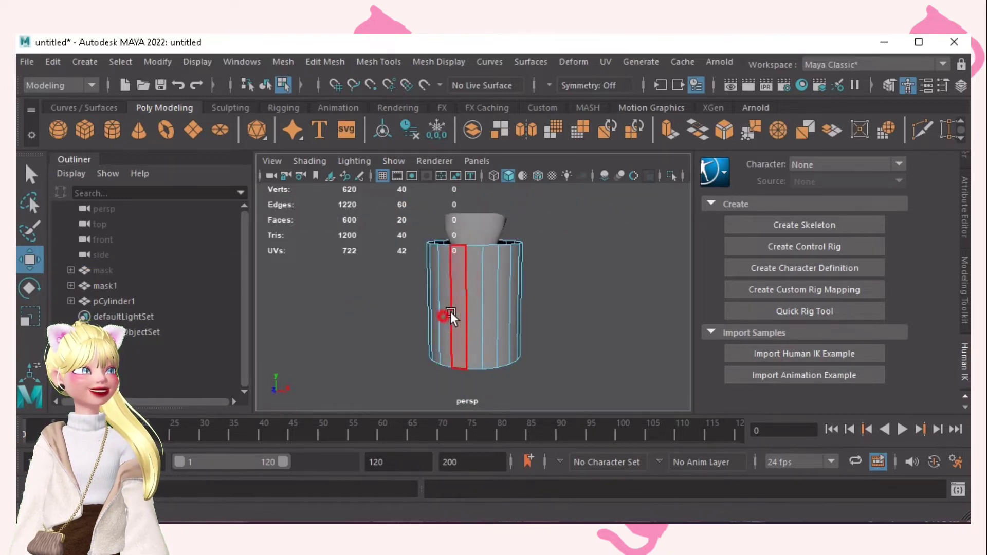
alt+drag(450, 313, 452, 303)
alt+middle_drag(458, 284, 466, 295)
alt+right_drag(491, 295, 453, 297)
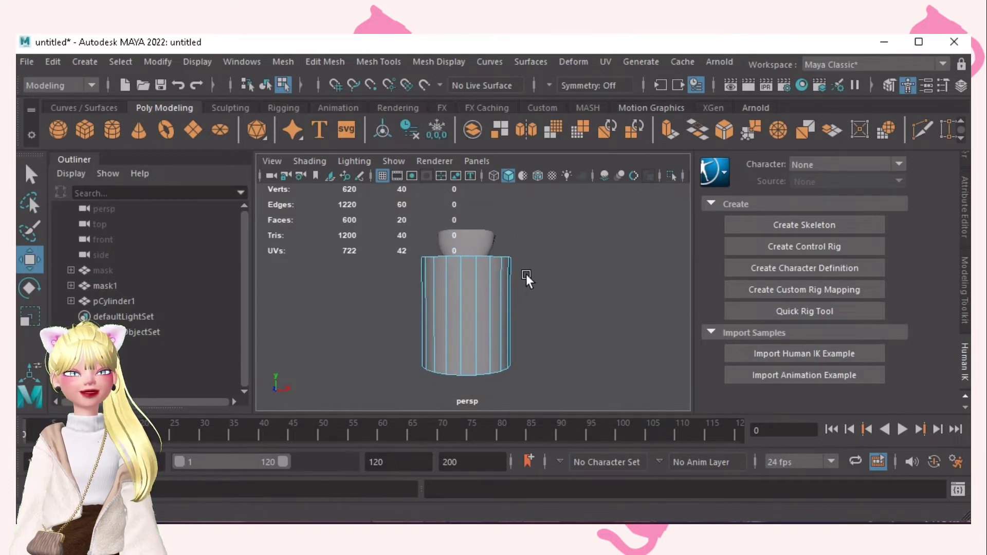
Step: Insert seven evenly spaced horizontal edge loops down the cylinder with the Multi-Cut tool
click(920, 135)
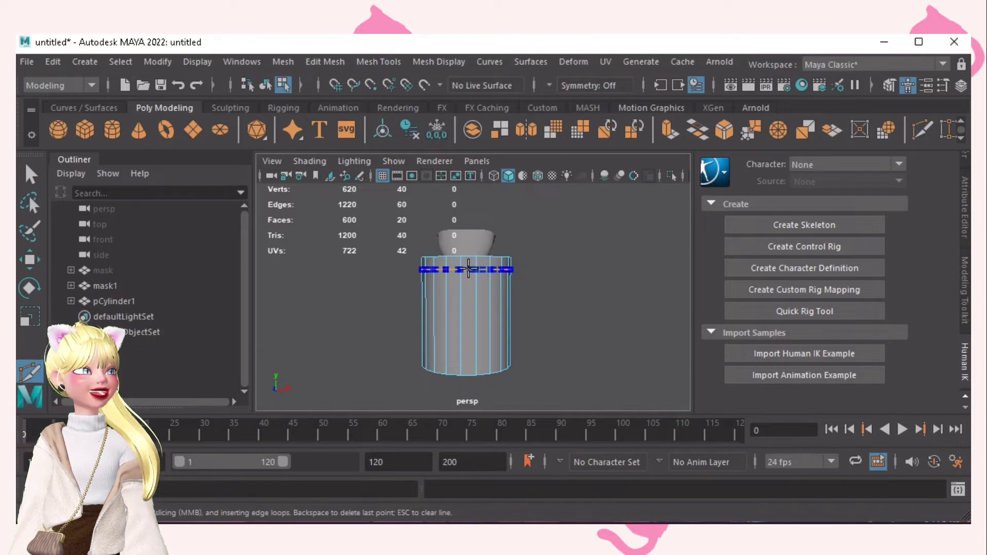
ctrl+click(467, 269)
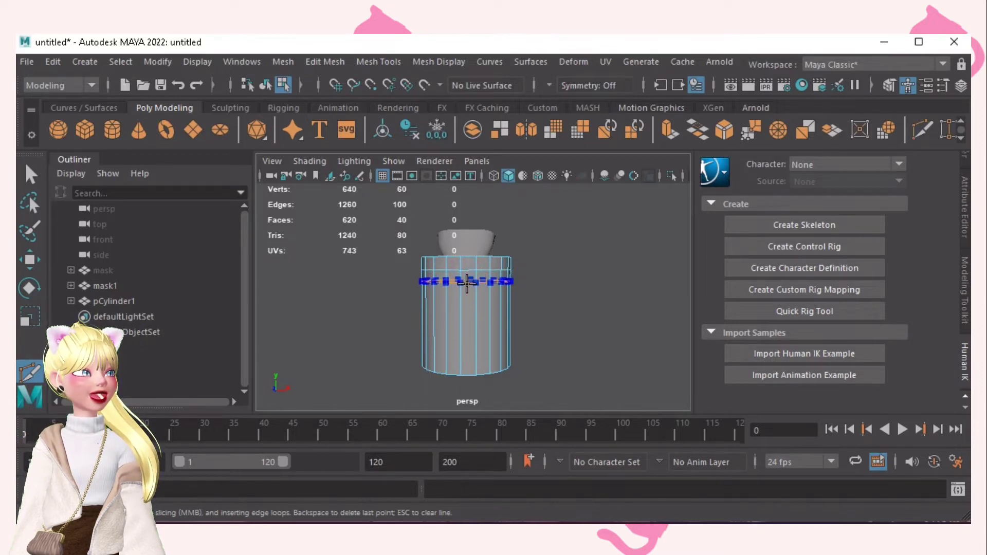
ctrl+click(467, 284)
ctrl+click(469, 300)
ctrl+click(467, 313)
ctrl+click(467, 328)
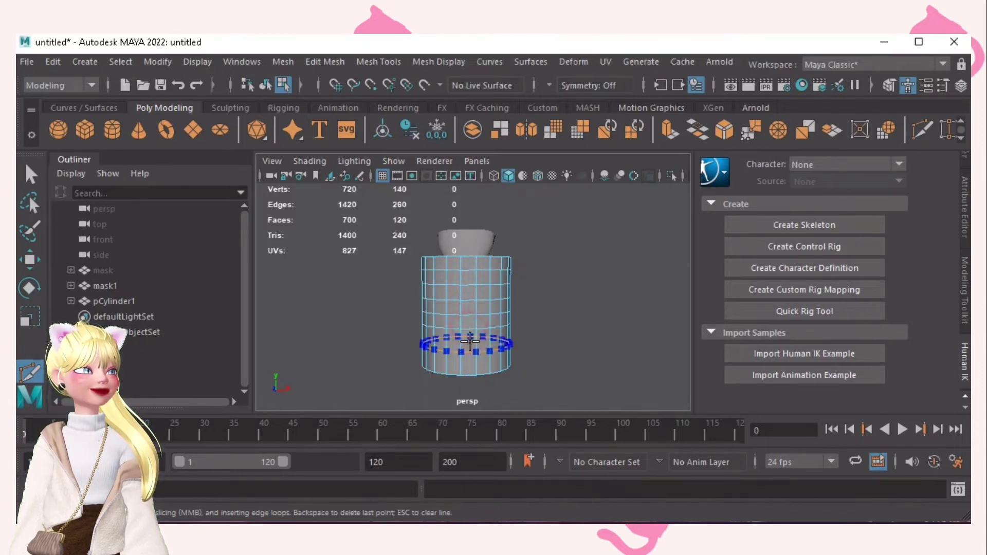
ctrl+click(469, 341)
ctrl+click(469, 358)
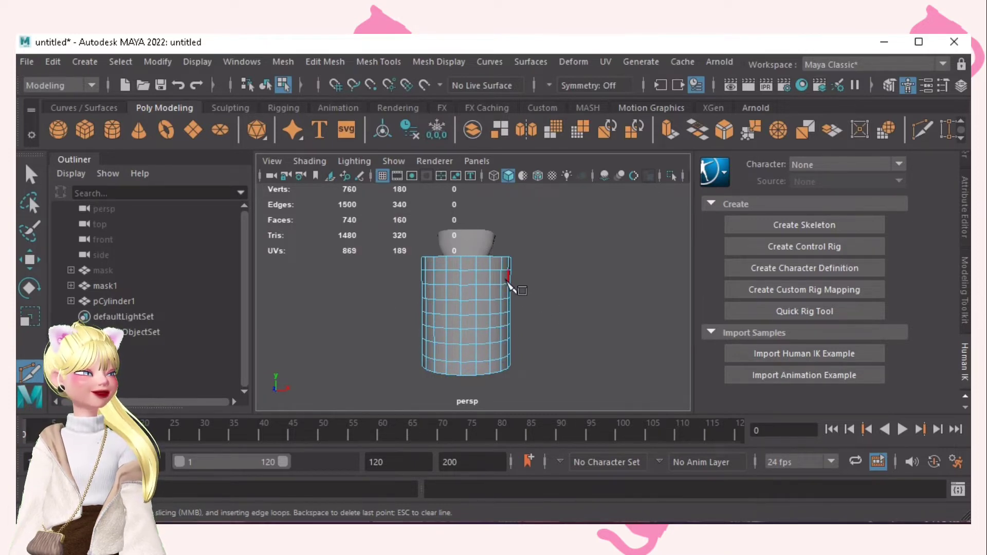
Step: Select the cylinder's top vertex ring, widen the soft-selection falloff down most of its height, and scale the ring in to waist width
key(F9)
key(q)
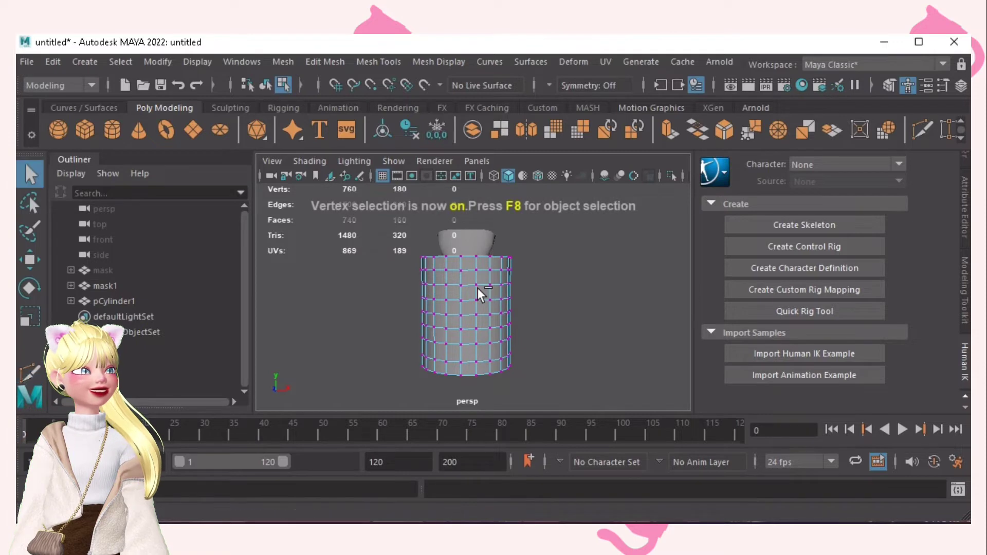
scroll(525, 309, up, 3)
click(478, 235)
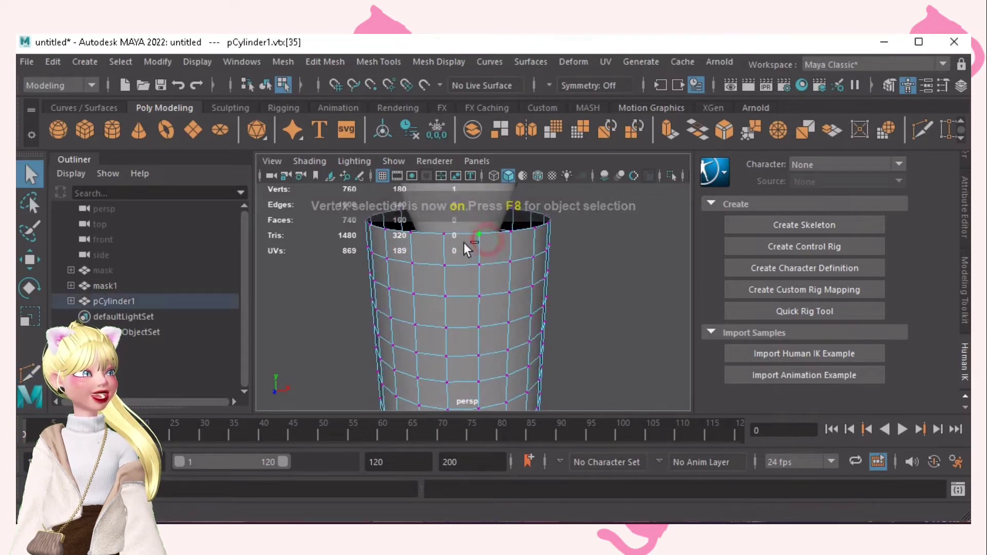
key(b)
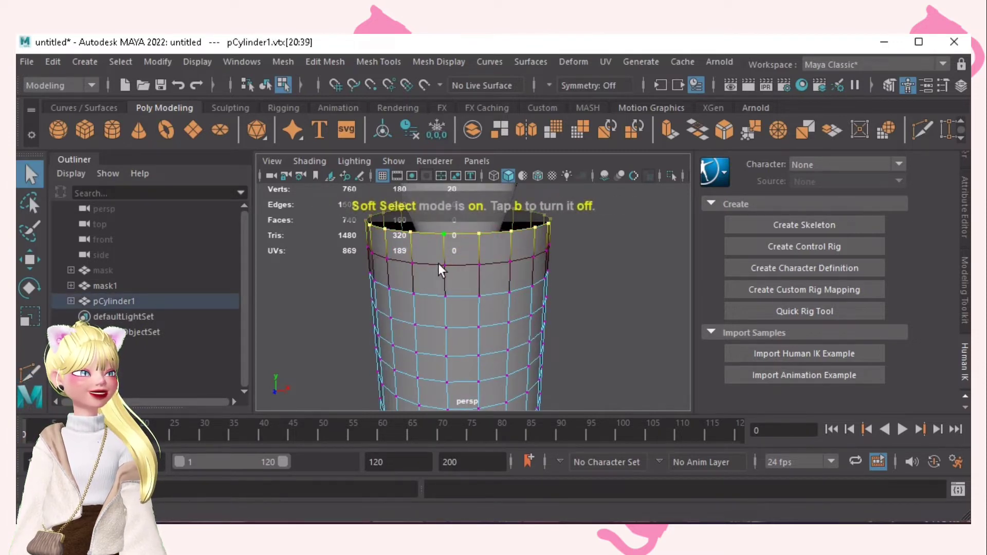
drag(363, 289, 502, 285)
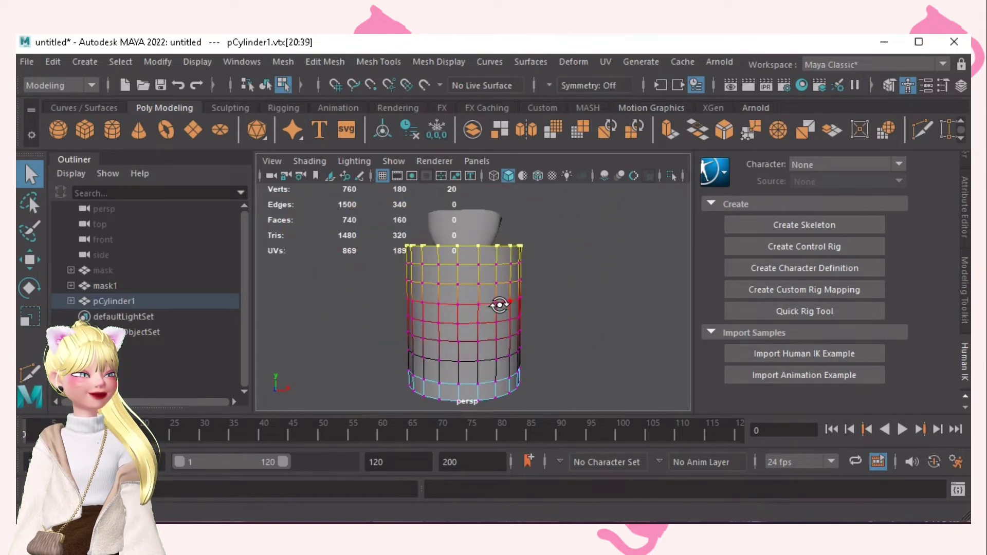
key(r)
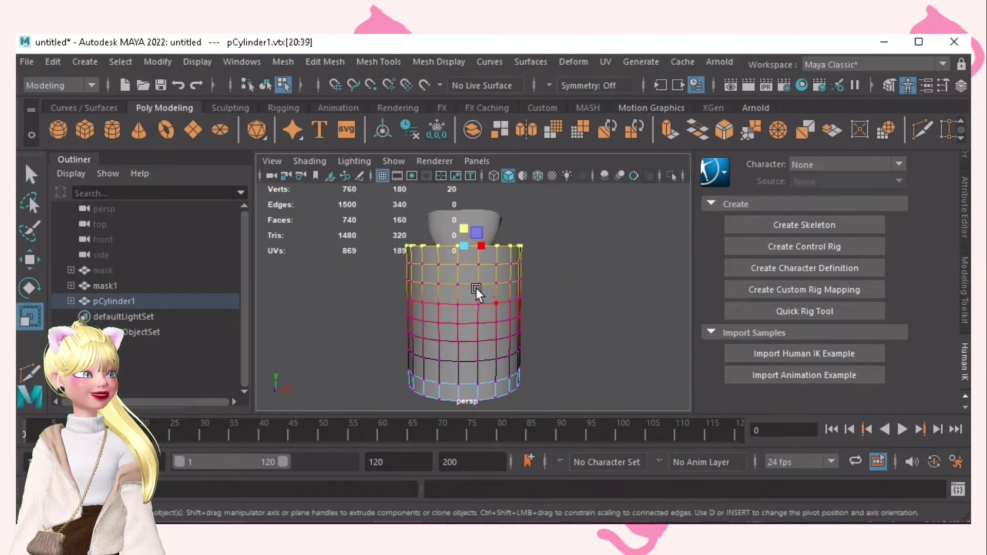
drag(464, 249, 271, 273)
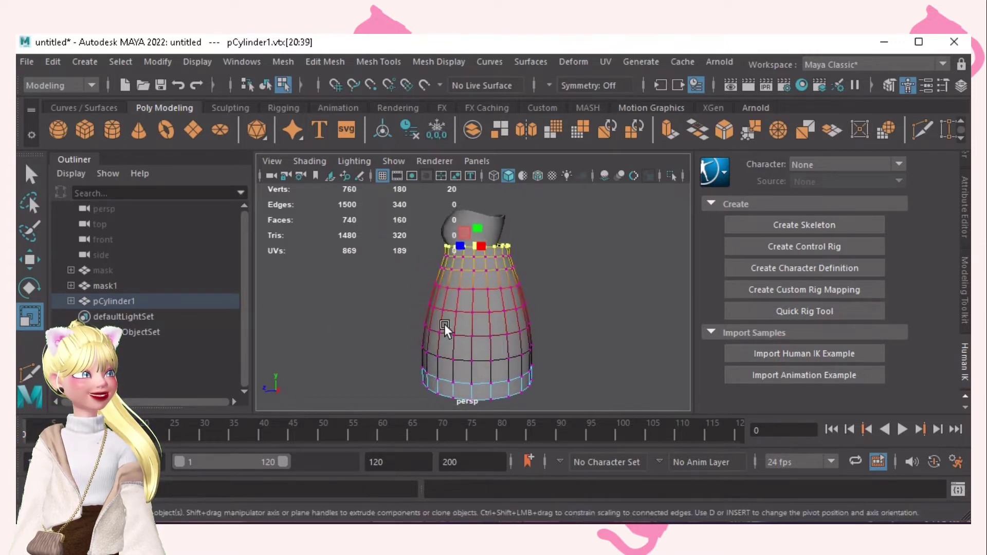
Step: Select all vertices of the skirt and examine how its waistline meets the top from several sides
double_click(479, 333)
key(w)
drag(468, 320, 339, 334)
key(r)
alt+right_drag(425, 318, 570, 322)
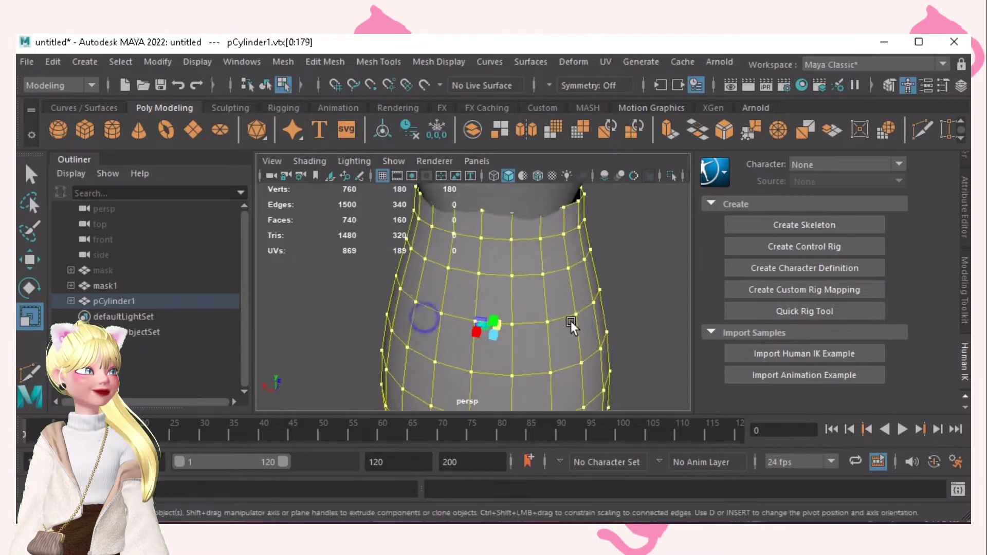
alt+drag(570, 321, 485, 312)
alt+middle_drag(486, 313, 491, 368)
alt+drag(557, 335, 596, 329)
Step: Select a vertex on the skirt's waistline and turn on Object X symmetry
click(594, 257)
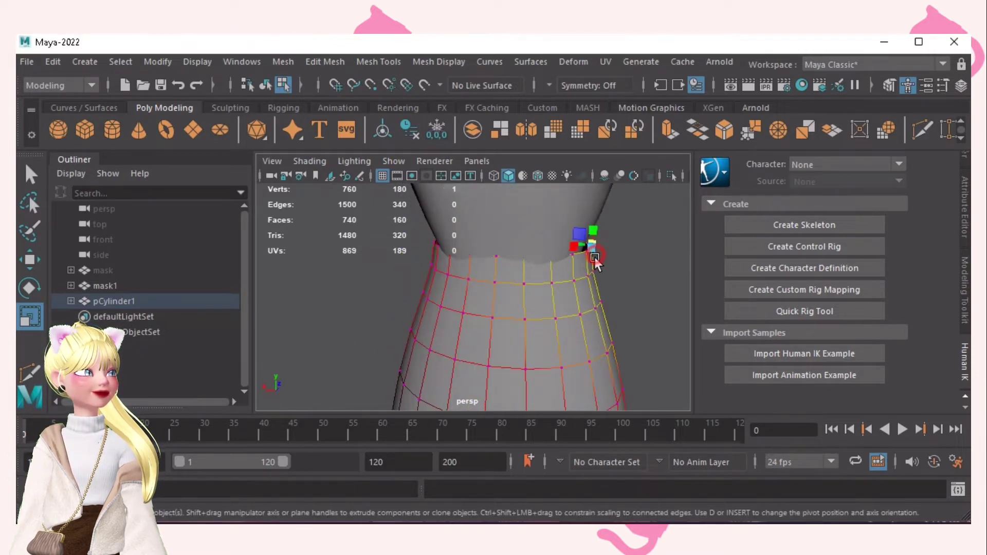
alt+drag(594, 257, 591, 216)
click(551, 85)
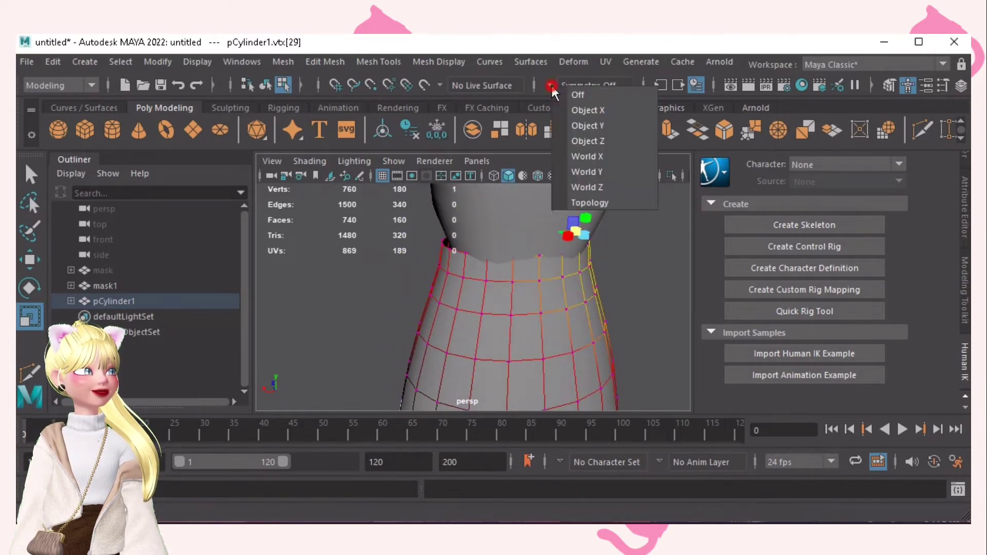
click(619, 110)
alt+drag(555, 253, 276, 282)
Step: Pull a mirrored pair of front waistline vertices forward with soft selection to clear the top
key(e)
key(w)
click(540, 255)
click(546, 264)
click(465, 260)
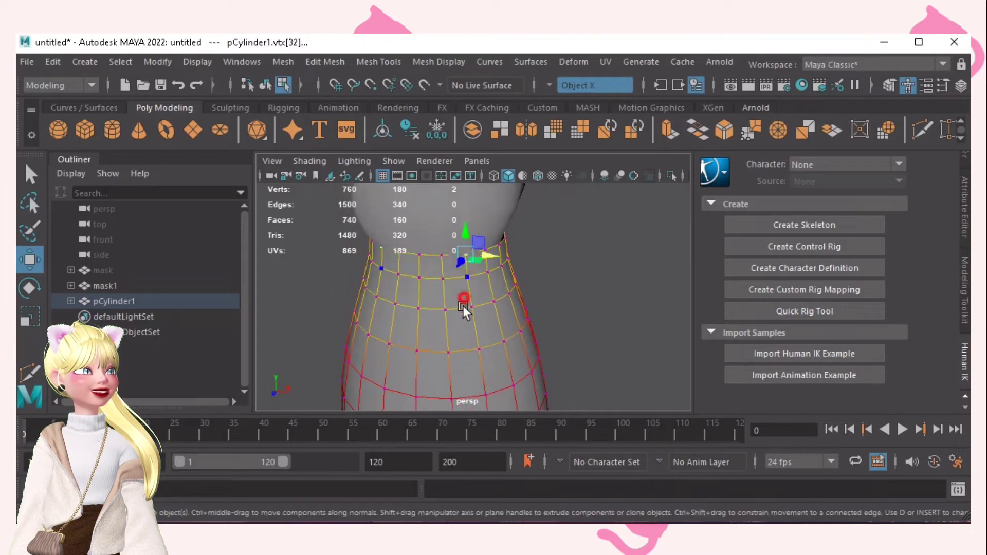
alt+drag(463, 304, 455, 283)
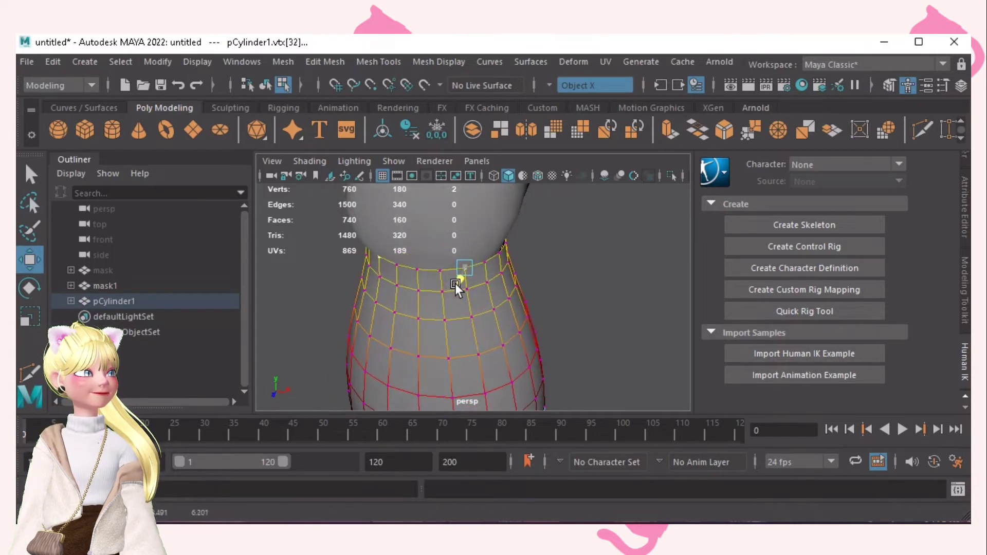
click(633, 255)
Step: Select a mirrored pair of back waistline vertices, reduce the soft-selection falloff, and adjust the fit around the top
alt+drag(634, 255, 577, 262)
alt+drag(461, 266, 350, 230)
alt+drag(586, 273, 483, 270)
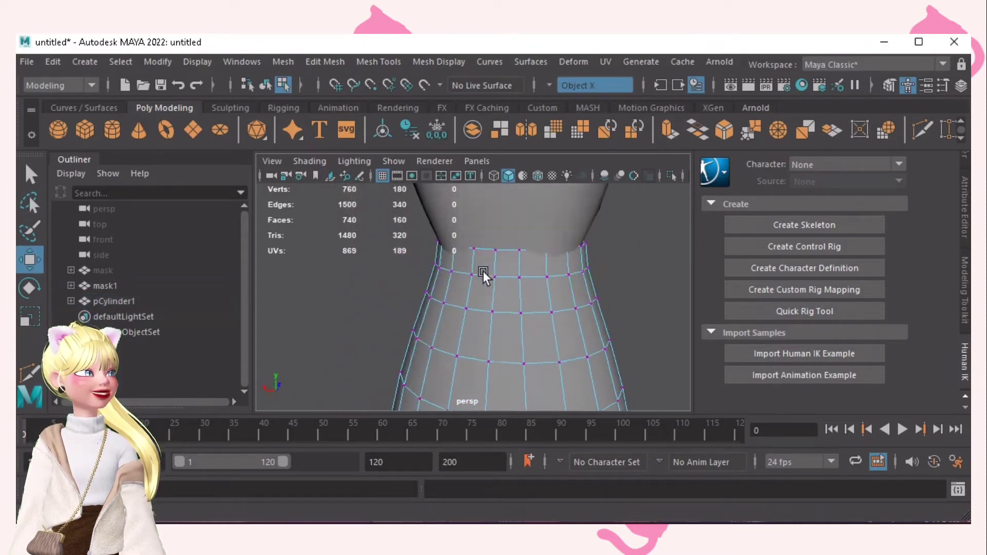
click(554, 244)
click(553, 245)
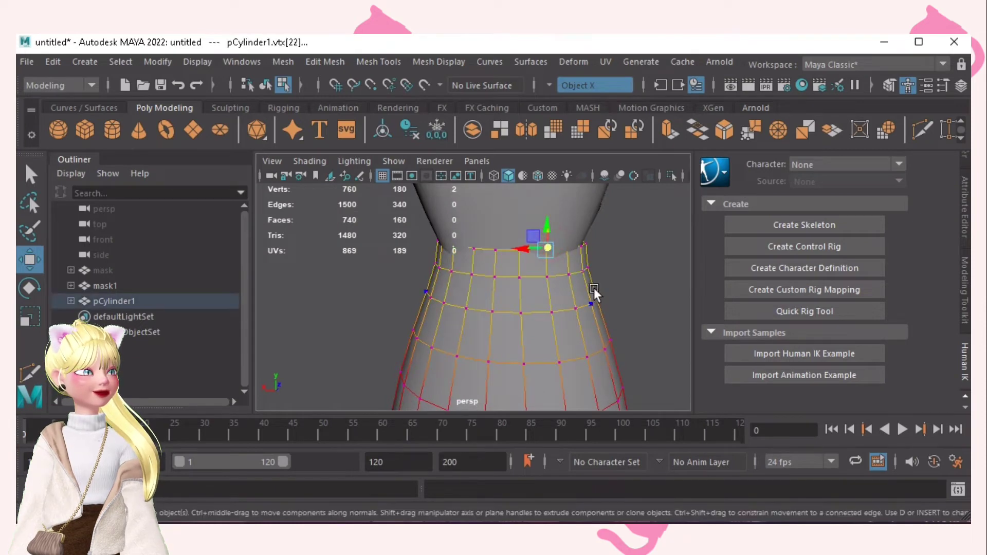
key(b)
drag(599, 290, 393, 280)
alt+drag(533, 282, 505, 287)
alt+right_drag(592, 284, 488, 287)
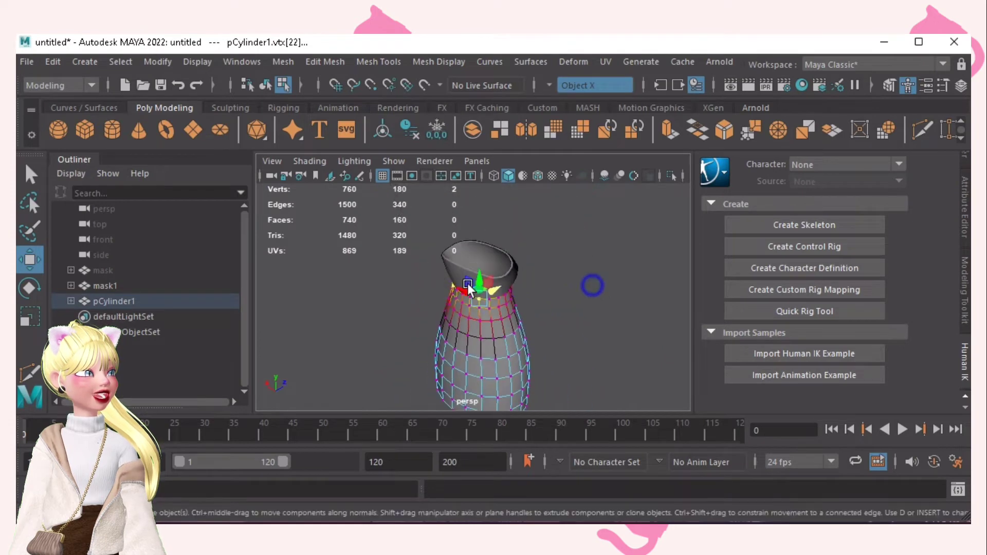
Step: Inspect the overall shape of the skirt from several sides and clear the vertex selection
alt+drag(522, 324, 438, 351)
alt+middle_drag(537, 354, 566, 301)
alt+right_drag(566, 301, 514, 308)
alt+drag(509, 317, 539, 261)
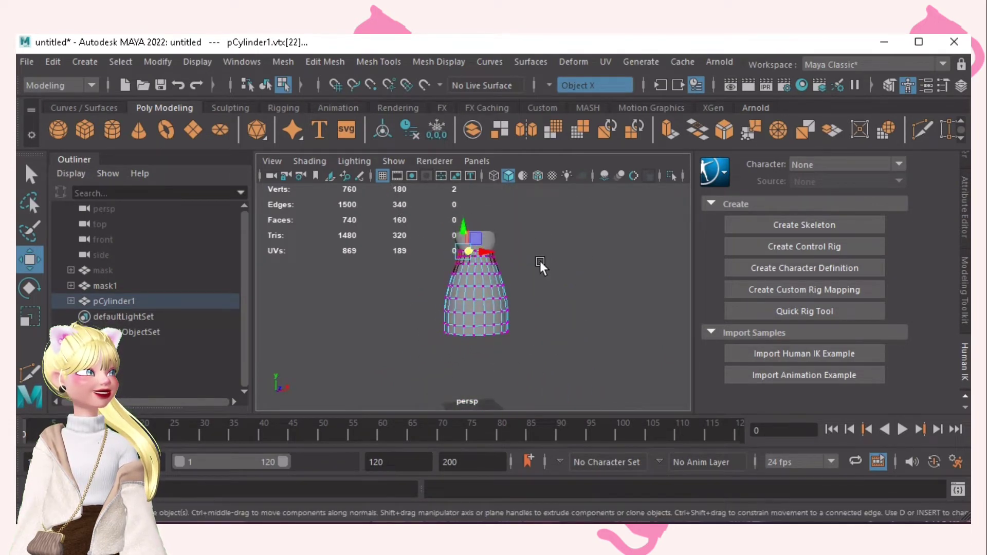
click(548, 89)
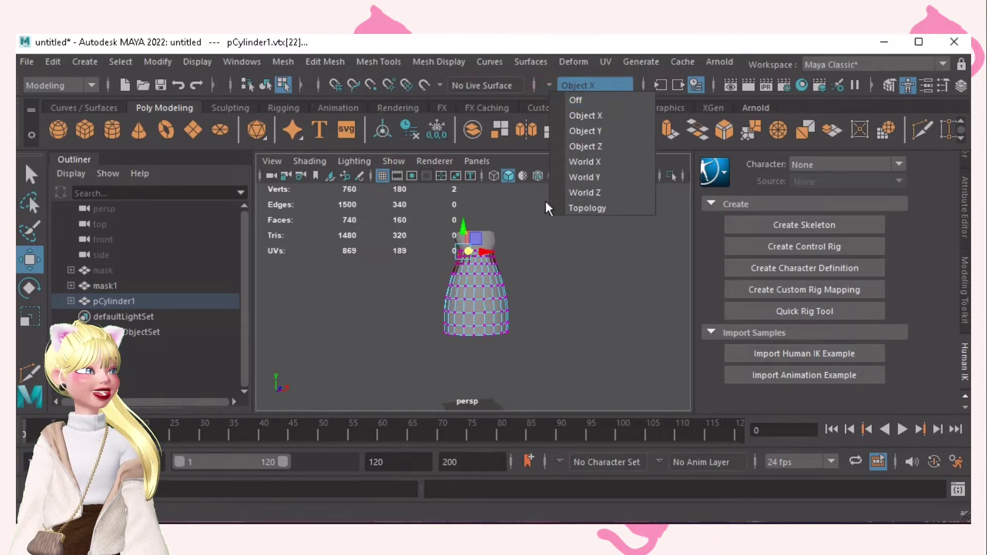
click(550, 289)
alt+right_drag(550, 290, 566, 345)
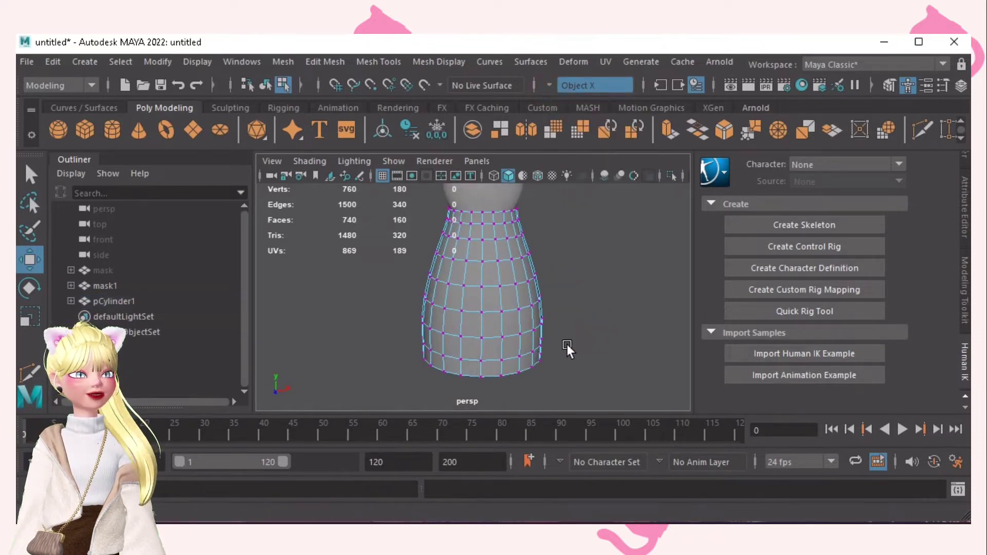
Step: Switch the skirt to edge selection and turn soft selection off
key(F10)
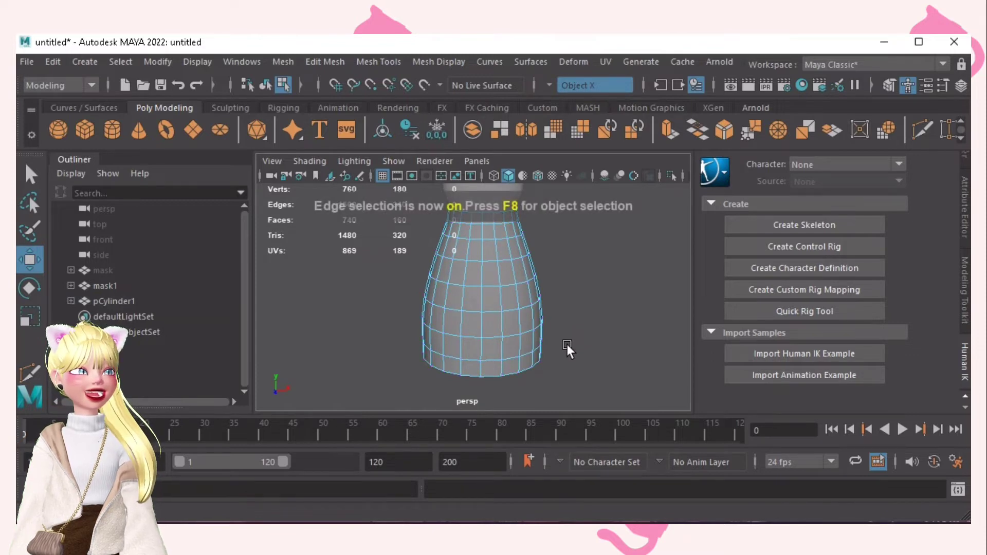
alt+drag(519, 268, 505, 268)
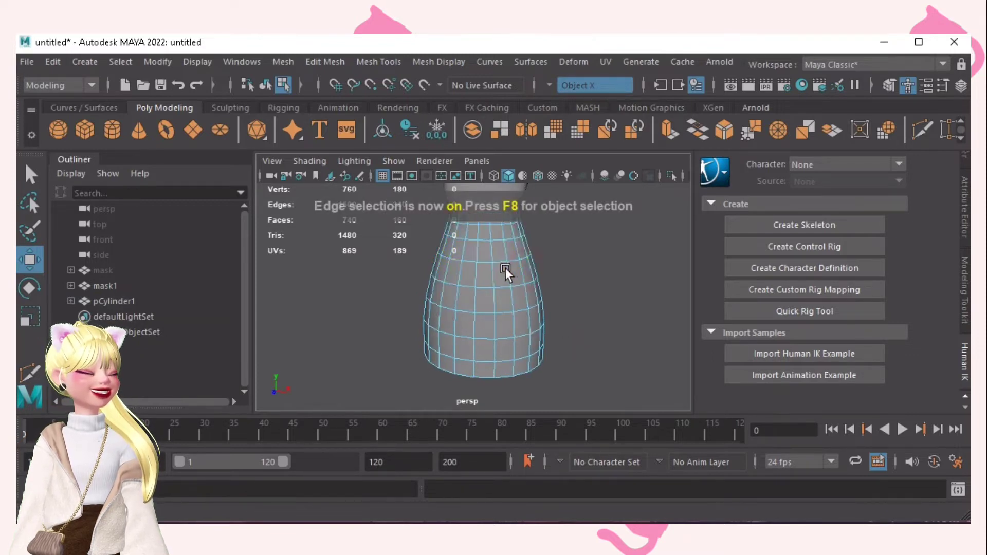
click(544, 263)
key(b)
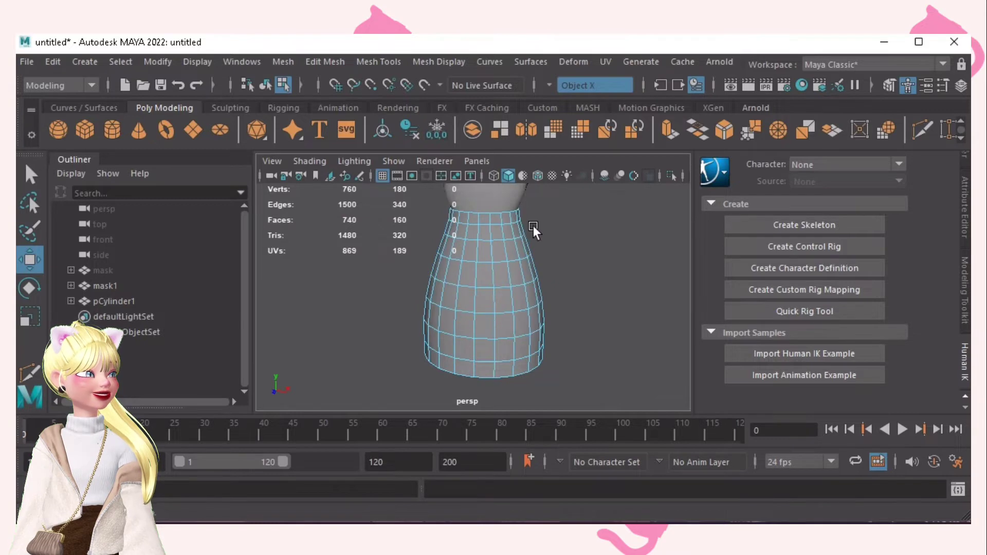
alt+right_drag(483, 262, 535, 285)
alt+drag(539, 286, 526, 264)
alt+middle_drag(525, 264, 513, 312)
Step: Move and rotate a mirrored pair of vertical edge loops on the skirt's front to form folds
double_click(497, 298)
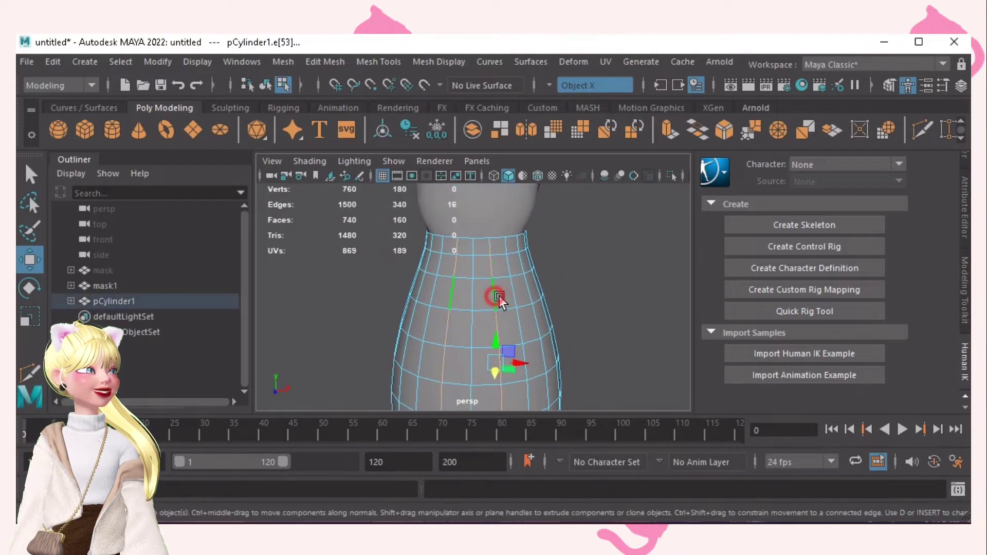
alt+drag(498, 295, 513, 331)
drag(495, 384, 429, 346)
scroll(452, 339, up, 3)
alt+drag(498, 330, 504, 307)
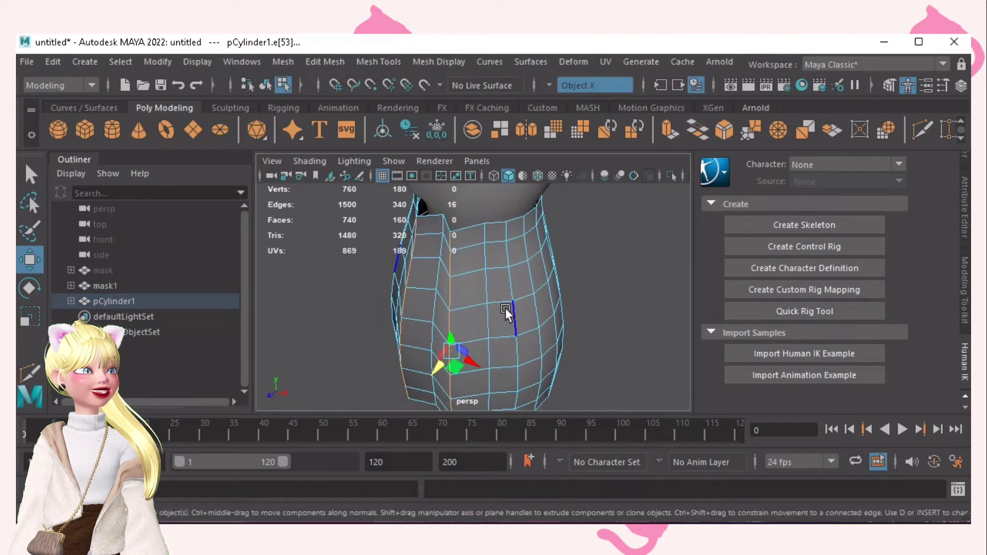
key(e)
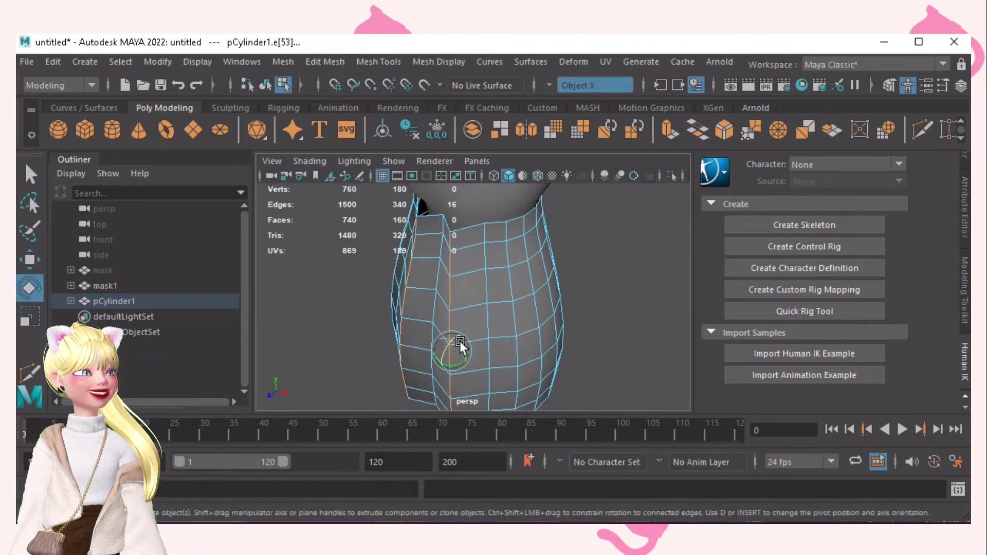
drag(449, 348, 448, 348)
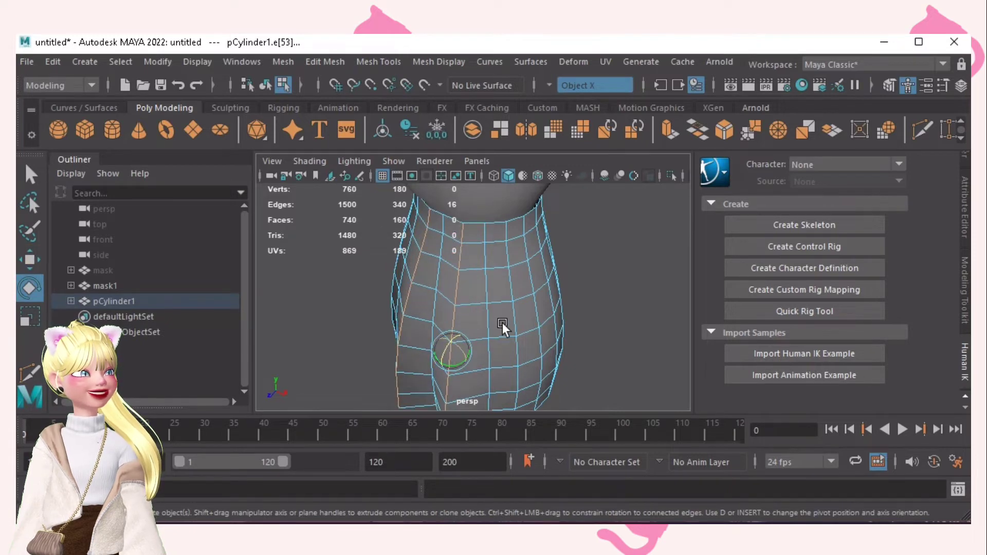
Step: Move and rotate two more alternate mirrored pairs of vertical edge loops along the skirt's sides to shape folds
alt+drag(508, 312, 477, 328)
double_click(509, 271)
key(w)
key(e)
click(476, 297)
key(w)
key(e)
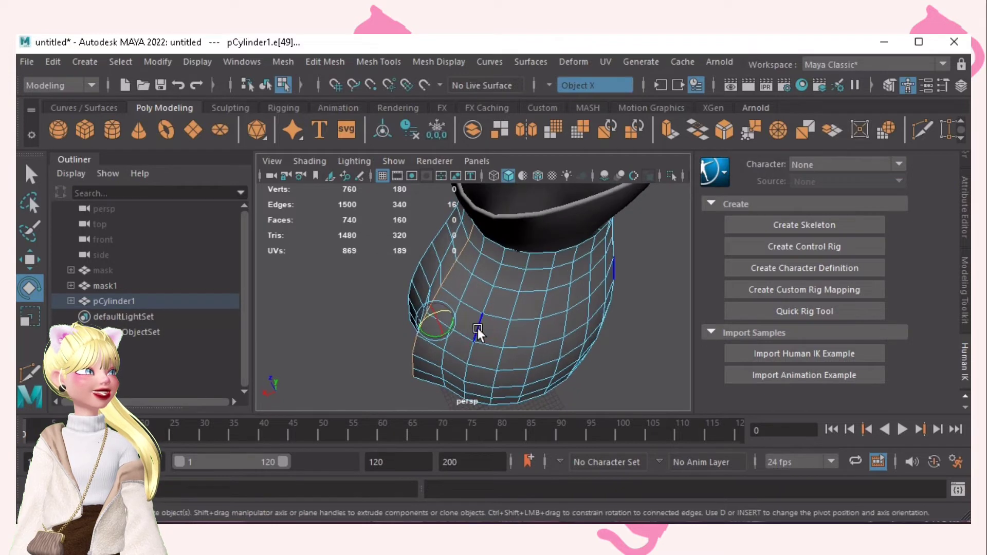
Step: Pull the next alternate pair of vertical edge loops outward toward the skirt's back and rotate them into folds
alt+drag(545, 337, 588, 347)
key(w)
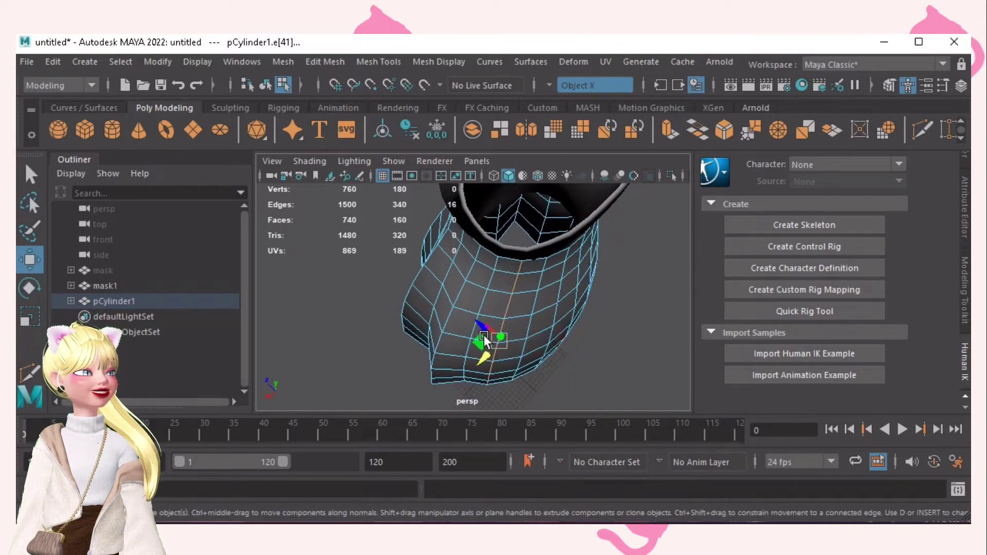
drag(479, 325, 483, 337)
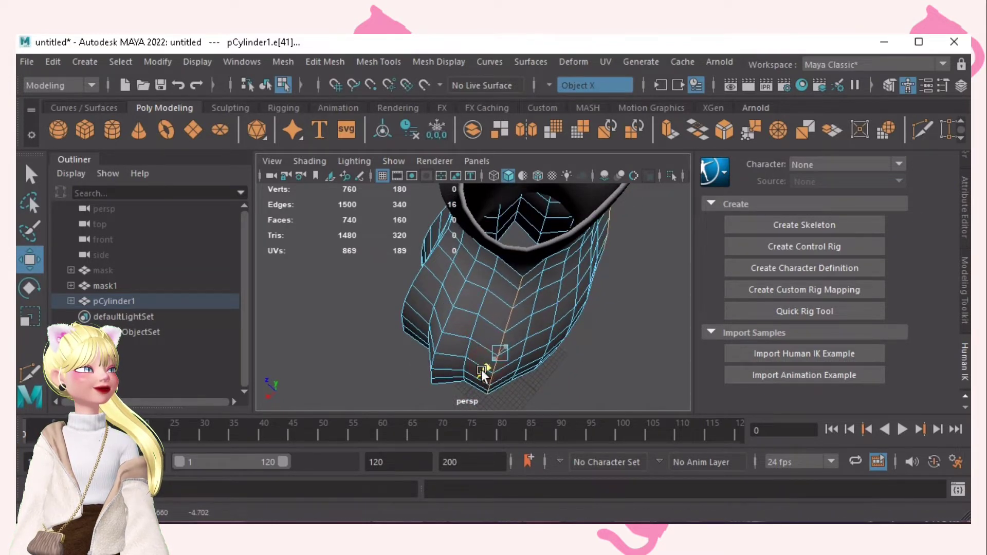
key(e)
drag(510, 350, 487, 346)
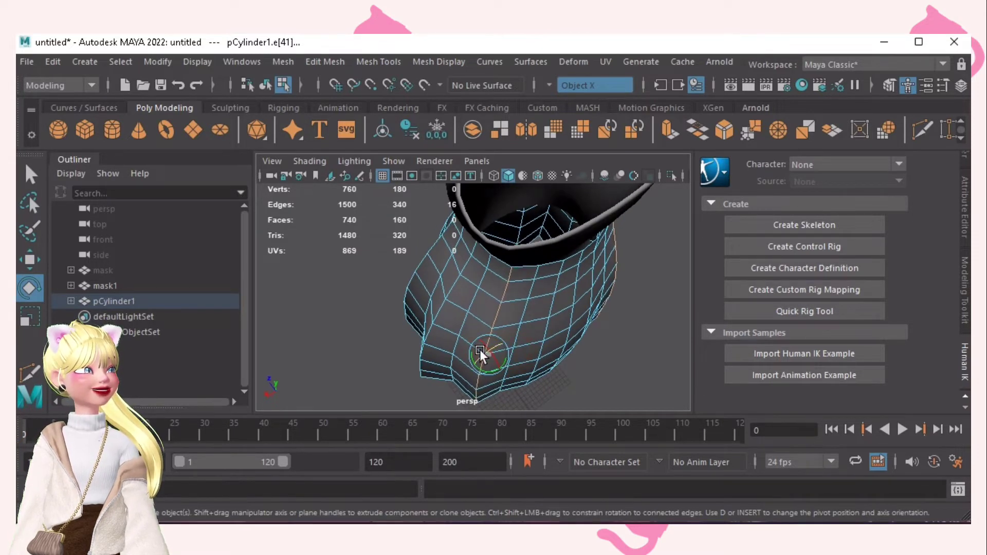
alt+drag(544, 341, 518, 339)
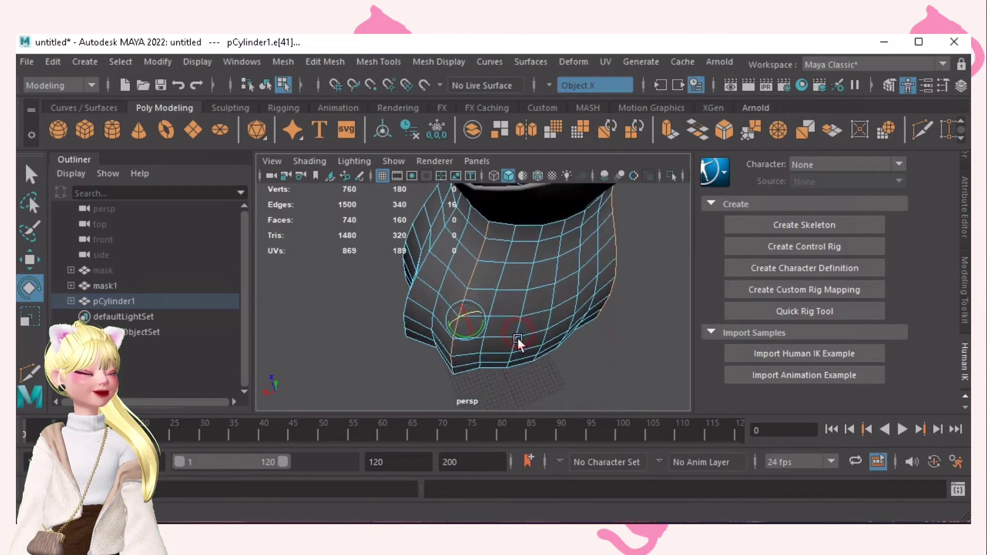
key(w)
key(e)
Step: Move and rotate the remaining alternate pair of vertical edge loops near the skirt's centre back to complete the folds
alt+drag(445, 329, 432, 308)
double_click(473, 242)
key(w)
key(e)
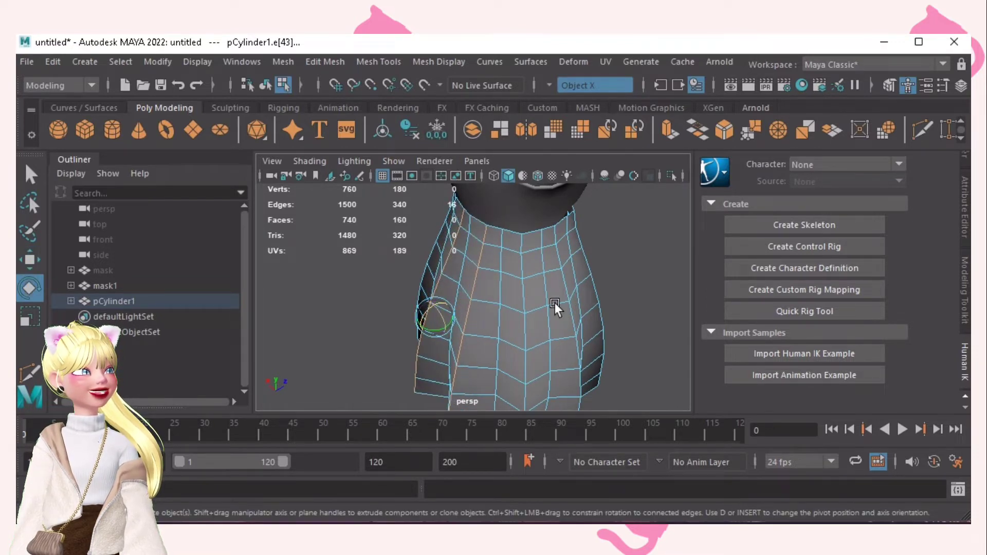
alt+drag(564, 290, 384, 279)
alt+right_drag(544, 312, 427, 301)
alt+drag(428, 301, 407, 277)
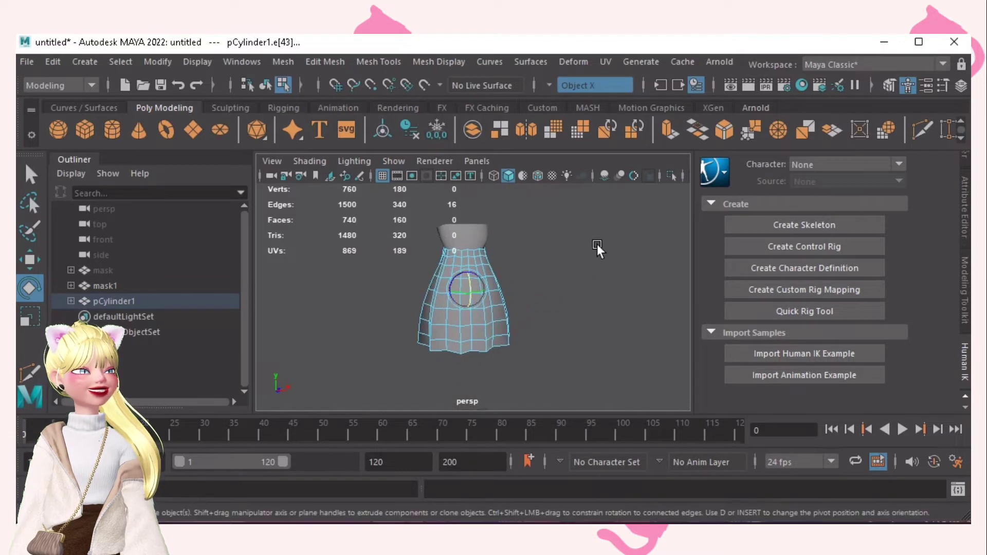
Step: Turn symmetry off, return to object mode and select the skirt
key(q)
click(549, 82)
click(576, 88)
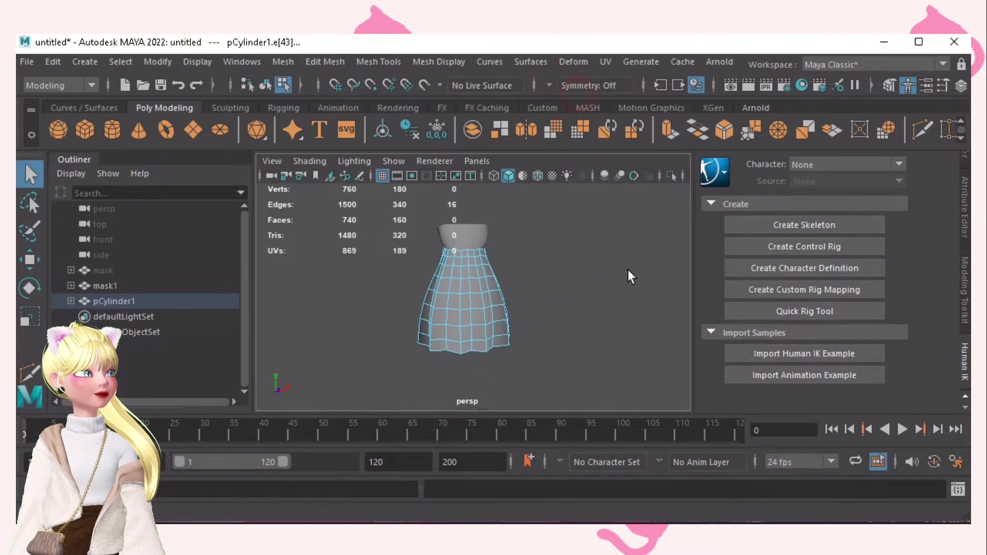
right_drag(624, 273, 628, 244)
alt+drag(577, 291, 507, 300)
click(497, 344)
alt+right_drag(507, 299, 519, 329)
alt+drag(520, 329, 520, 334)
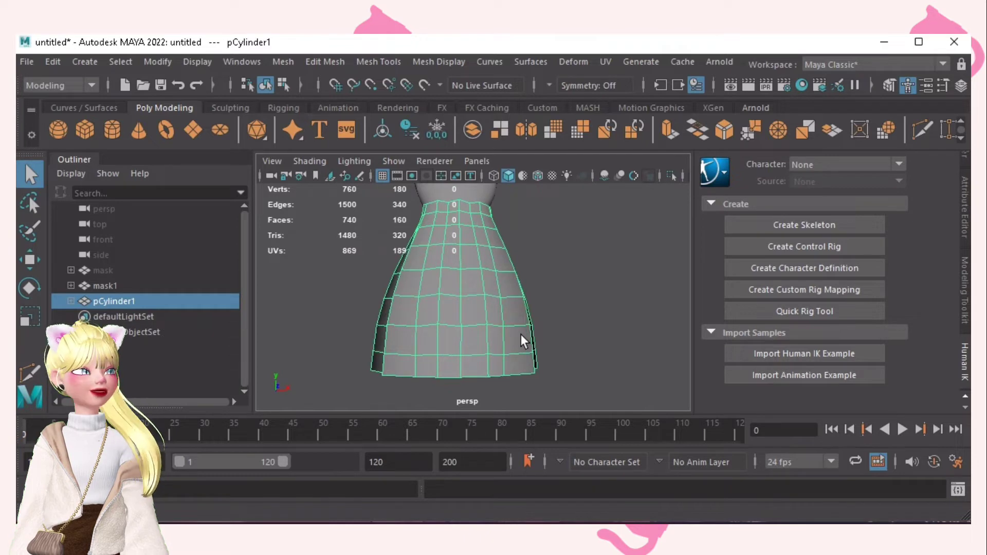
Step: Insert vertical edge loops between the existing columns on the skirt's front with Multi-Cut
alt+drag(624, 255, 615, 279)
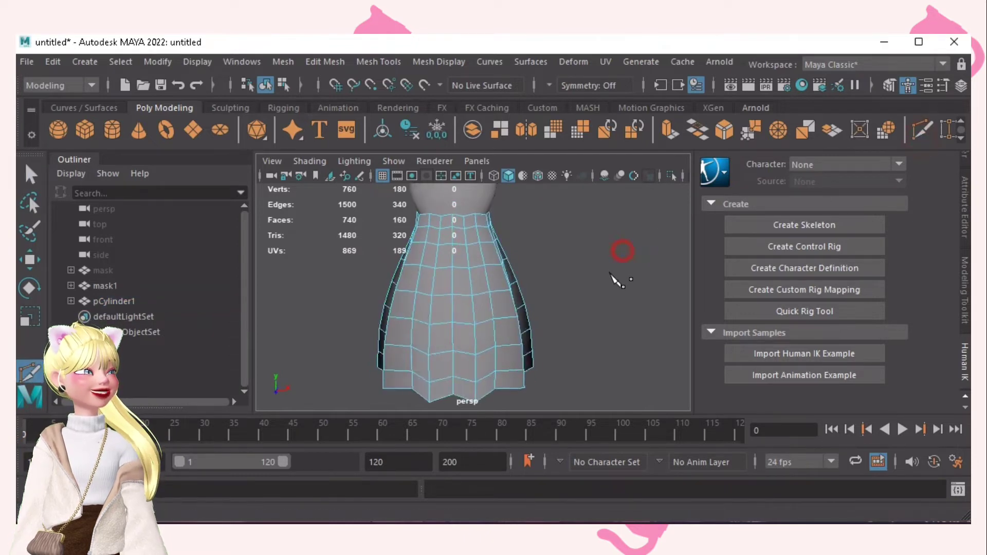
alt+right_drag(576, 294, 575, 335)
ctrl+click(458, 335)
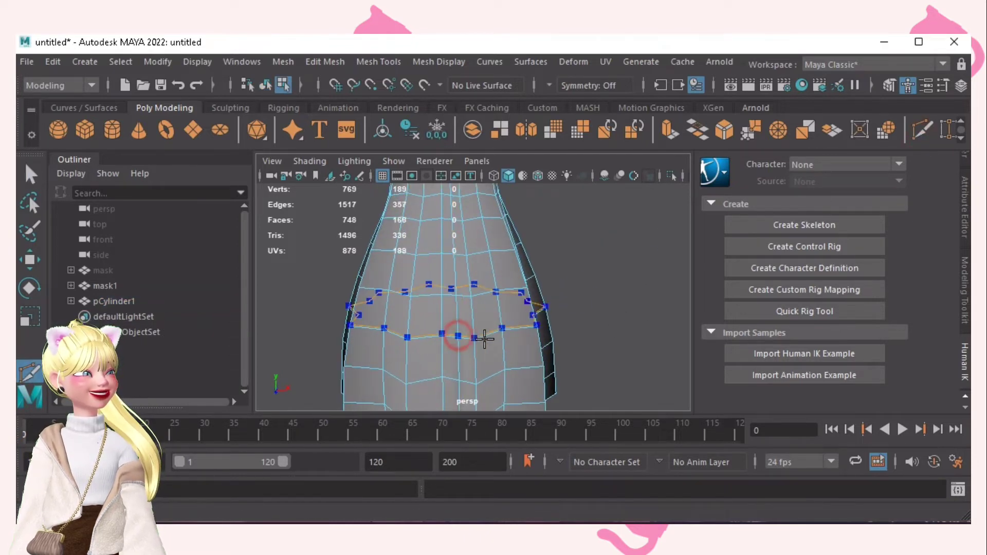
ctrl+click(486, 337)
ctrl+click(521, 328)
alt+drag(567, 329, 463, 340)
ctrl+click(489, 334)
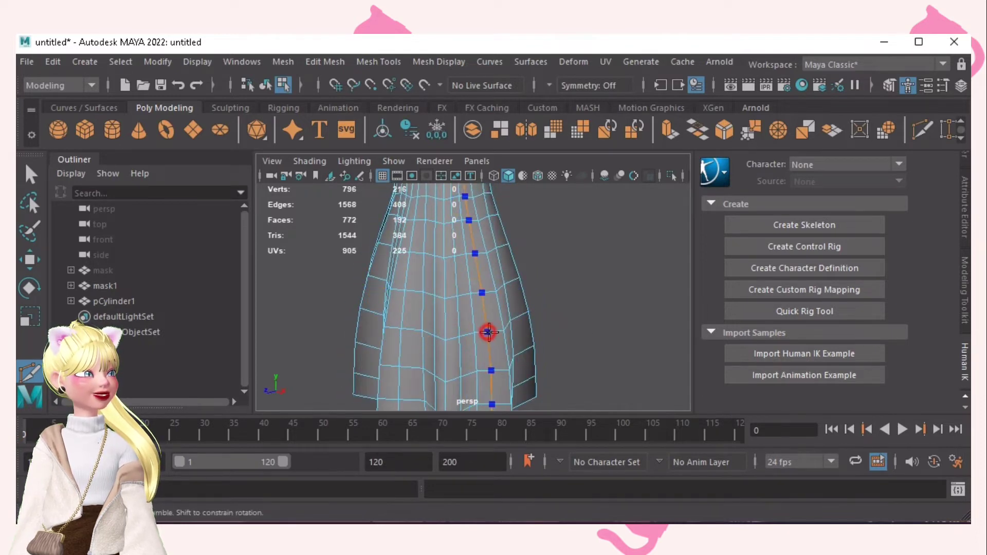
Step: Continue adding vertical Multi-Cut edge loops between the columns along the skirt's side toward the back
alt+drag(529, 332, 452, 334)
ctrl+click(452, 335)
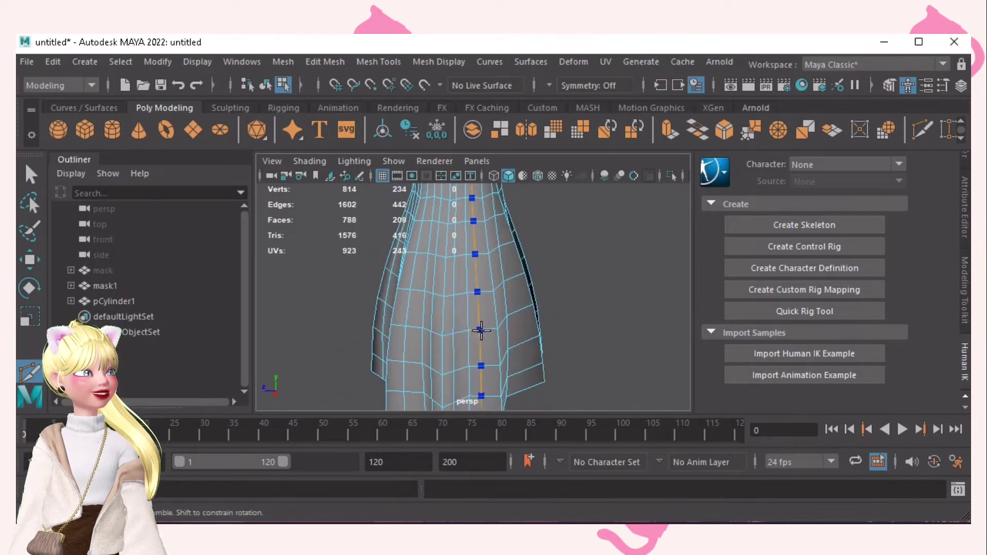
alt+drag(544, 331, 475, 327)
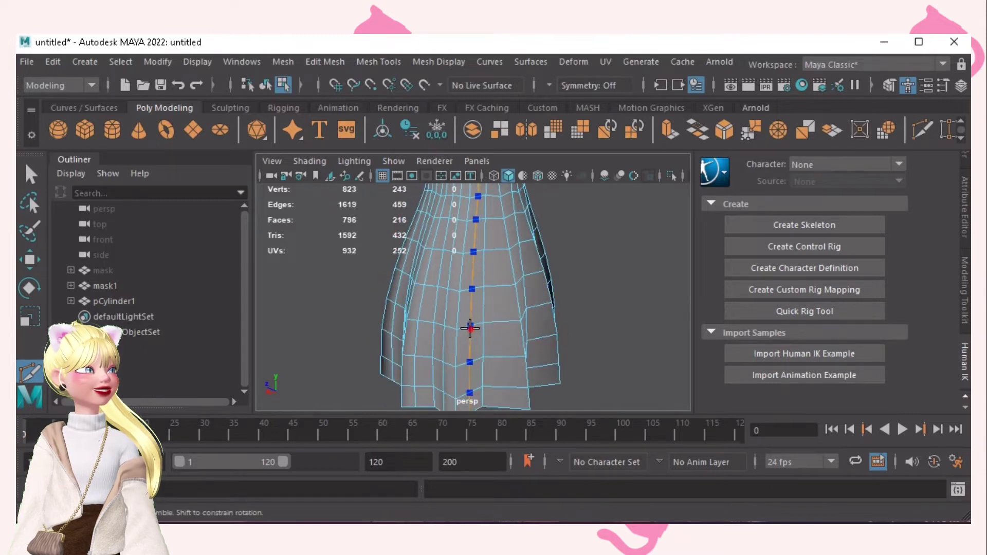
ctrl+click(507, 326)
alt+drag(559, 329, 483, 334)
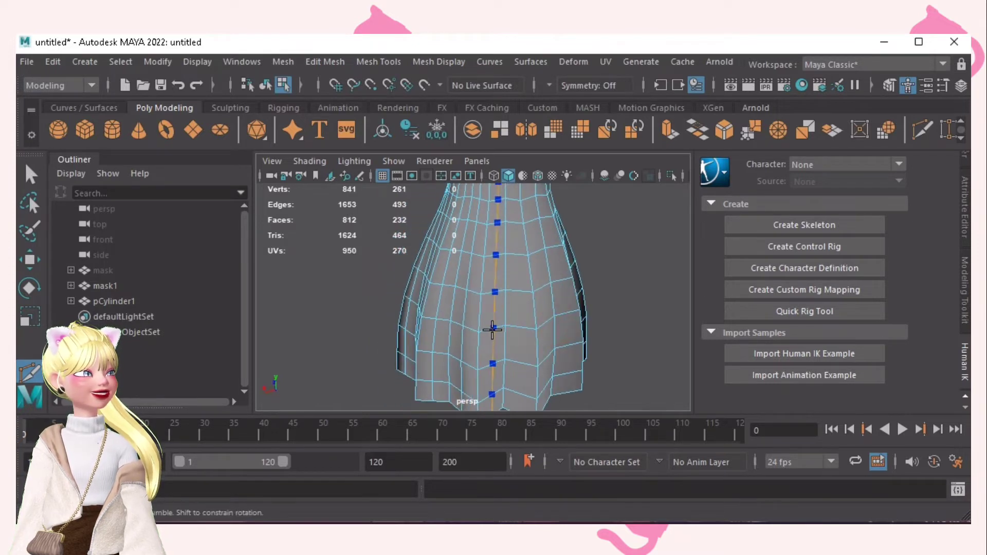
ctrl+click(491, 328)
ctrl+click(521, 330)
Step: Insert vertical edge loops in the remaining columns across the back and other side until the skirt is fully subdivided
alt+drag(569, 330, 463, 360)
ctrl+click(549, 334)
ctrl+click(545, 350)
ctrl+click(436, 350)
ctrl+click(470, 351)
ctrl+click(456, 363)
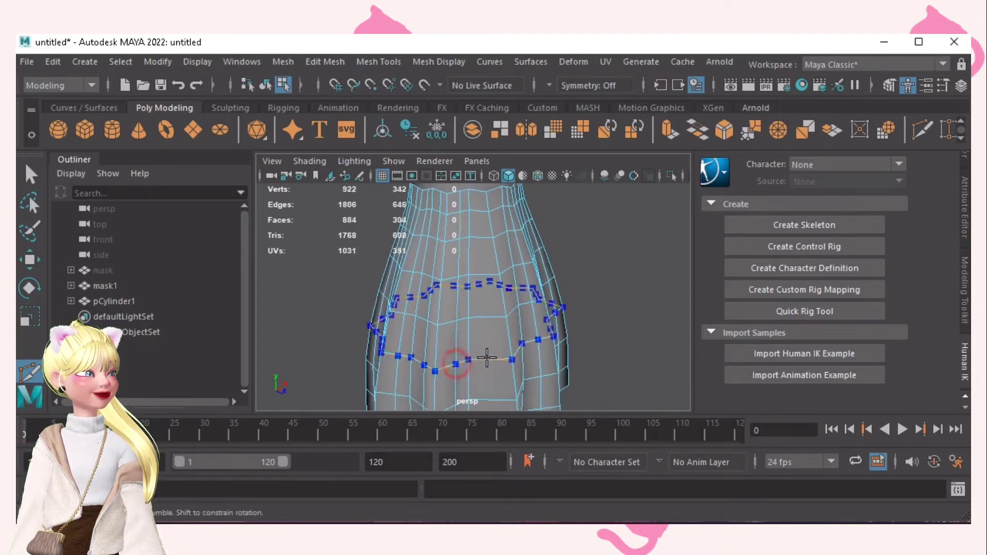
ctrl+click(490, 356)
mouse_move(546, 352)
alt+mouse_down()
mouse_move(453, 331)
mouse_move(561, 351)
alt+mouse_up()
alt+right_drag(587, 335, 465, 325)
mouse_move(465, 324)
alt+mouse_down()
mouse_move(483, 329)
mouse_move(454, 330)
alt+mouse_up()
ctrl+click(447, 314)
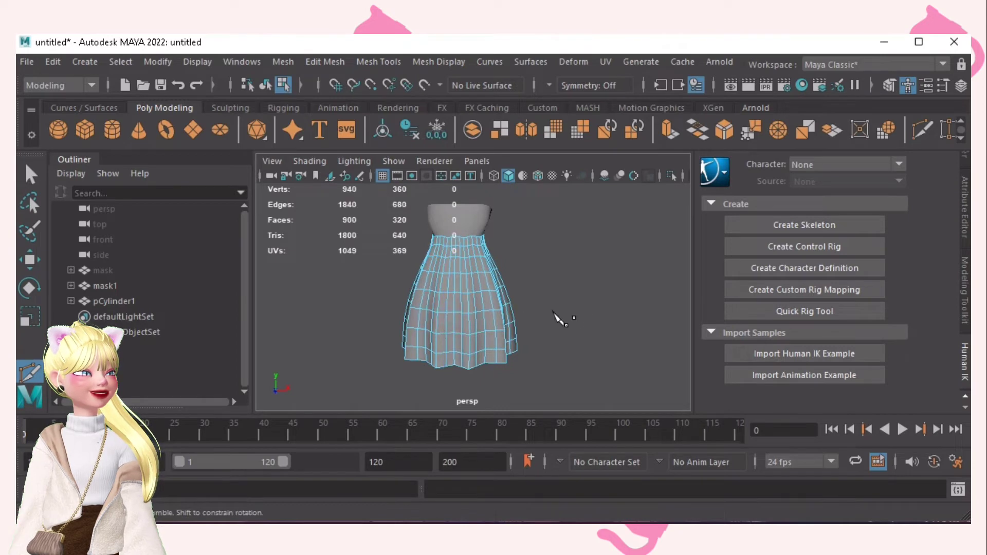
Step: Leave Multi-Cut for object mode, deselect the skirt and inspect the softened folds
key(q)
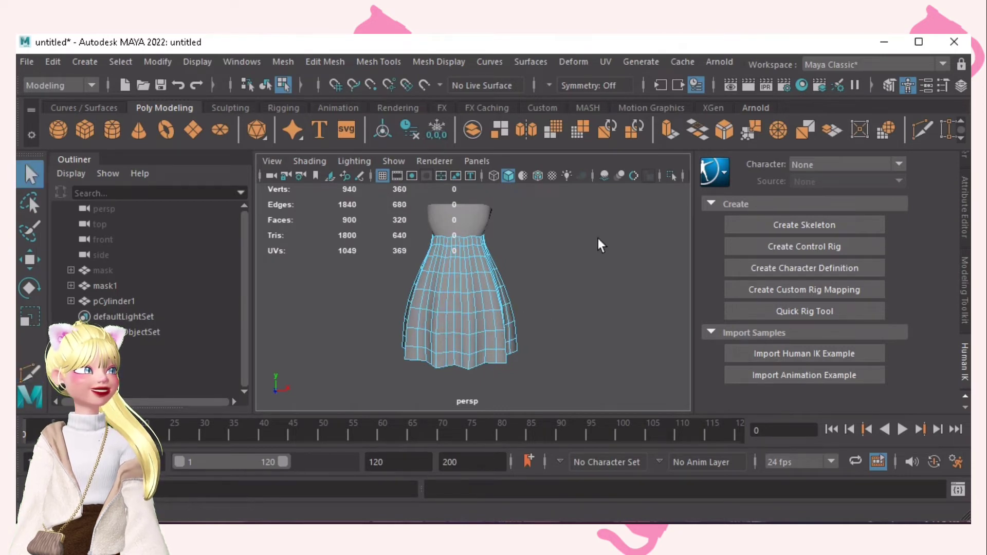
mouse_move(598, 235)
right_down()
mouse_move(569, 307)
mouse_move(591, 244)
right_up()
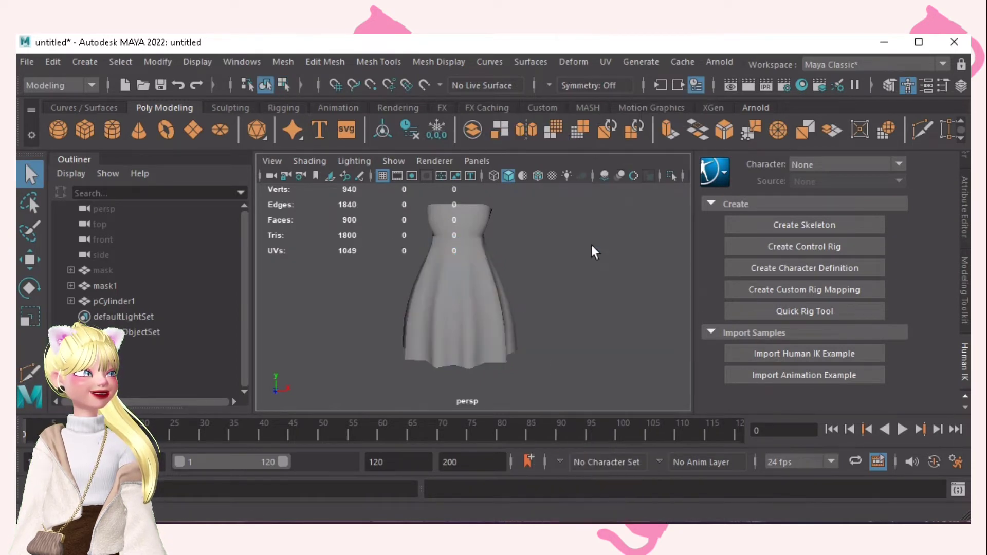
mouse_move(553, 284)
alt+mouse_down()
mouse_move(537, 319)
mouse_move(560, 280)
alt+mouse_up()
alt+right_drag(556, 277, 483, 283)
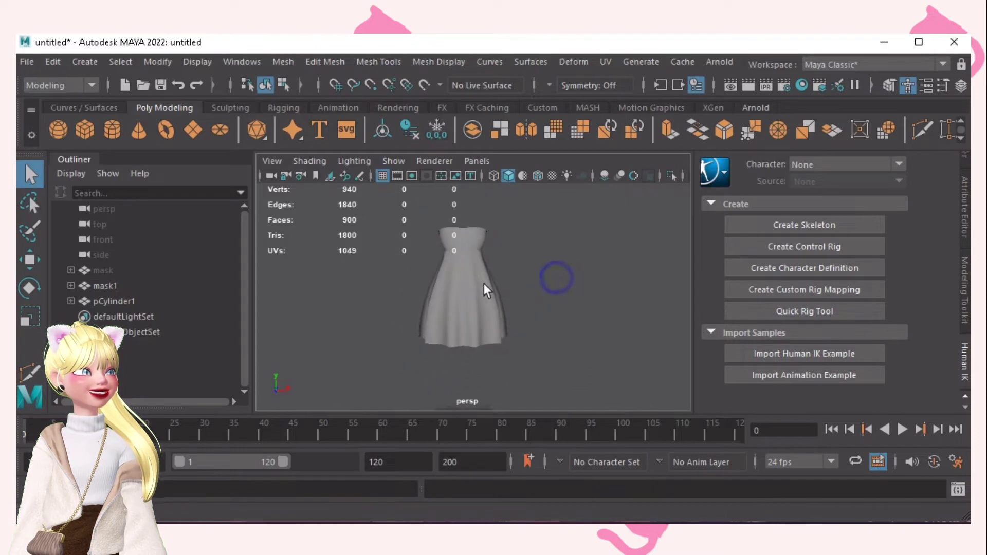
alt+drag(483, 291, 599, 332)
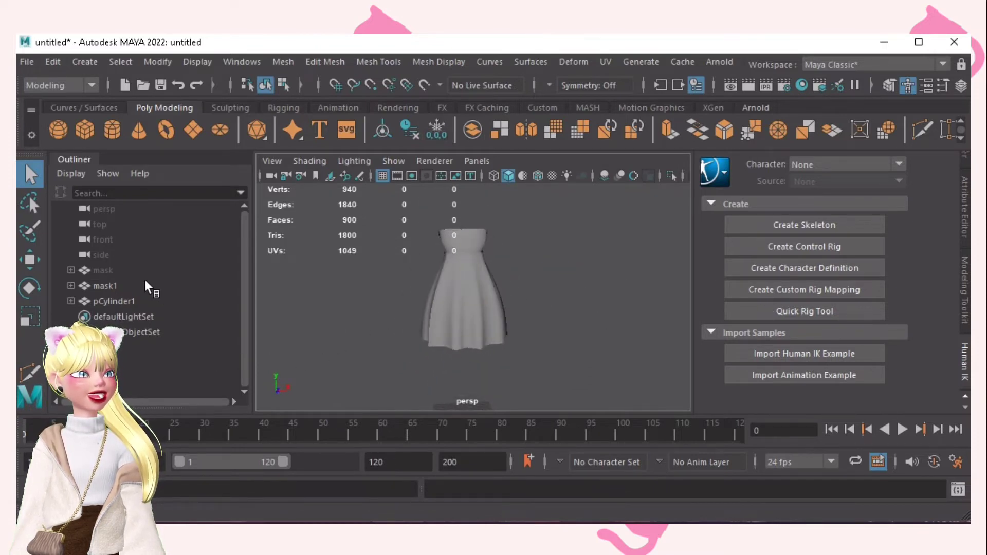
Step: Show the hidden body mesh mask and check the outfit against it
click(130, 270)
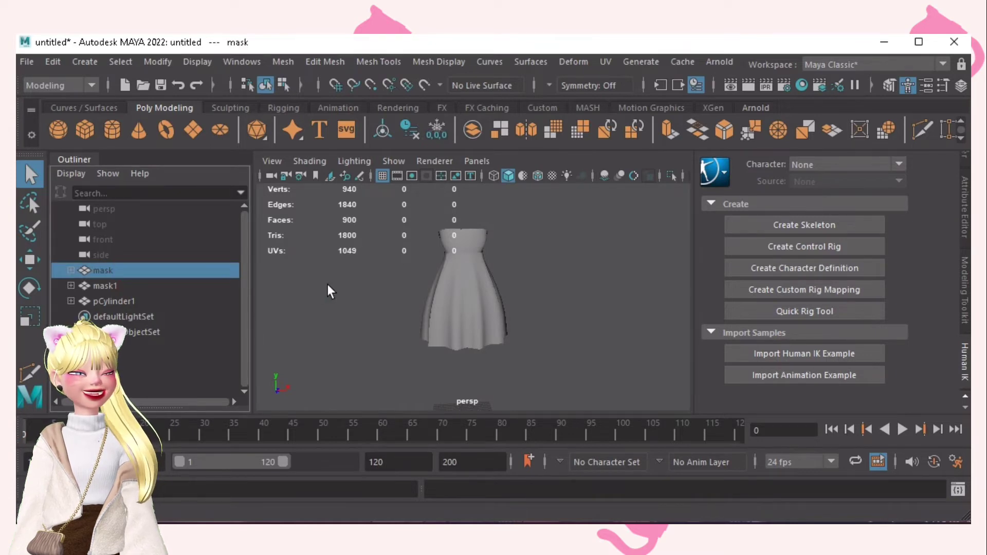
key(shift+h)
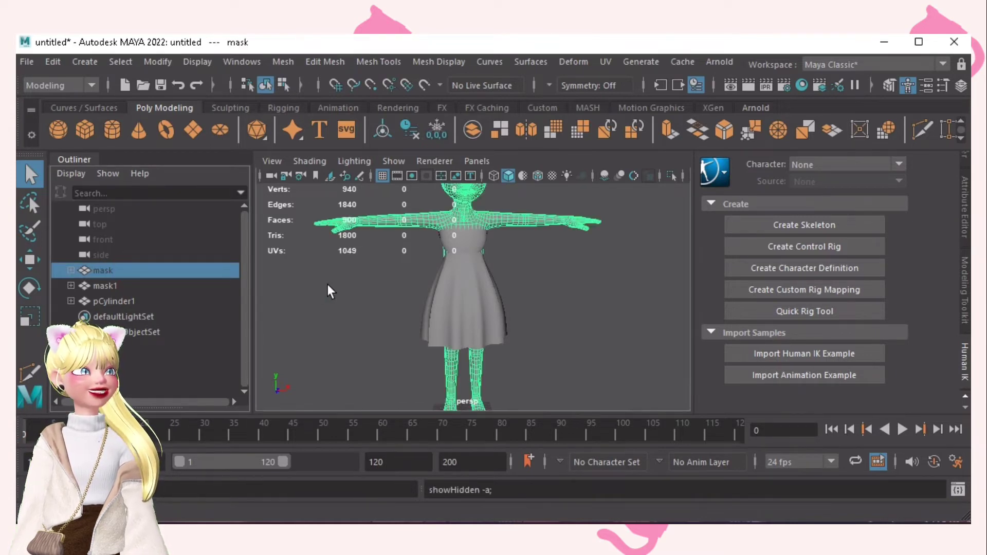
click(545, 269)
alt+right_drag(512, 288, 542, 306)
alt+drag(543, 306, 533, 299)
mouse_move(495, 326)
alt+mouse_down()
mouse_move(502, 222)
mouse_move(492, 310)
alt+mouse_up()
Step: Select the skirt's lower three rows of vertices and turn on soft selection with an adjusted falloff for scaling
click(502, 322)
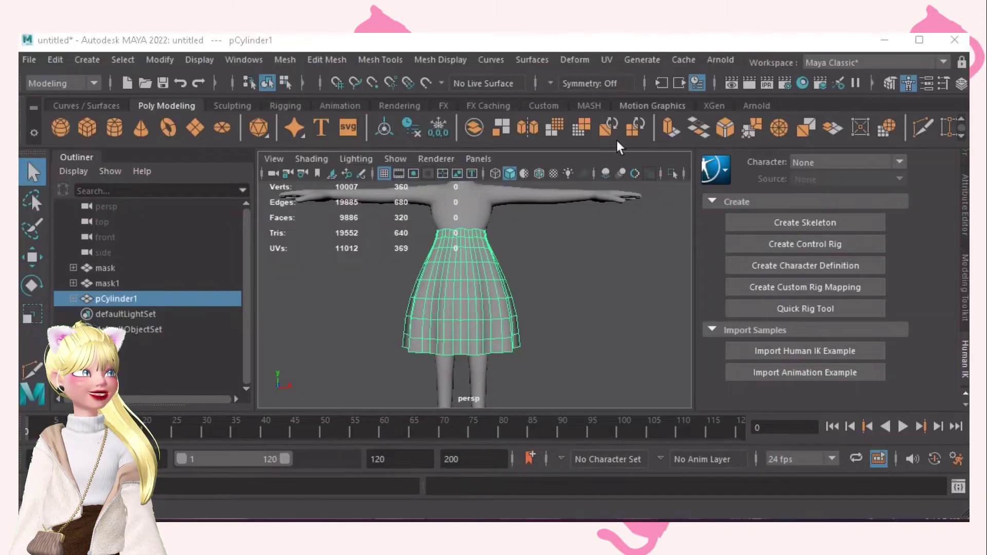
alt+right_drag(424, 302, 473, 309)
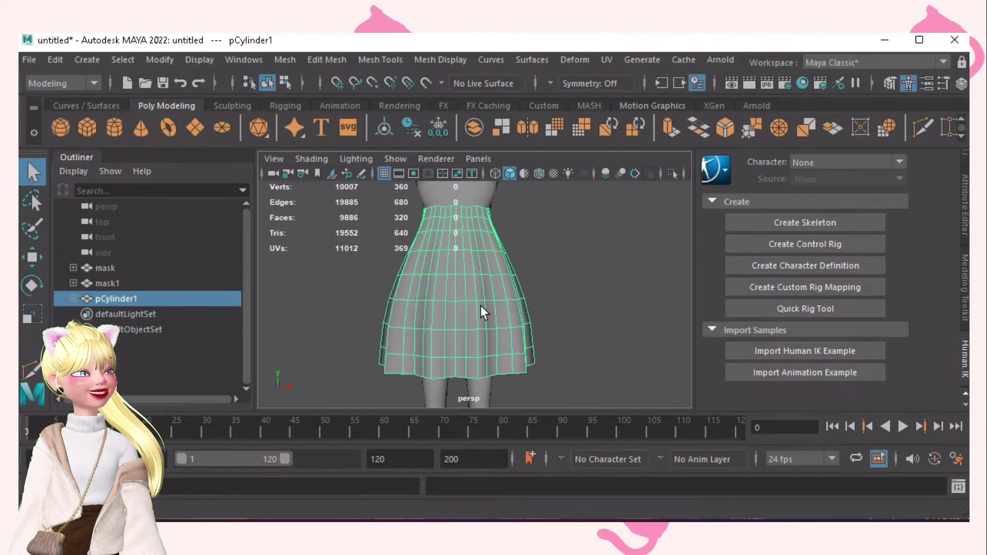
key(F9)
click(454, 331)
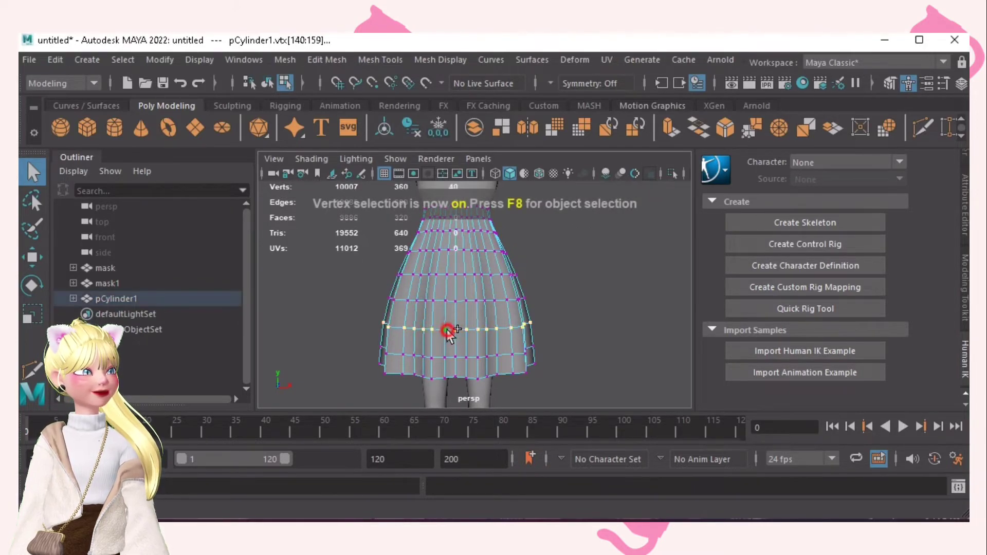
drag(352, 391, 599, 334)
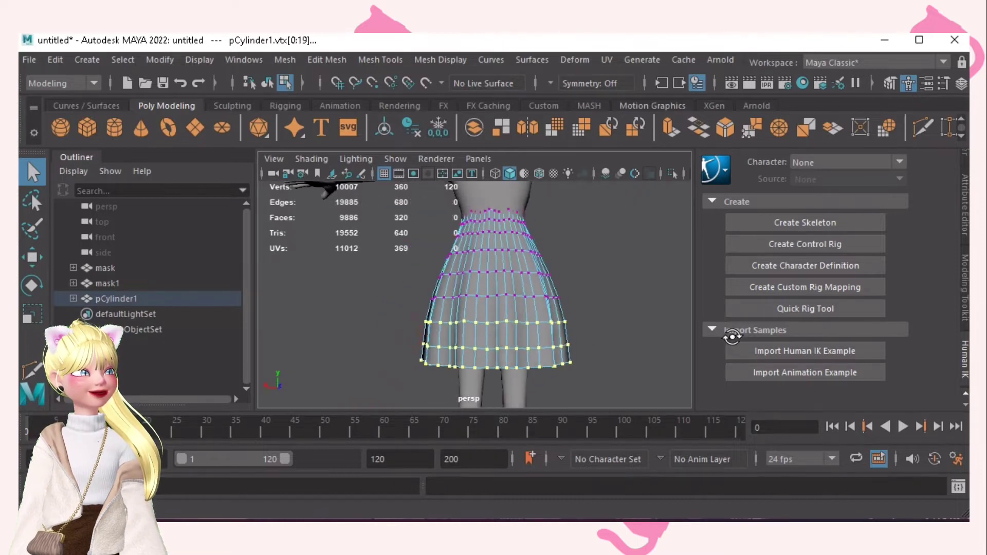
key(b)
drag(433, 331, 516, 354)
key(r)
Step: Select the lower four rows of skirt vertices and scale them inward with soft selection to narrow the skirt
scroll(489, 353, down, 3)
drag(342, 366, 609, 289)
drag(471, 329, 462, 325)
mouse_move(536, 326)
alt+right_down()
mouse_move(421, 322)
mouse_move(548, 338)
alt+right_up()
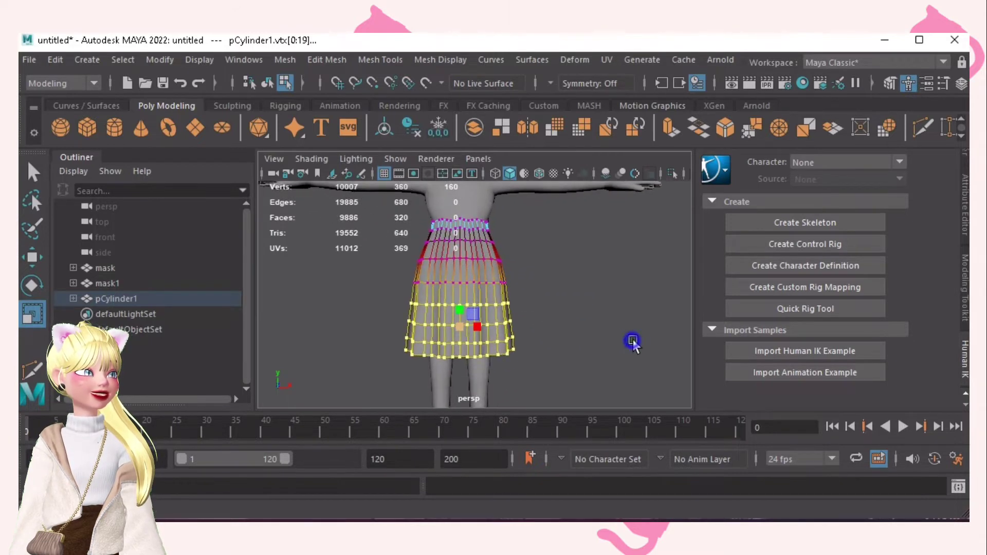
Step: Select the fourth row of vertices below the skirt's waist edge and scale it with soft selection
scroll(517, 328, up, 5)
click(438, 282)
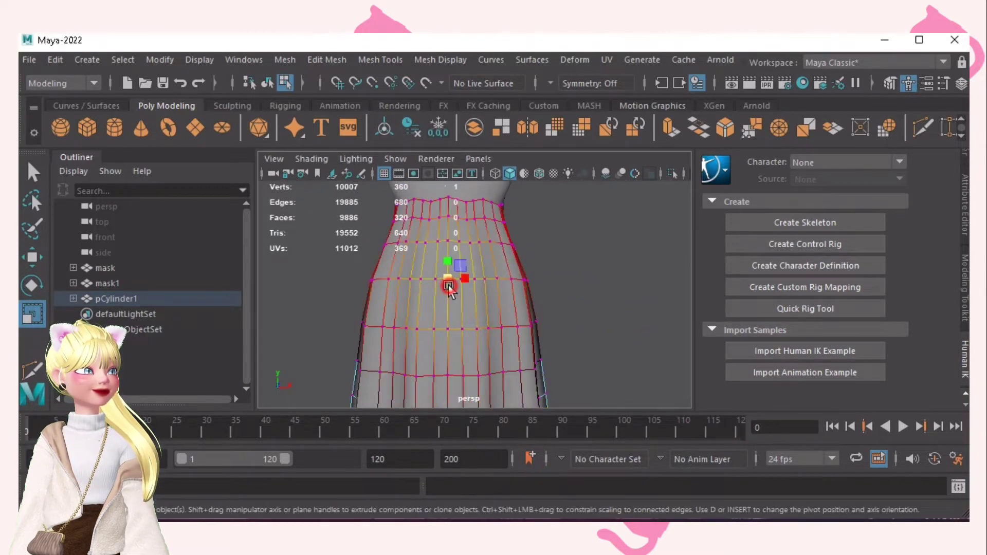
key(q)
double_click(438, 282)
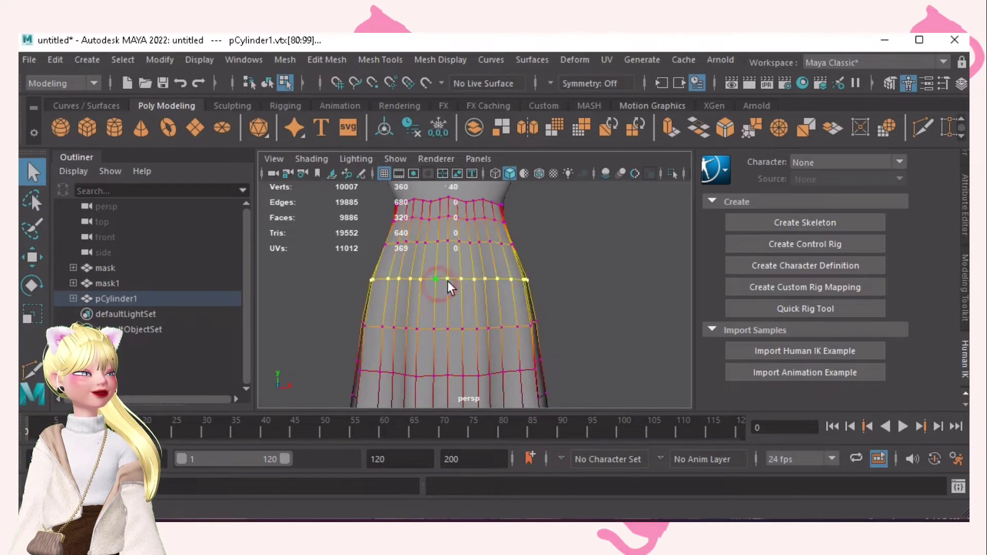
drag(489, 286, 582, 303)
key(r)
click(545, 289)
scroll(587, 281, down, 5)
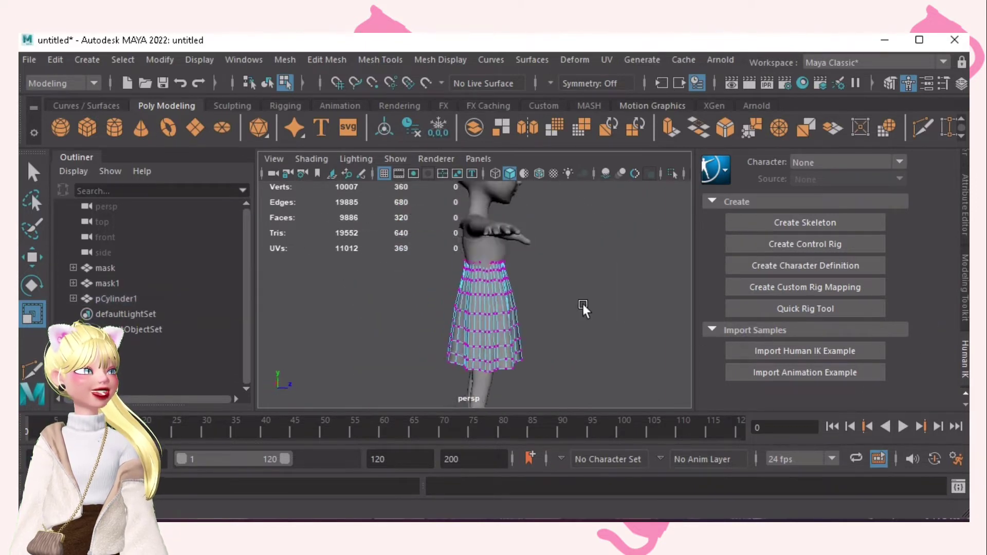
Step: Turn on Object X symmetry and move the side vertices of the skirt's waist edge with soft selection to fit the body
alt+right_drag(481, 287, 645, 318)
click(550, 83)
click(568, 99)
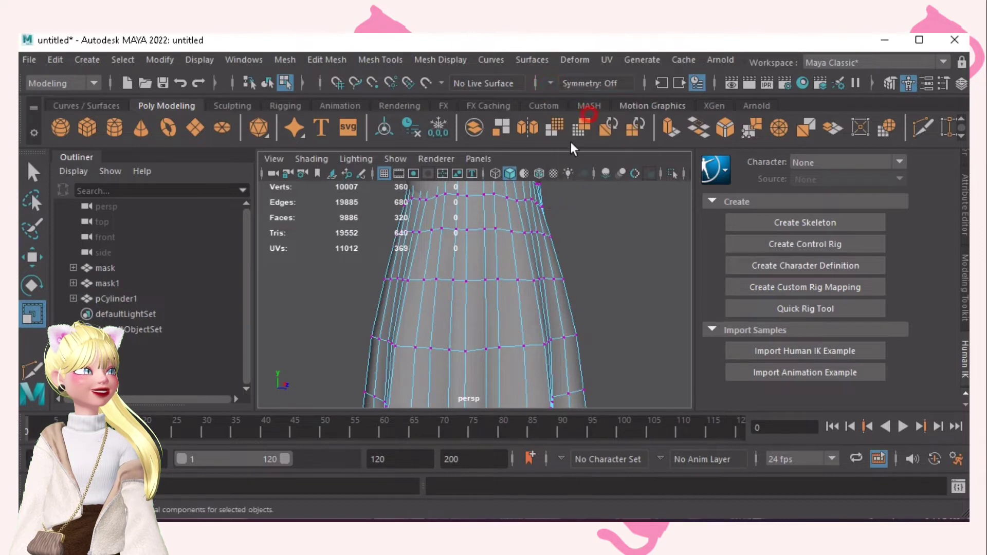
alt+middle_drag(477, 233, 479, 299)
alt+drag(479, 299, 293, 264)
click(495, 276)
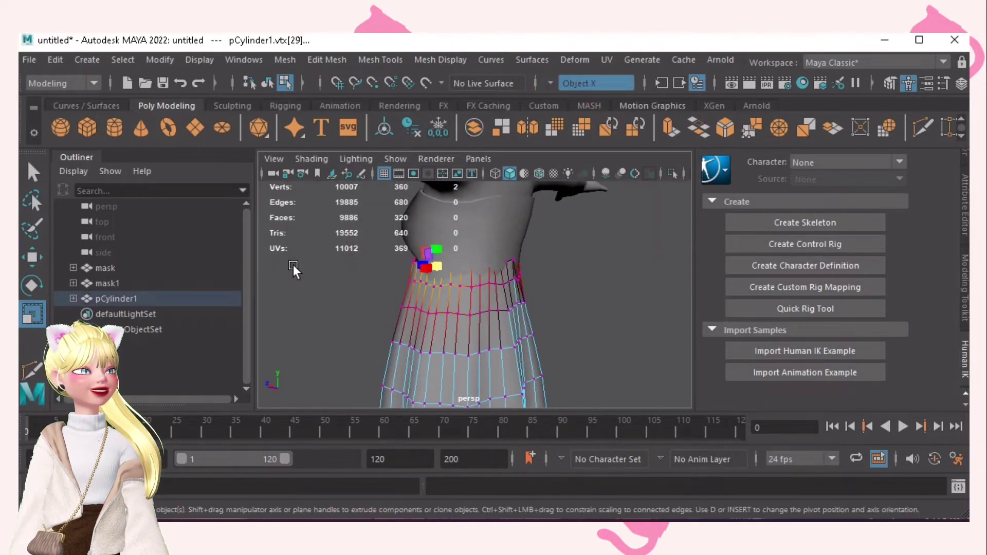
key(w)
alt+drag(420, 284, 412, 278)
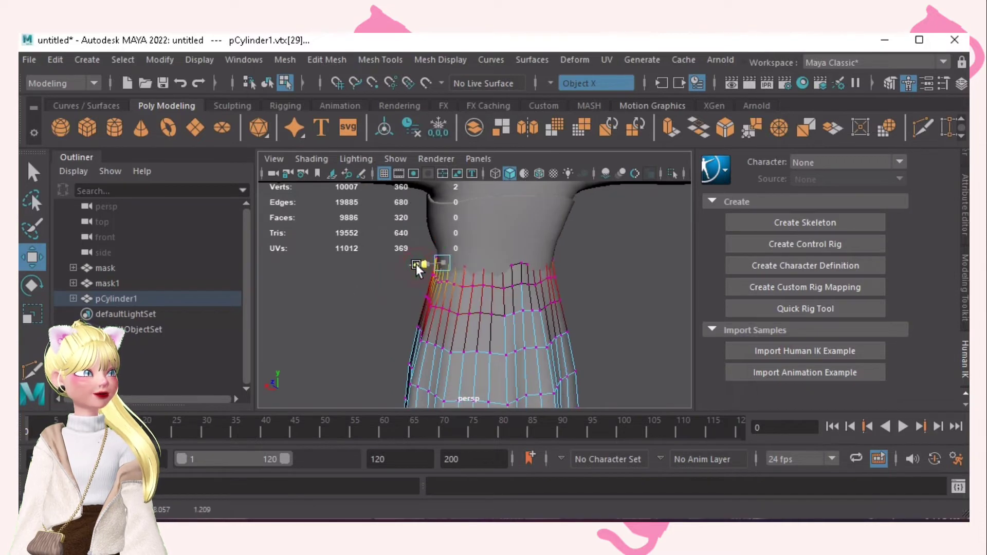
Step: Adjust the waist-edge vertices at the back of the skirt against the body and clear the selection
click(490, 271)
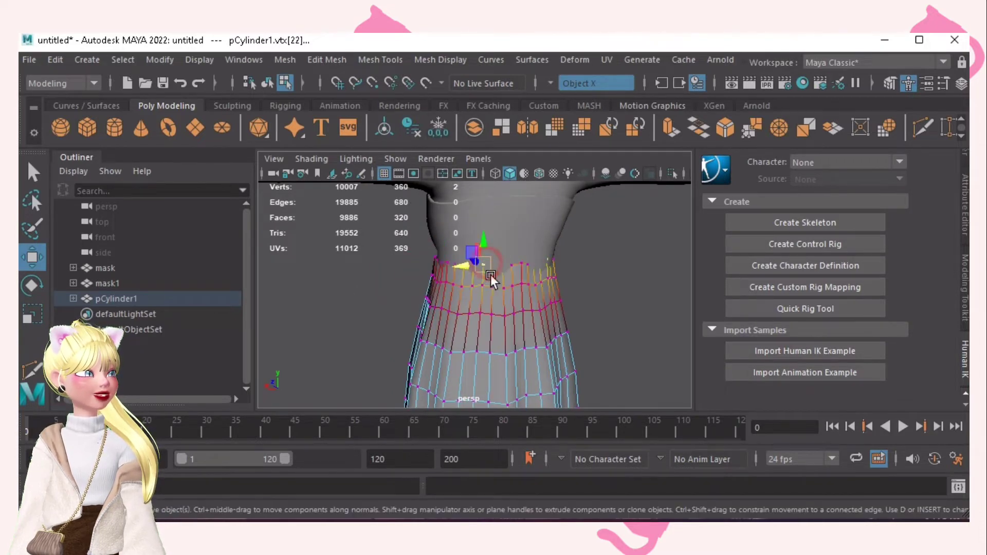
alt+drag(491, 274, 604, 215)
alt+drag(390, 289, 519, 285)
click(583, 282)
alt+right_drag(559, 302, 469, 305)
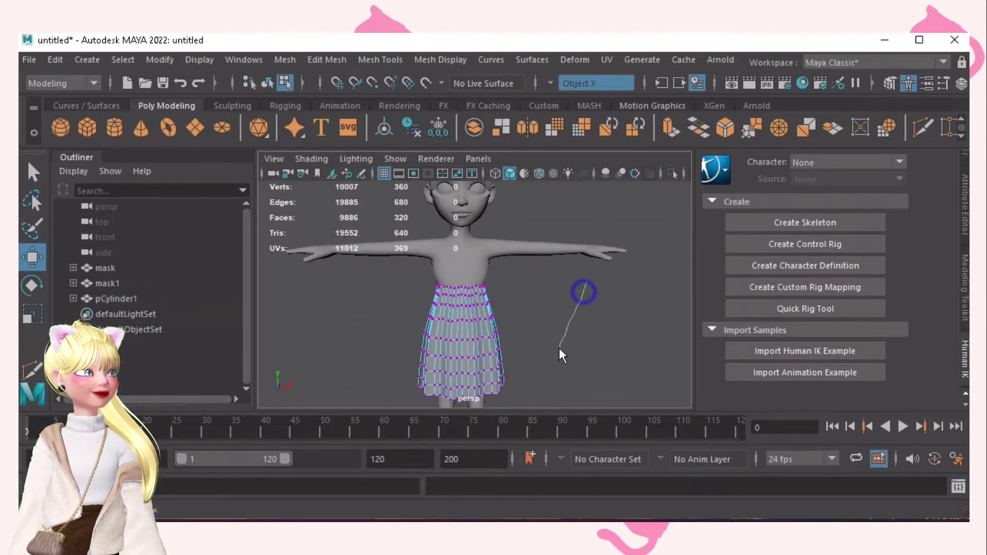
Step: Return to object mode and inspect the fitted skirt from several sides
right_drag(559, 348, 606, 326)
key(q)
alt+drag(471, 319, 421, 325)
alt+middle_drag(524, 363, 518, 303)
alt+drag(518, 301, 559, 317)
alt+middle_drag(534, 234, 533, 319)
alt+right_drag(534, 319, 509, 310)
mouse_move(509, 310)
alt+mouse_down()
mouse_move(760, 308)
mouse_move(514, 308)
alt+mouse_up()
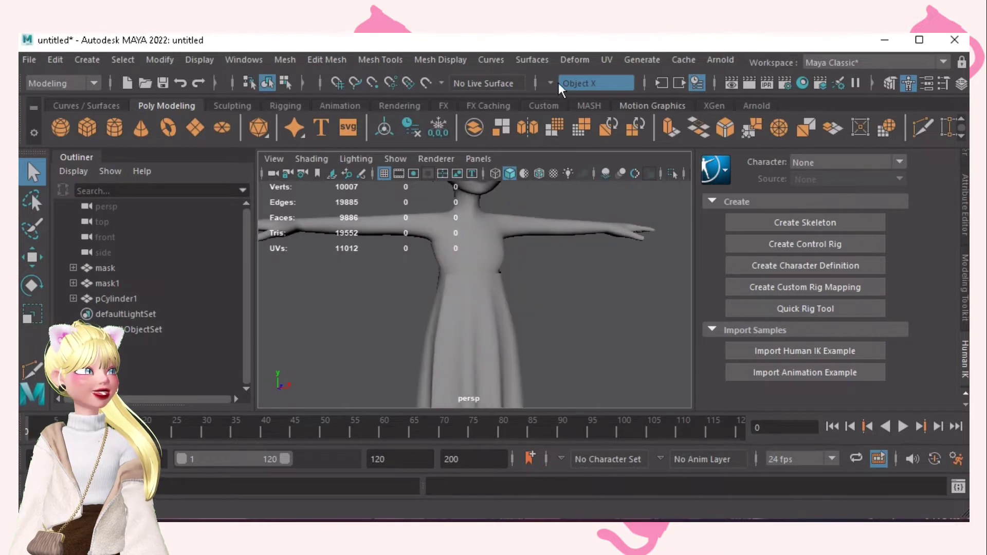
Step: Turn symmetry off and check the outfit from the front
click(558, 83)
click(578, 104)
click(552, 83)
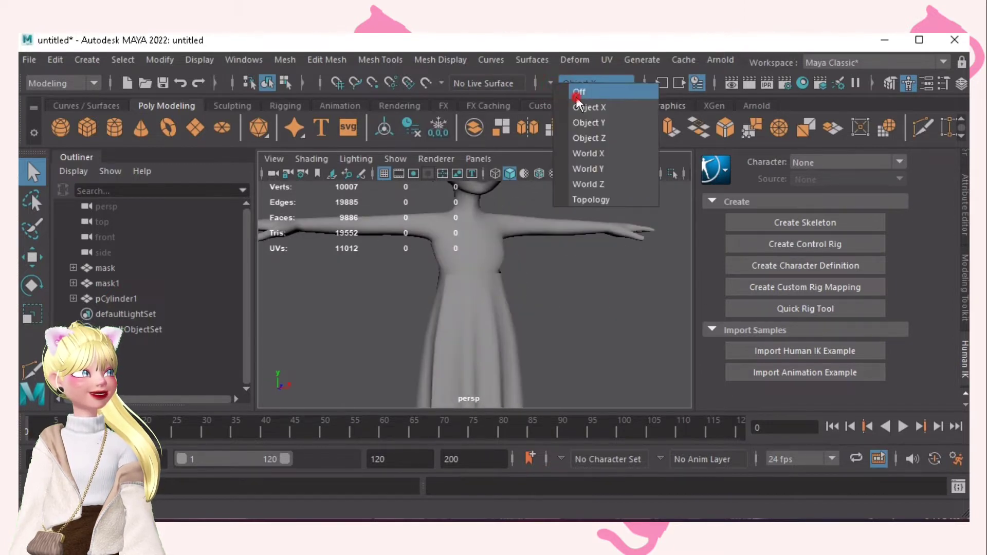
click(577, 96)
alt+drag(566, 227, 529, 232)
alt+right_drag(556, 240, 444, 253)
alt+drag(485, 264, 489, 262)
Step: Switch the skirt to edge selection with Object X symmetry turned on
click(478, 306)
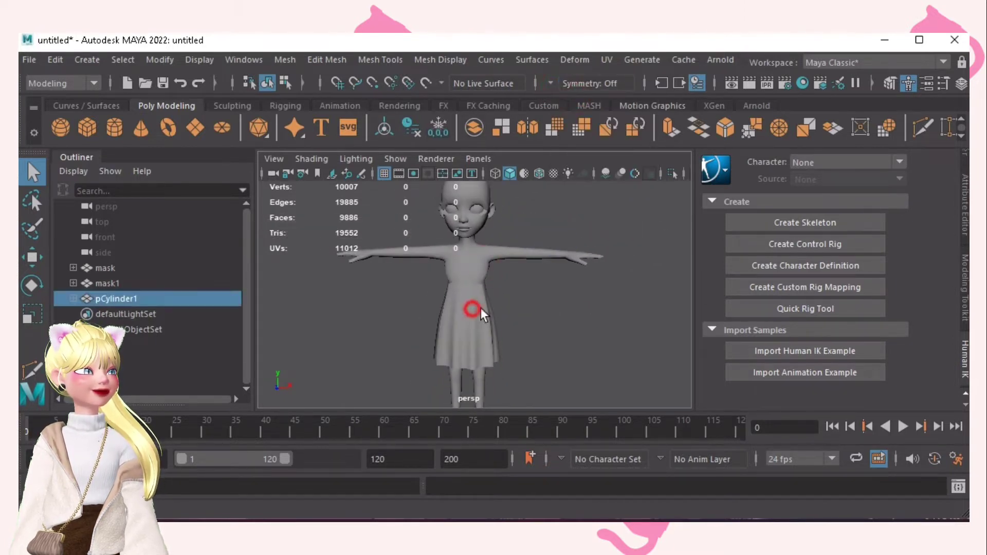
key(f)
key(F10)
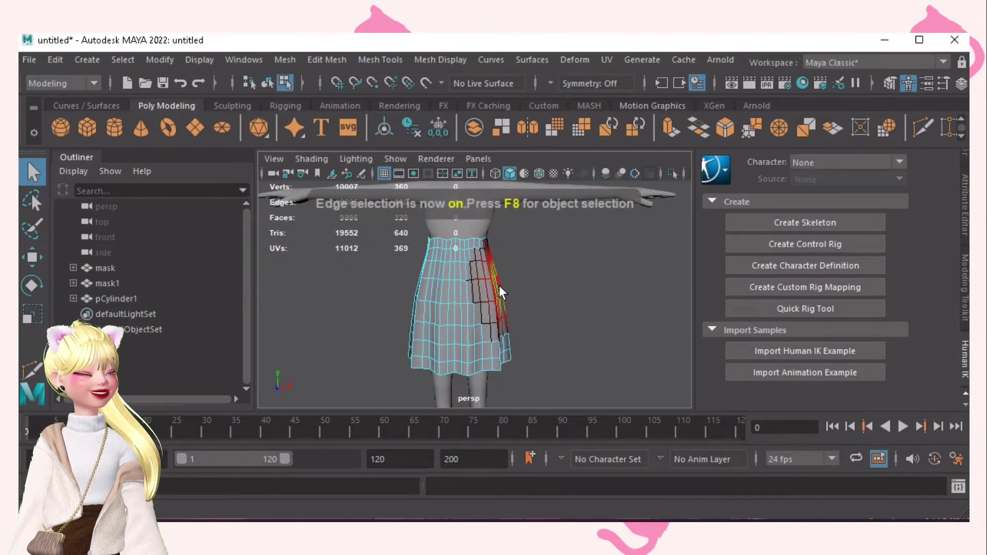
scroll(481, 301, up, 4)
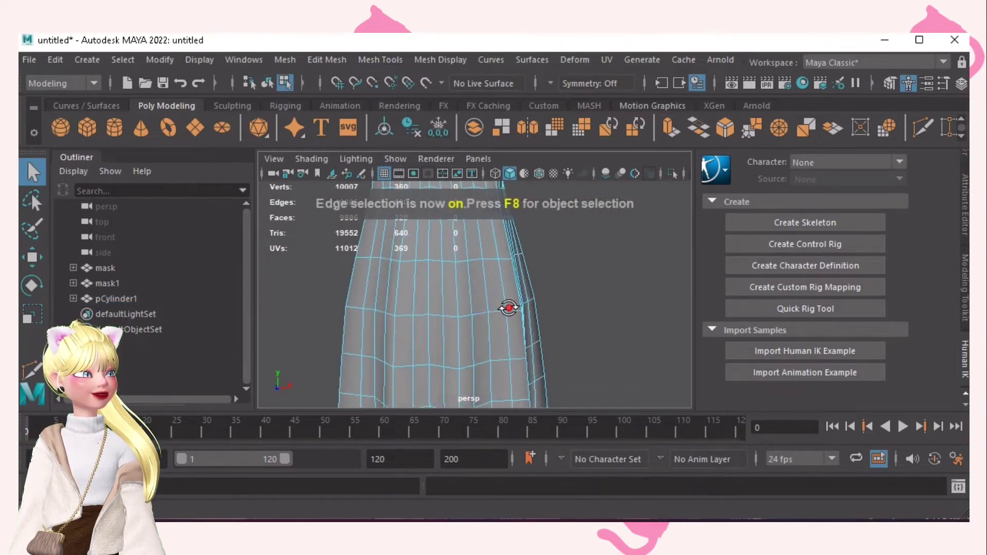
alt+drag(508, 309, 528, 346)
click(551, 83)
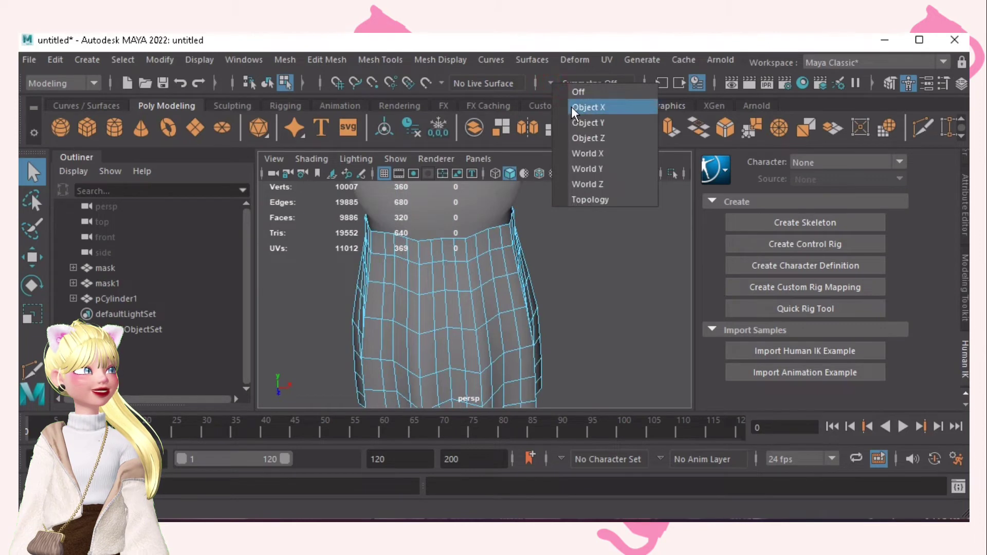
click(572, 106)
Step: Select the vertical edge loops along the fold ridges all around the skirt
alt+drag(519, 304, 452, 281)
double_click(457, 371)
shift+double_click(457, 278)
alt+drag(524, 278, 464, 264)
shift+double_click(466, 263)
alt+drag(529, 279, 474, 305)
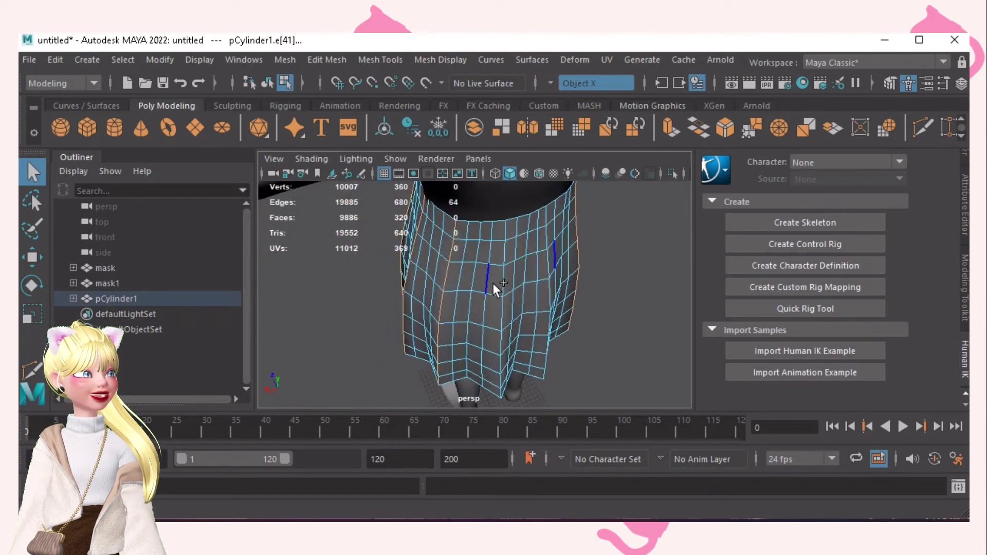
shift+double_click(501, 281)
alt+drag(558, 289, 494, 205)
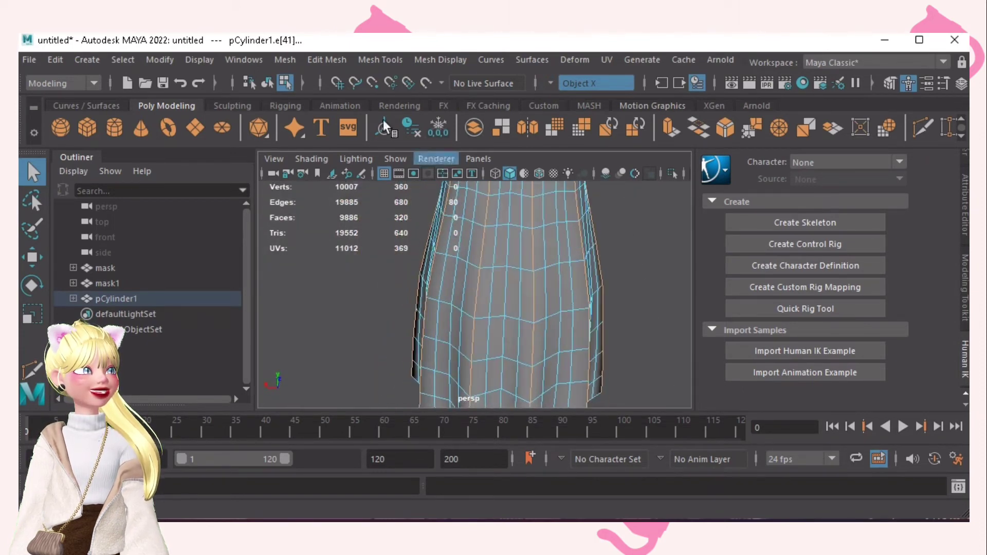
Step: Crease the selected fold edges to a value of about 5.56 with the Crease Tool and check them around the skirt
click(378, 60)
click(405, 147)
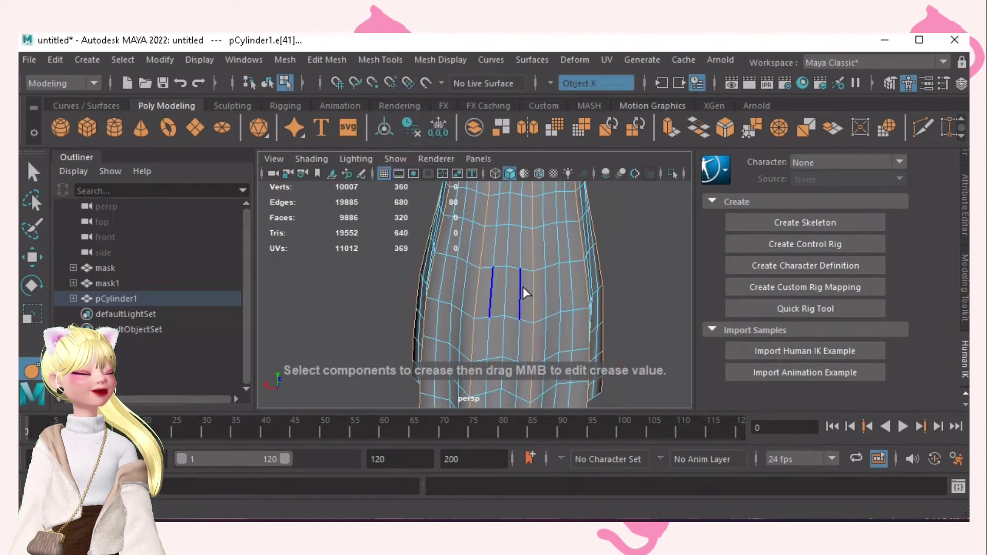
middle_drag(353, 292, 601, 301)
middle_drag(281, 316, 708, 296)
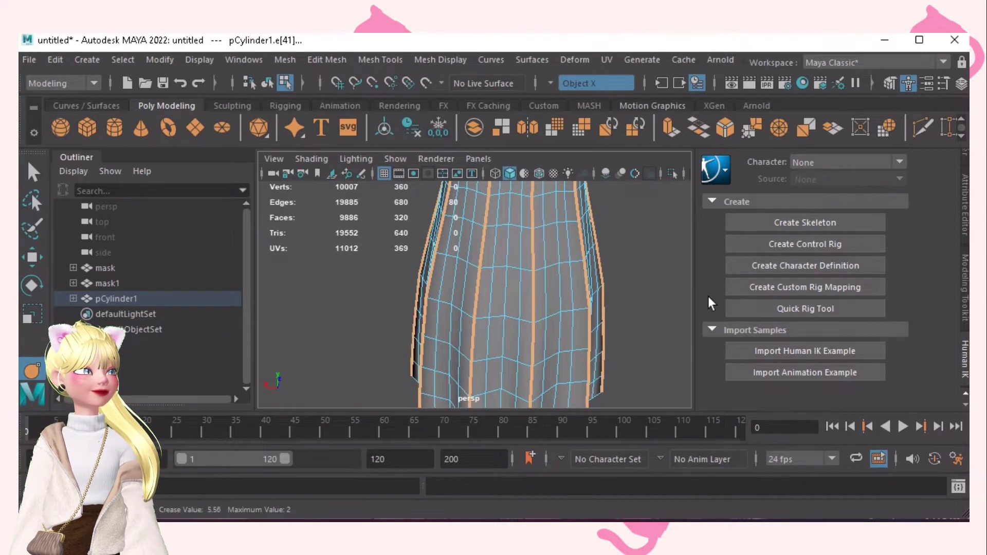
scroll(379, 309, down, 4)
alt+drag(379, 308, 558, 272)
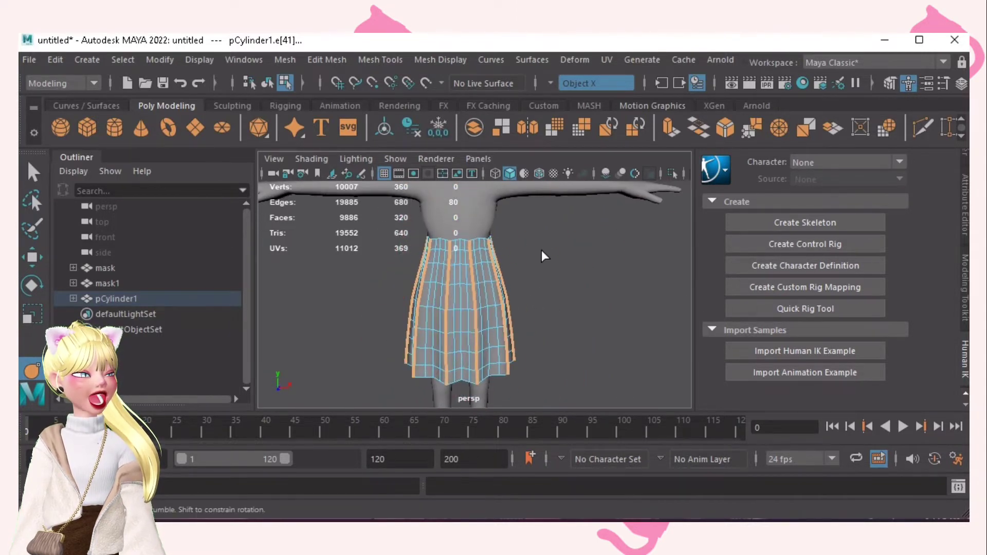
scroll(514, 299, up, 5)
scroll(528, 315, down, 2)
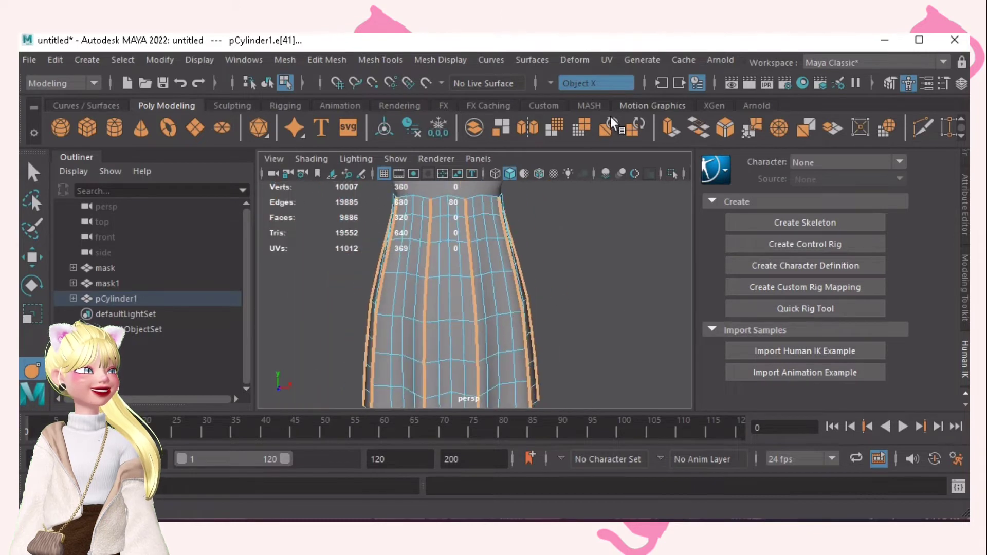
Step: Smooth all of the skirt's faces with symmetry off and check the folds in object mode
click(547, 83)
click(571, 87)
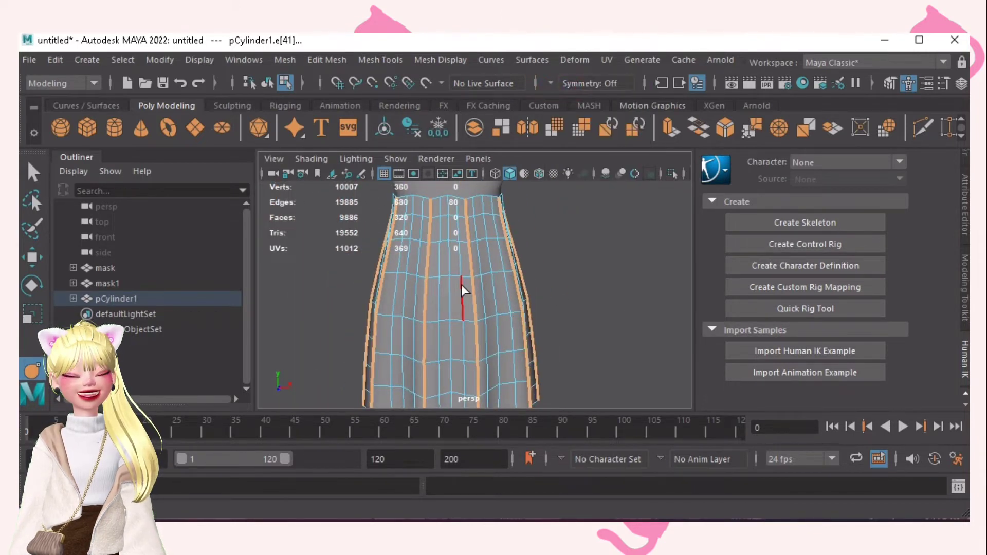
key(ctrl+F11)
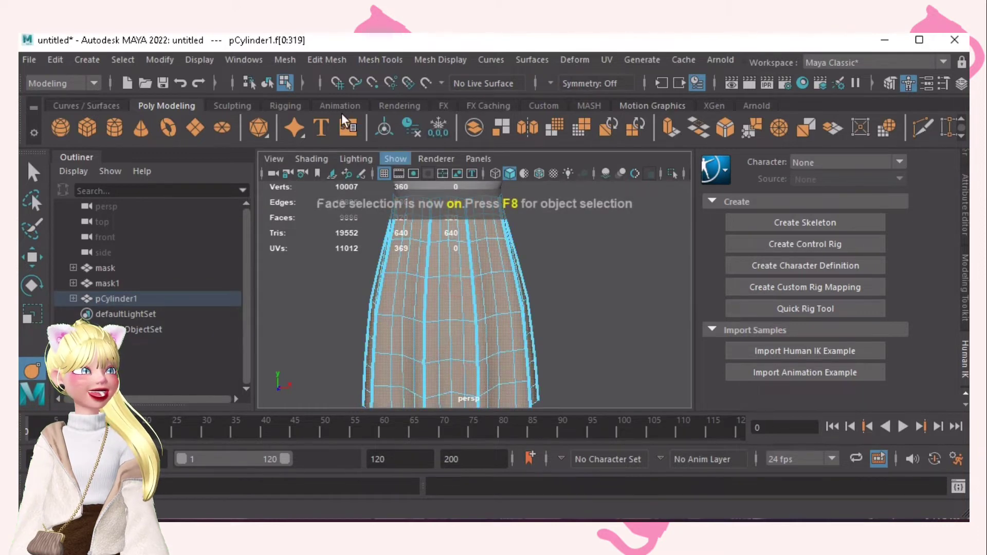
click(276, 59)
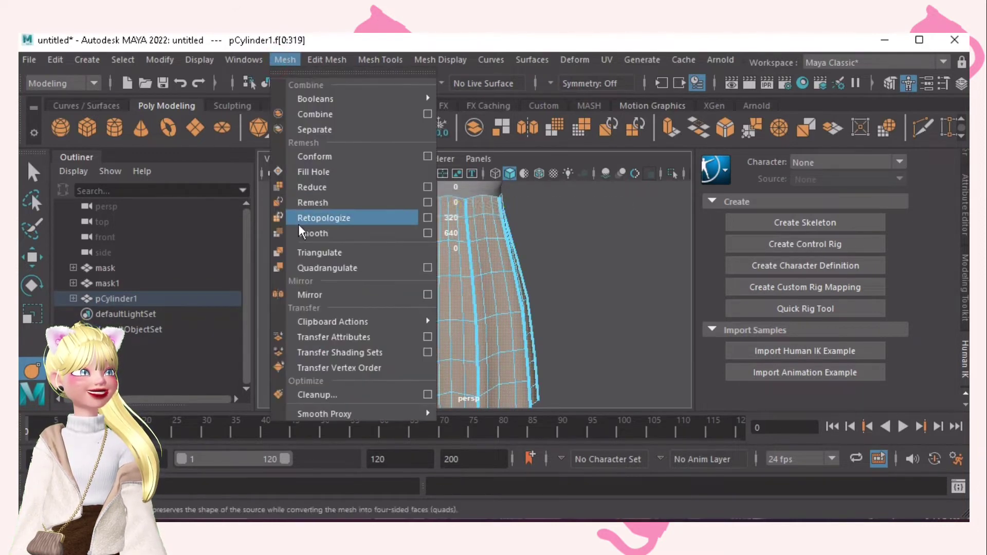
click(308, 232)
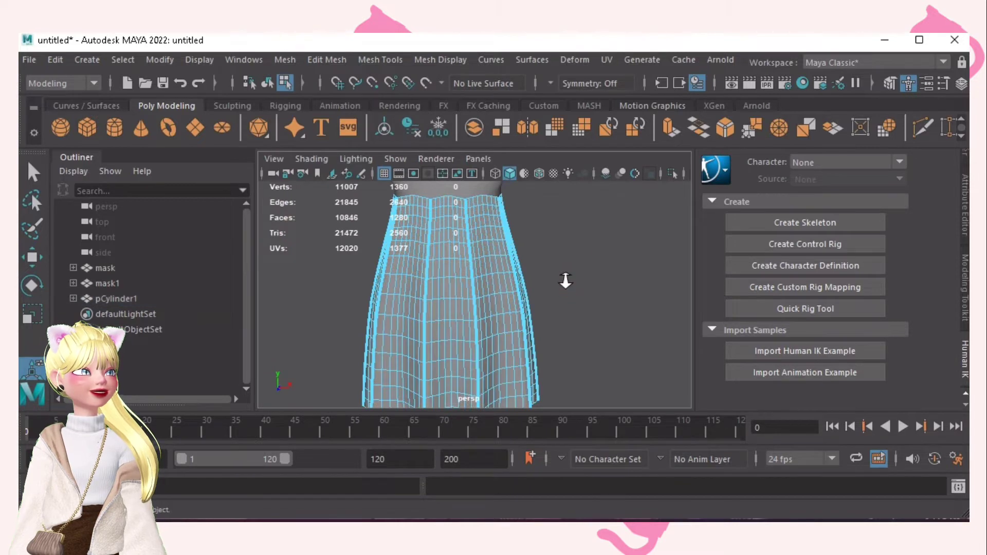
scroll(565, 281, down, 5)
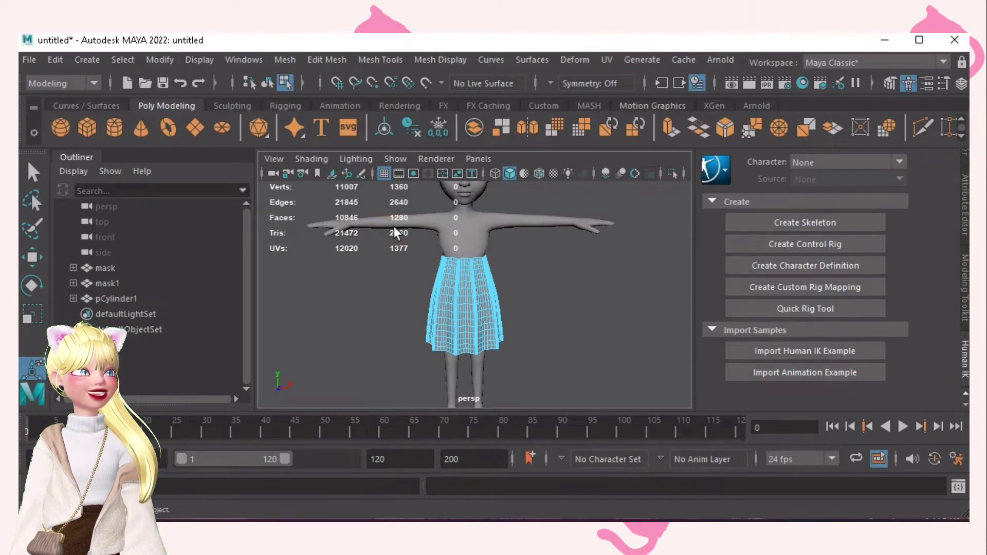
scroll(440, 311, up, 5)
mouse_move(480, 317)
alt+mouse_down()
mouse_move(475, 200)
mouse_move(473, 289)
mouse_move(489, 316)
alt+mouse_up()
mouse_move(625, 247)
right_down()
mouse_move(620, 267)
mouse_move(629, 242)
right_up()
mouse_move(541, 291)
alt+mouse_down()
mouse_move(837, 273)
mouse_move(902, 339)
mouse_move(877, 348)
mouse_move(591, 295)
mouse_move(499, 317)
mouse_move(539, 288)
alt+mouse_up()
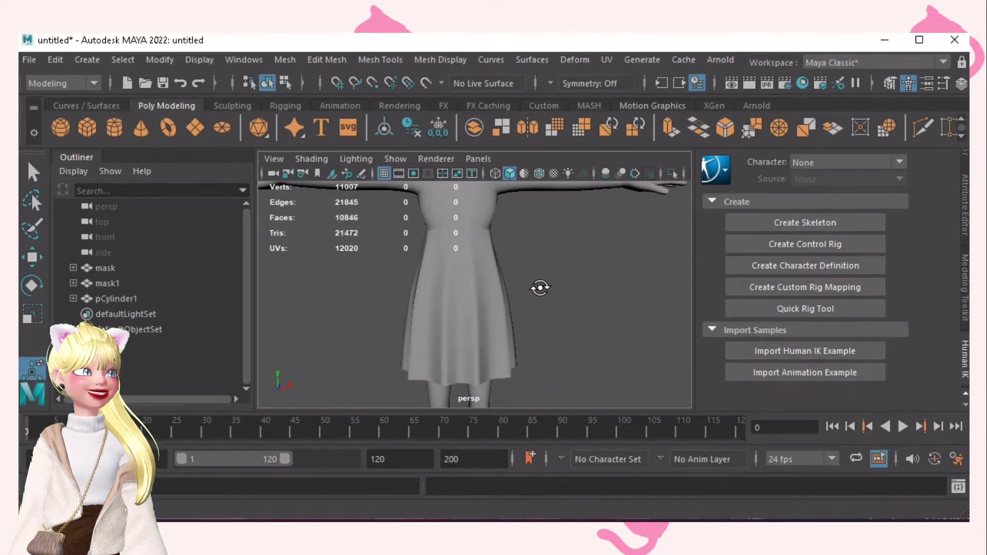
Step: Select a column of faces down to the hem in the middle of the skirt's front panel and move it along Z
click(476, 331)
alt+drag(478, 324, 501, 320)
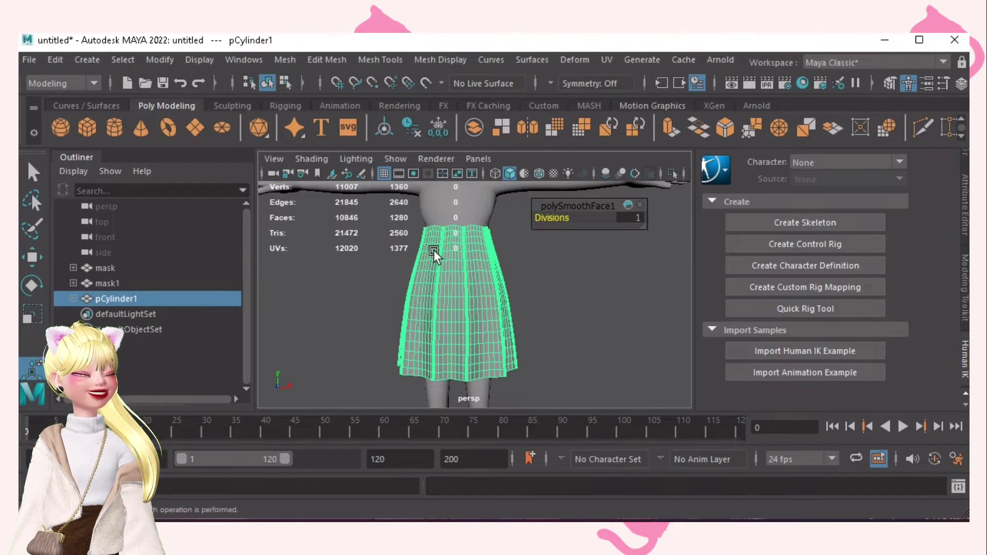
key(F11)
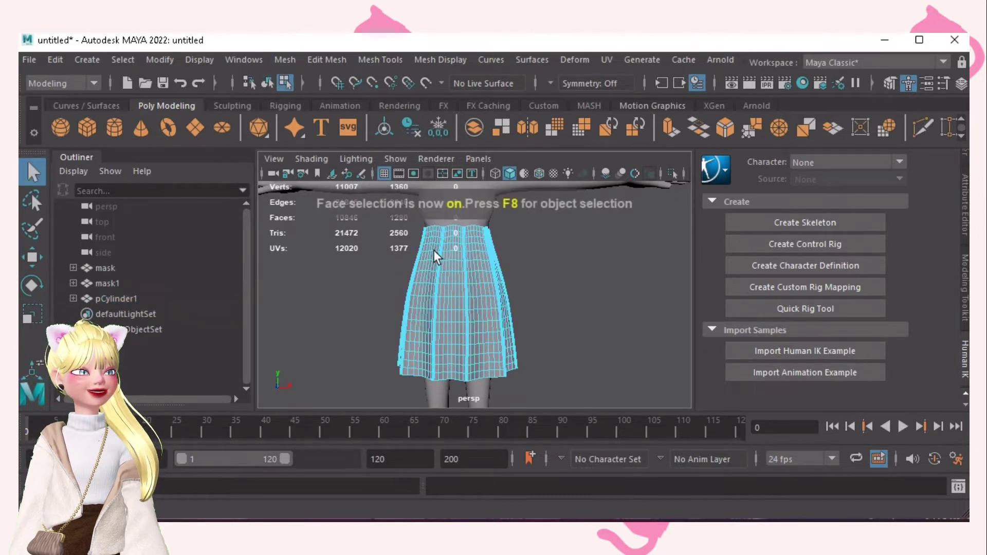
alt+middle_drag(449, 301, 448, 275)
alt+right_drag(447, 275, 487, 303)
alt+middle_drag(487, 303, 487, 318)
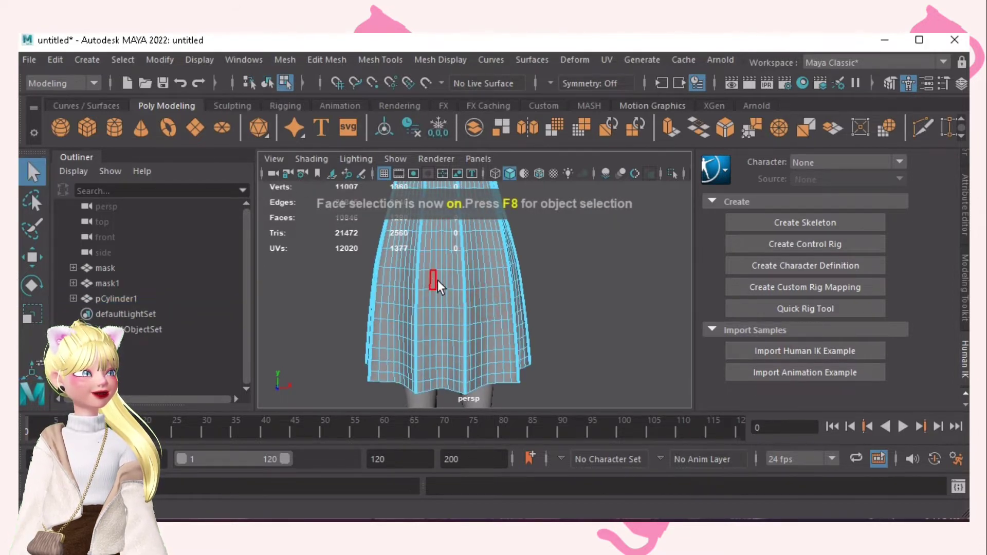
click(437, 280)
shift+double_click(440, 387)
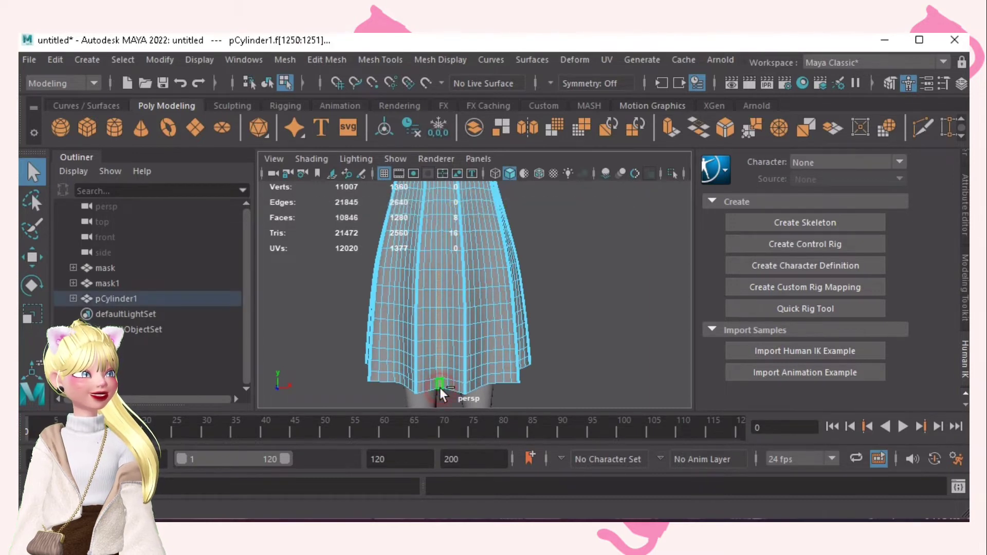
key(w)
alt+drag(445, 341, 380, 337)
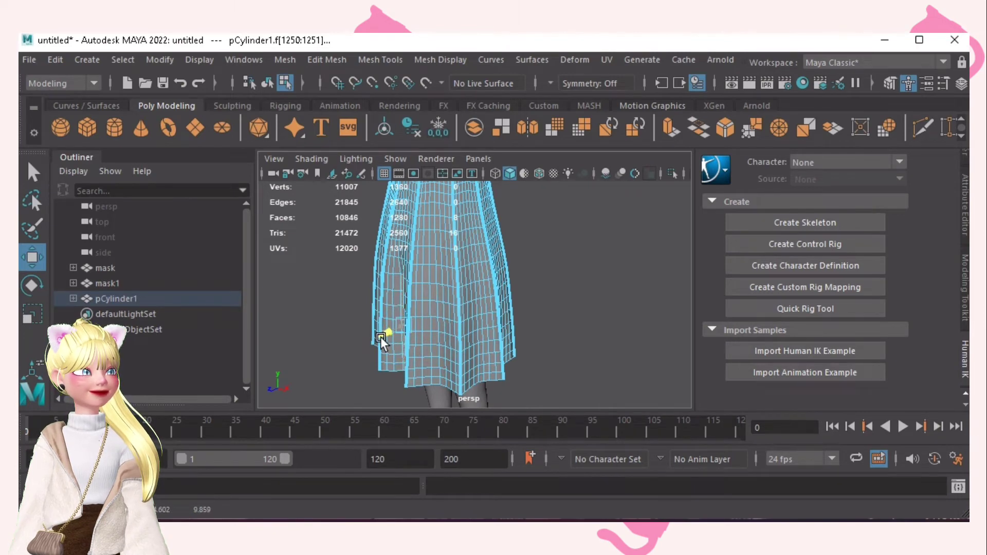
Step: Select a column of faces down to the hem in the neighbouring side panel and move it along X
click(431, 258)
shift+double_click(434, 377)
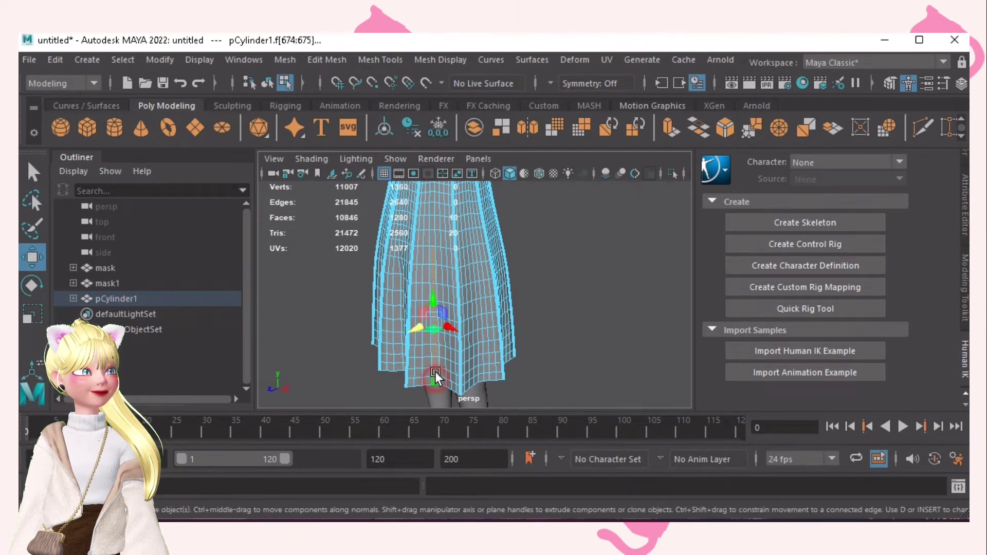
alt+drag(435, 372, 452, 346)
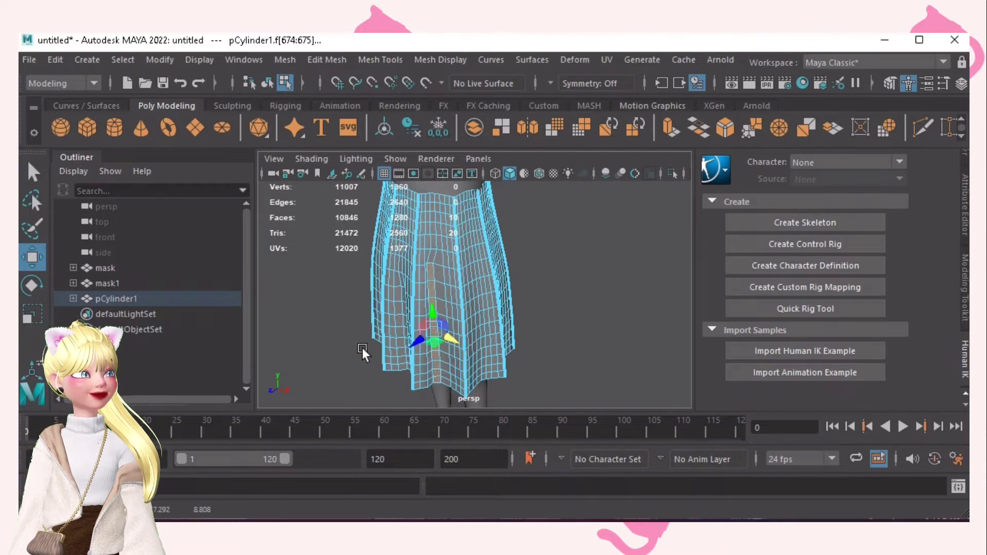
Step: Select two columns of faces down to the hem on the skirt's front, one after the other, and move each to shape the folds
alt+drag(362, 348, 448, 301)
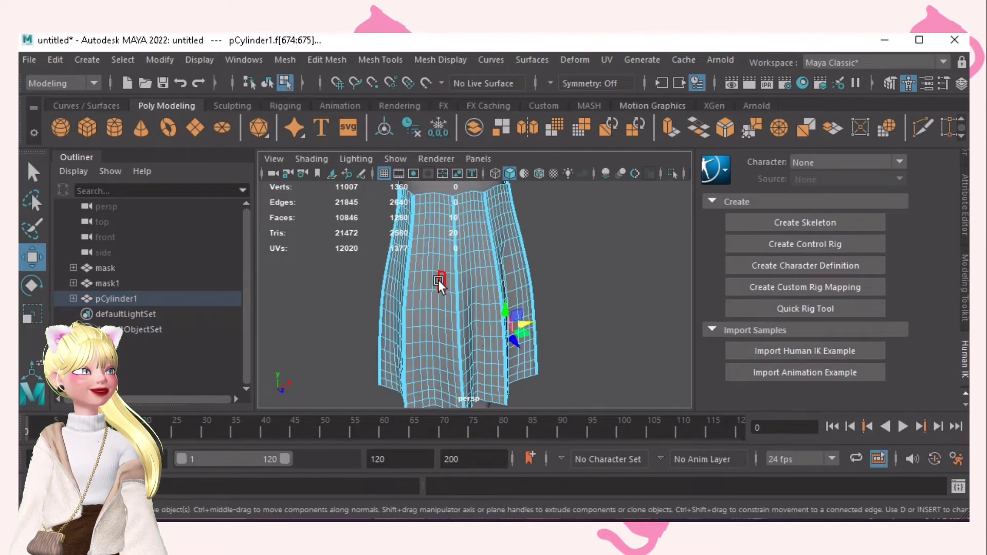
click(438, 277)
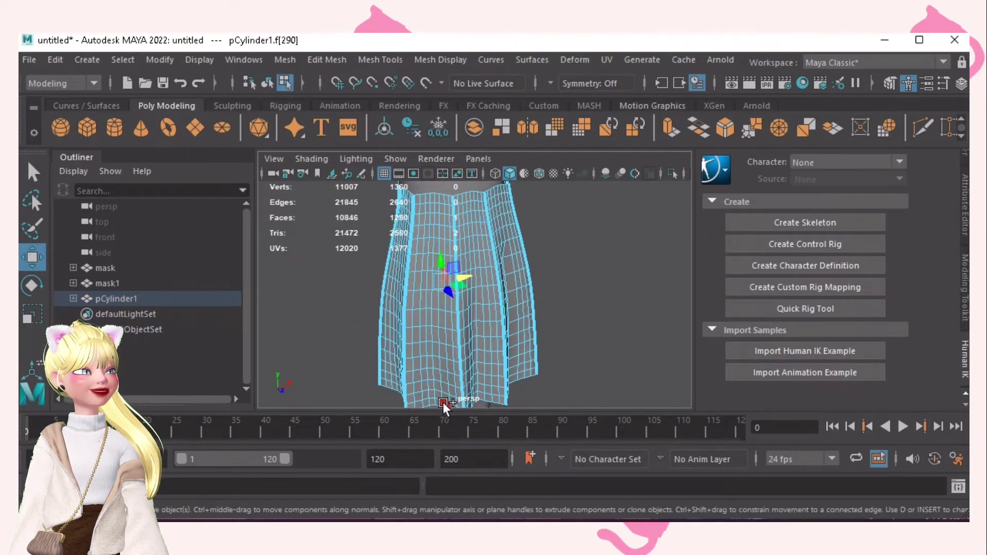
shift+double_click(443, 402)
drag(467, 343, 411, 299)
click(408, 278)
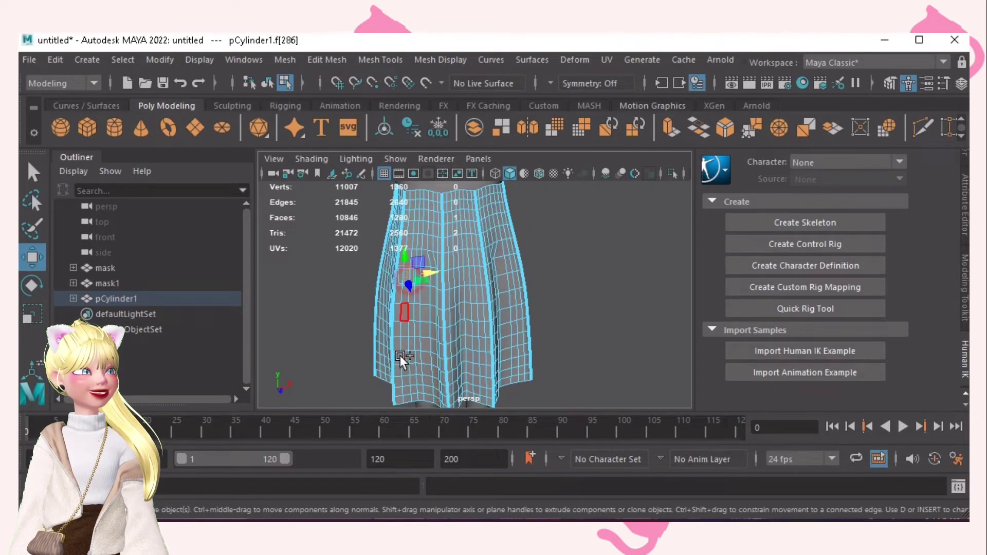
shift+double_click(406, 393)
alt+drag(414, 381, 455, 375)
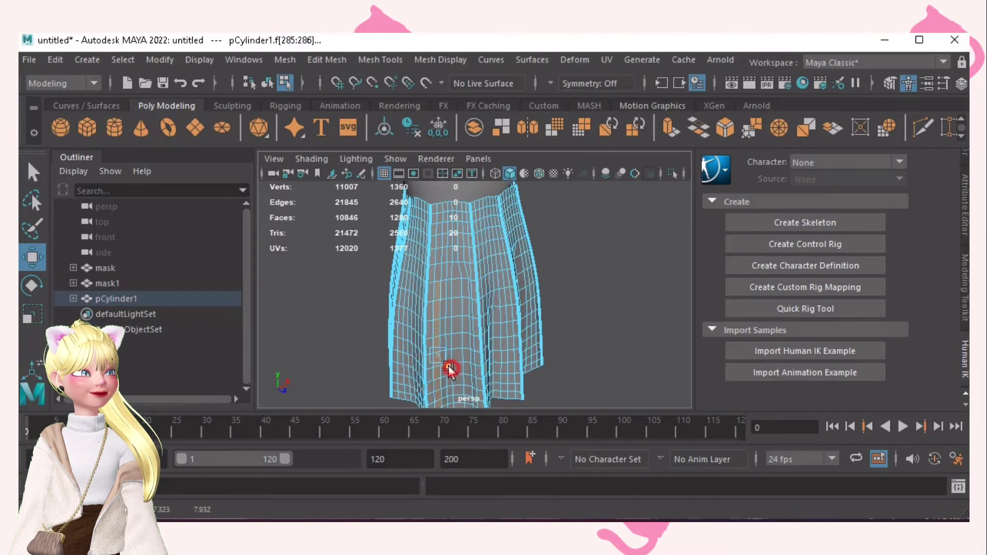
alt+drag(523, 361, 437, 319)
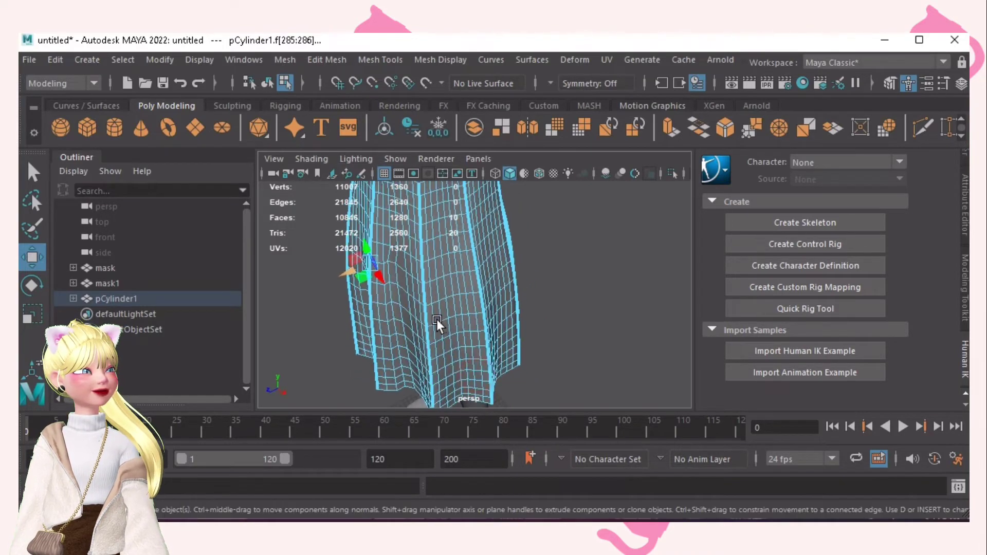
Step: Select two neighbouring columns of faces down to the hem in the skirt's side panel in turn and move them to form its fold
click(438, 265)
shift+double_click(452, 403)
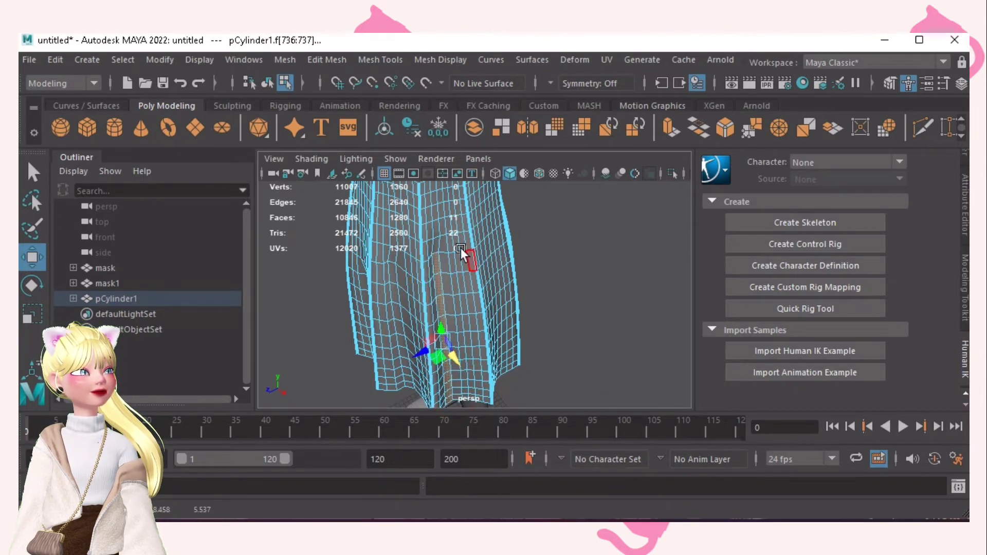
click(455, 227)
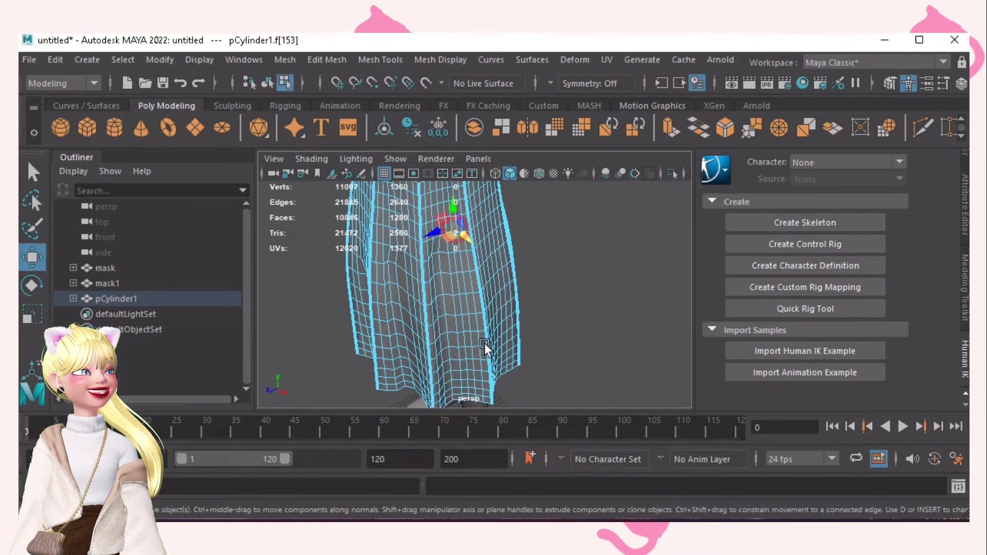
shift+double_click(472, 400)
alt+drag(456, 364, 432, 342)
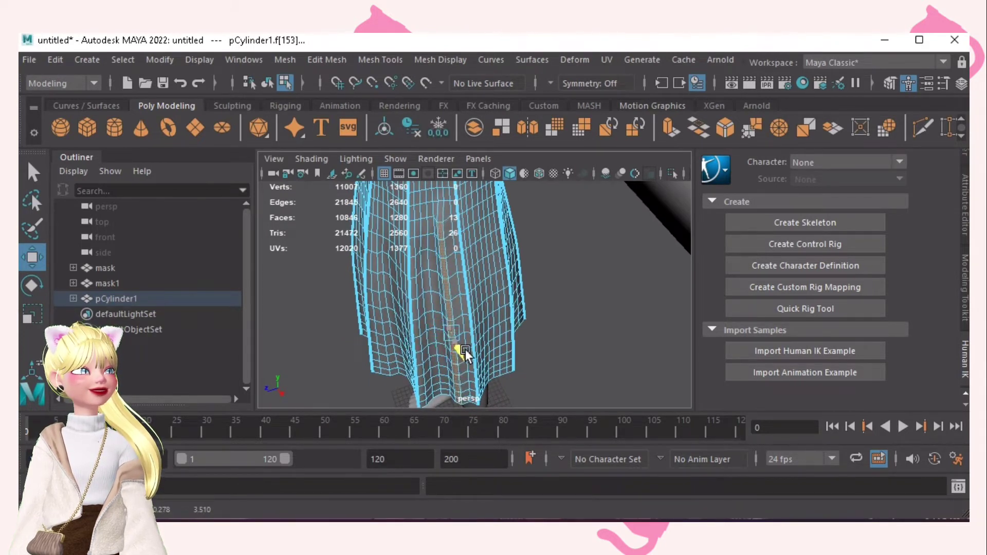
Step: Select a long column of faces down to the hem in the next panel towards the back and move it to add a fold
alt+drag(464, 349, 432, 295)
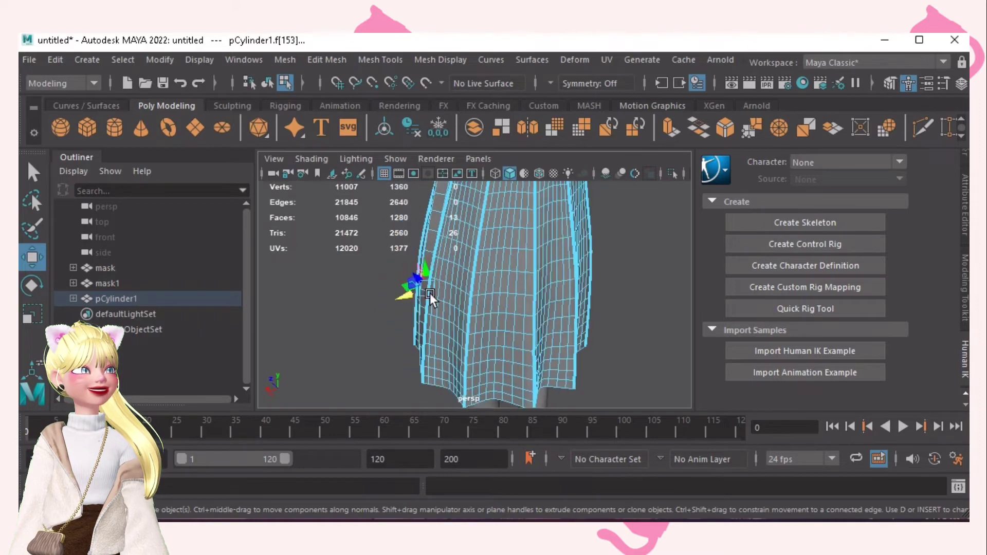
alt+middle_drag(432, 295, 451, 307)
drag(419, 322, 426, 312)
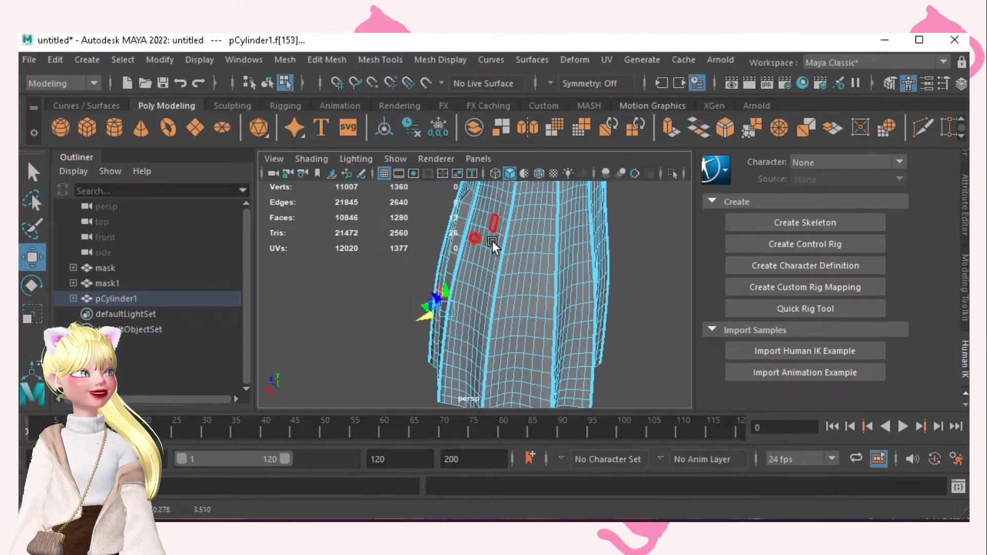
alt+drag(492, 242, 552, 235)
click(508, 228)
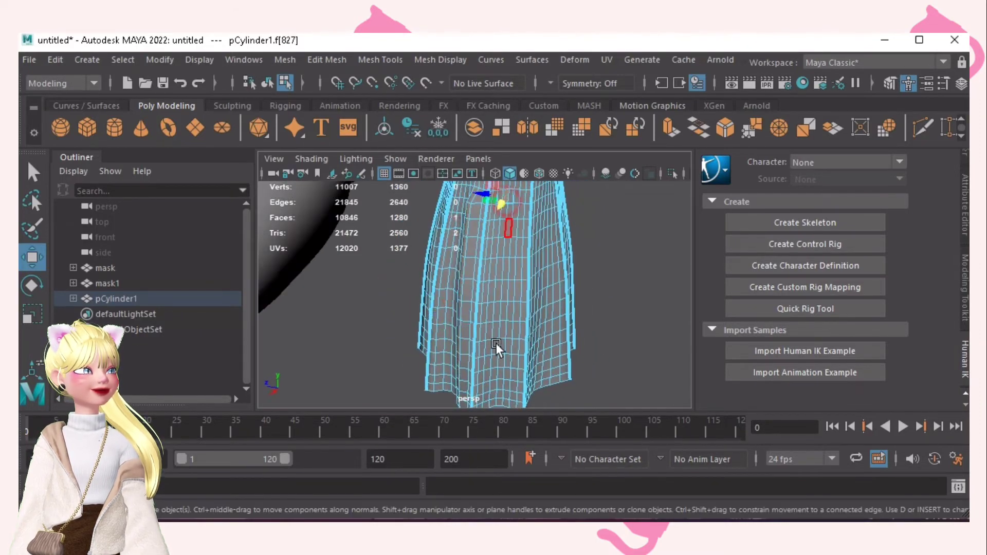
double_click(492, 400)
alt+drag(500, 350, 470, 334)
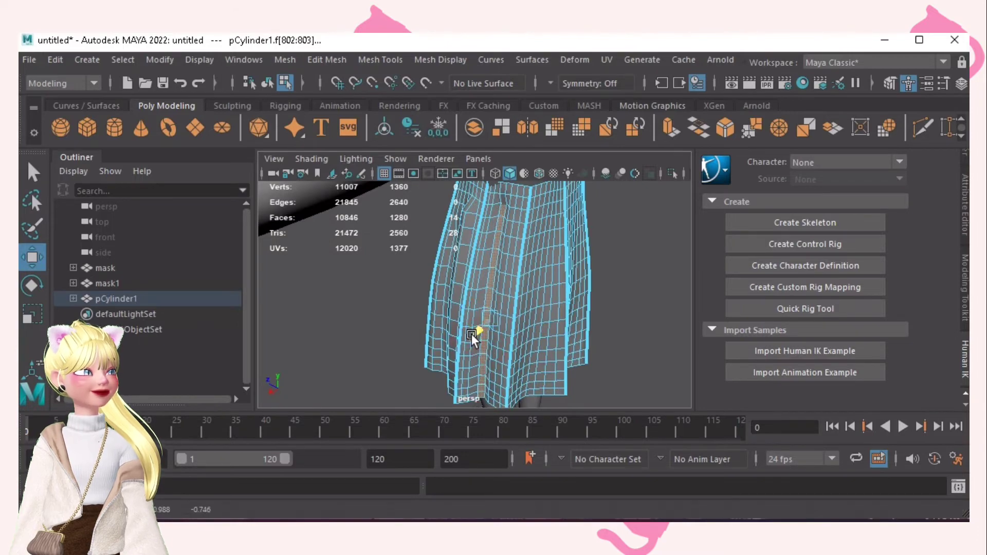
Step: Select the column of faces beside the crease in the first back panel, from near the waist to the hem, and move it
alt+drag(533, 345, 469, 356)
click(507, 253)
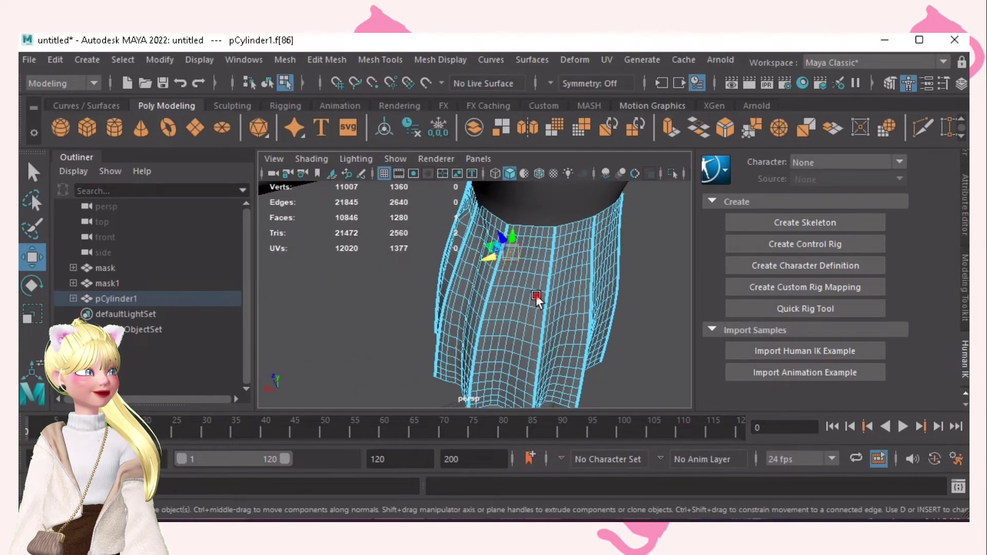
alt+drag(558, 286, 507, 298)
shift+double_click(472, 397)
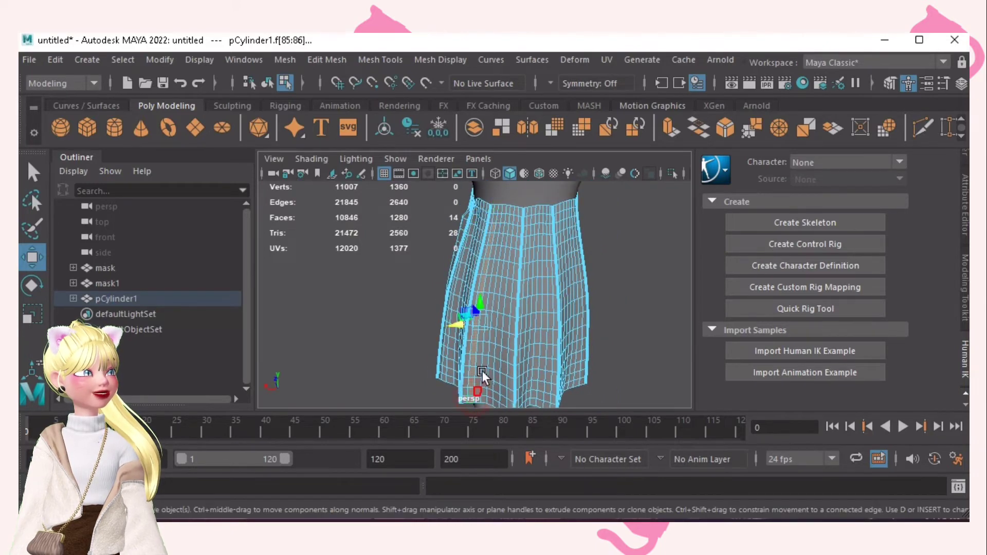
alt+drag(482, 371, 497, 369)
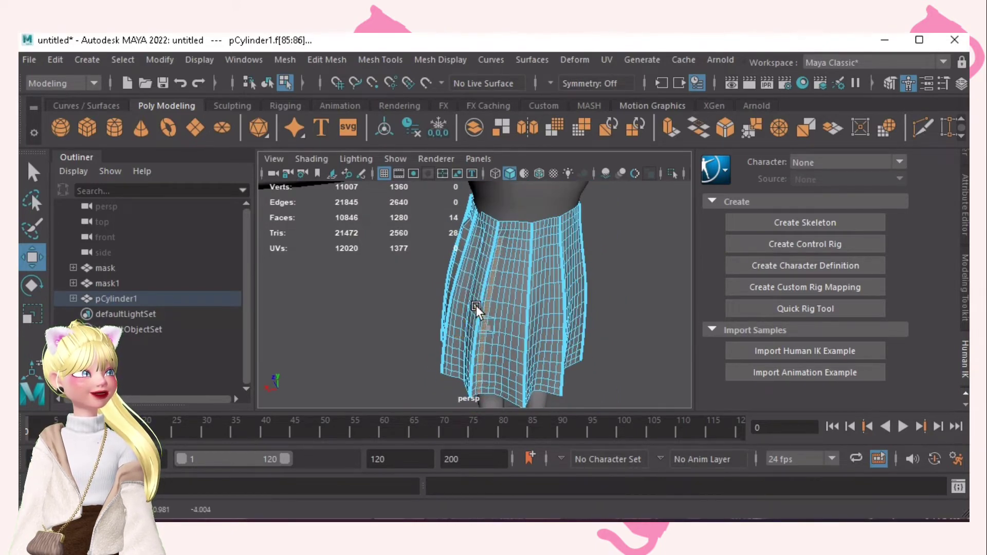
Step: Select a single column of faces on the other side of the same back panel down to the hem and move it
alt+drag(476, 305, 530, 340)
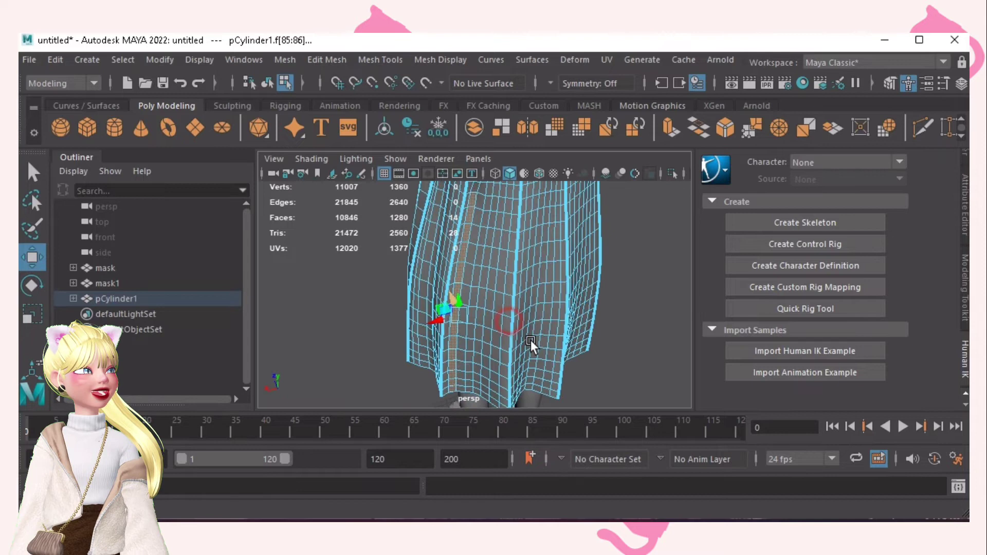
click(500, 207)
shift+click(485, 337)
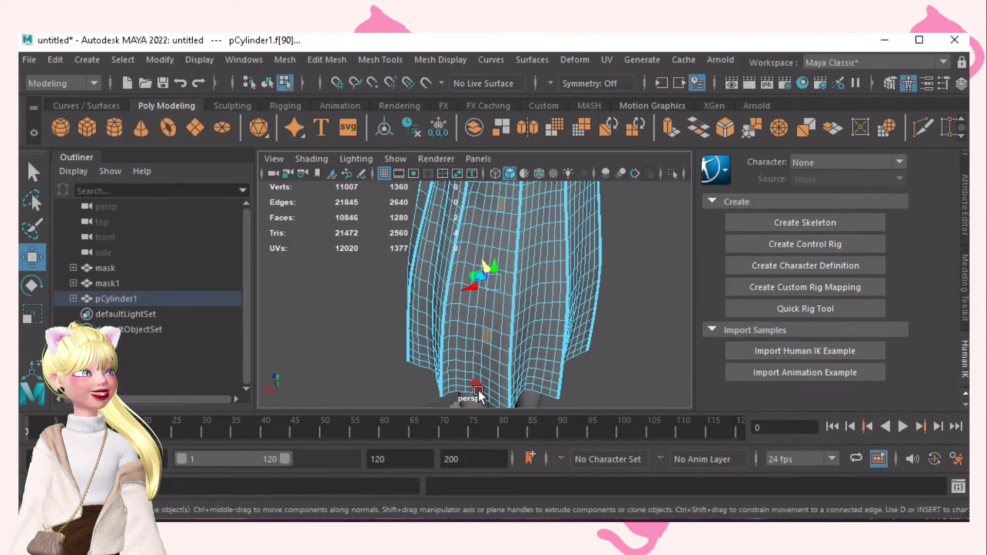
click(483, 393)
shift+double_click(494, 242)
alt+drag(537, 293, 492, 319)
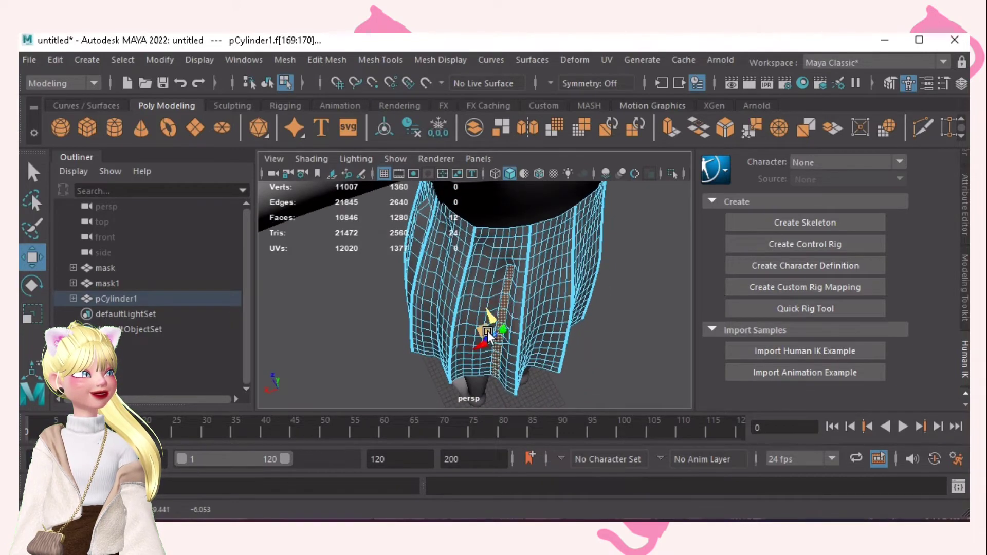
Step: Select a shorter column of faces down to the hem in the adjacent back panel and move it to bend the fabric
alt+drag(525, 349, 503, 273)
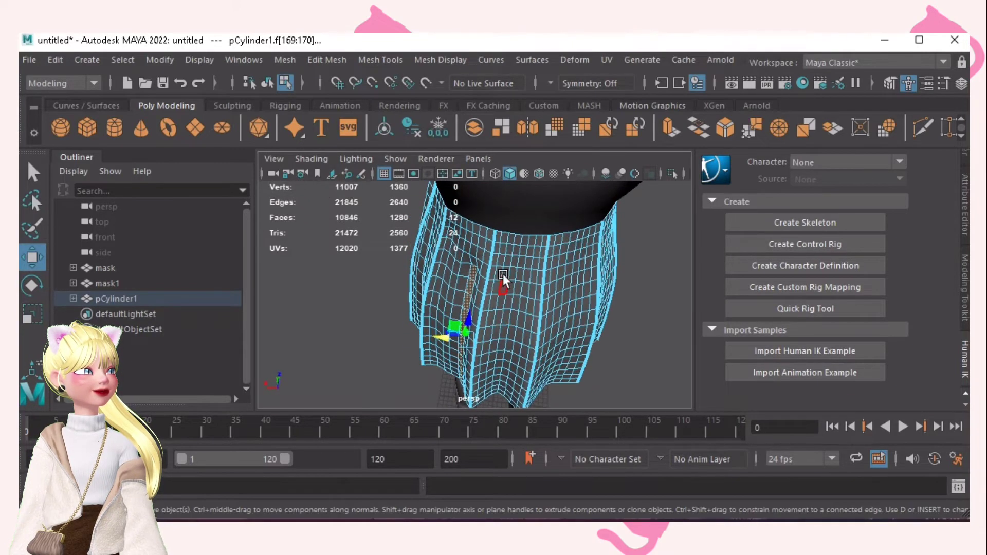
click(506, 267)
alt+drag(493, 380, 467, 262)
click(467, 263)
shift+double_click(467, 384)
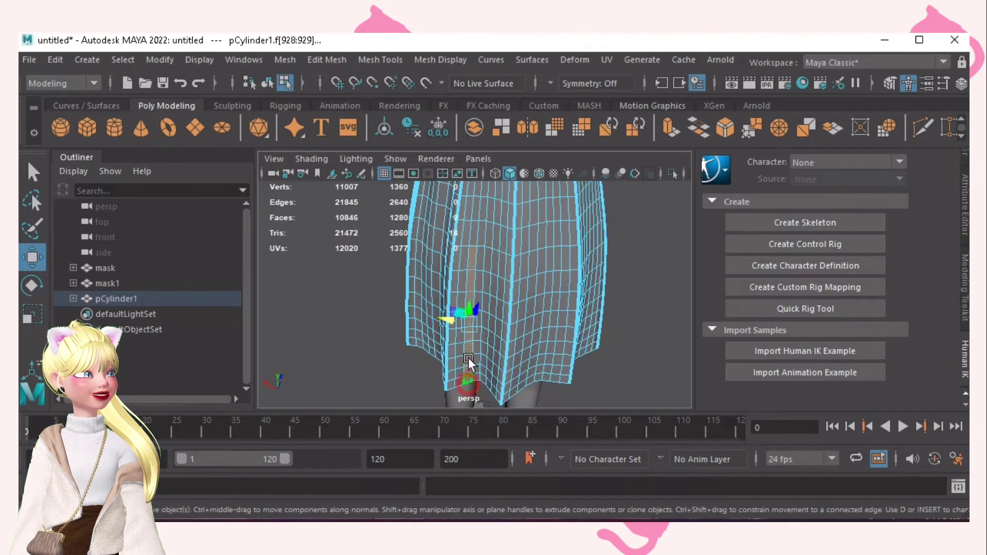
alt+drag(468, 358, 541, 270)
Step: Select a second column of faces in that back panel down to the hem and move it along Z
shift+click(520, 232)
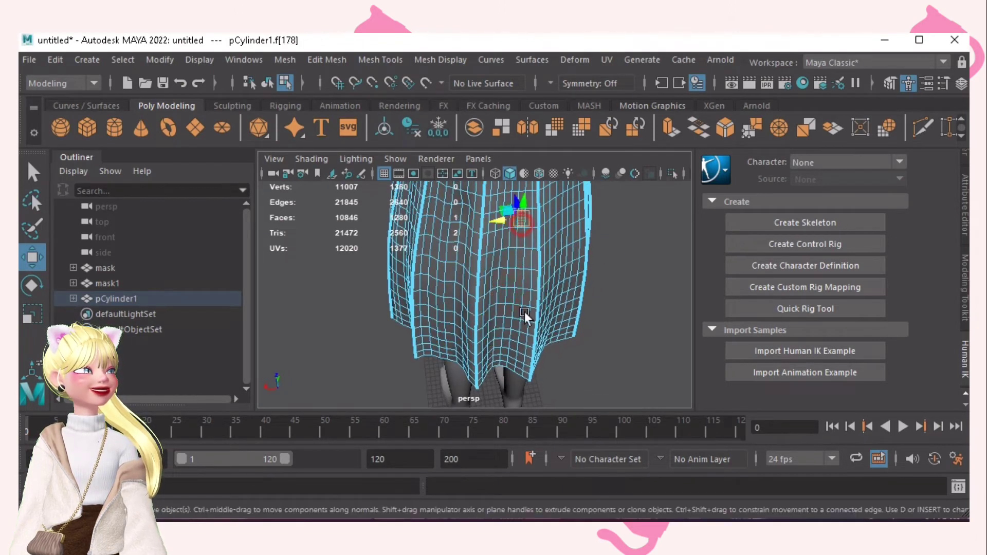
shift+click(507, 372)
alt+drag(507, 373, 463, 368)
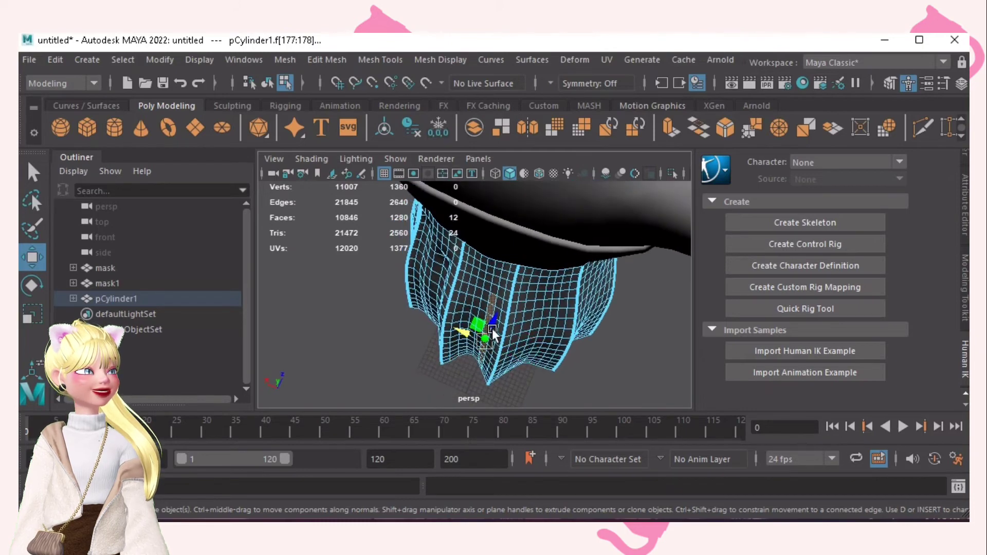
mouse_move(492, 326)
mouse_down()
mouse_move(463, 326)
mouse_move(496, 317)
mouse_move(492, 324)
mouse_up()
Step: Shape the back corner panel by selecting a column of faces near each crease down to the hem and moving it
alt+drag(575, 348, 516, 285)
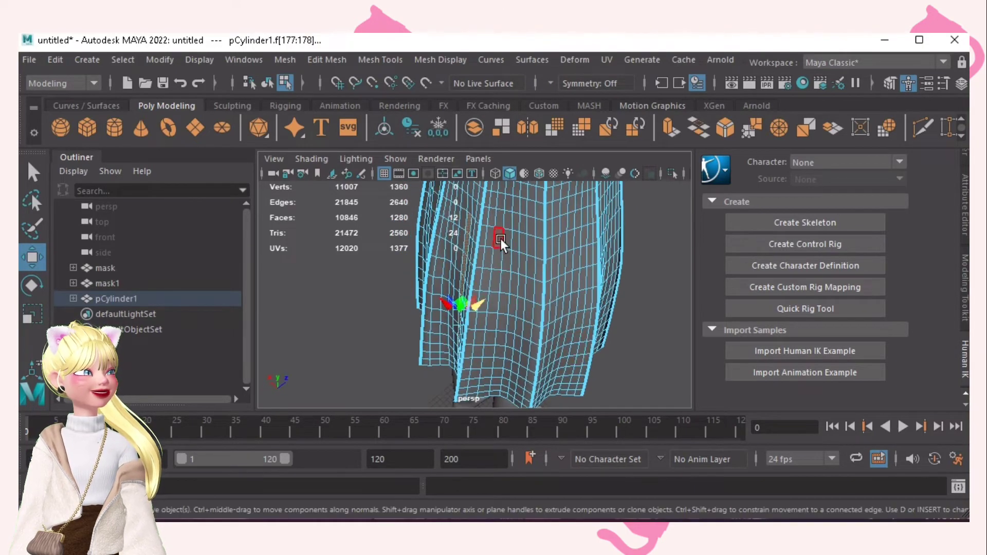
click(501, 240)
shift+double_click(488, 392)
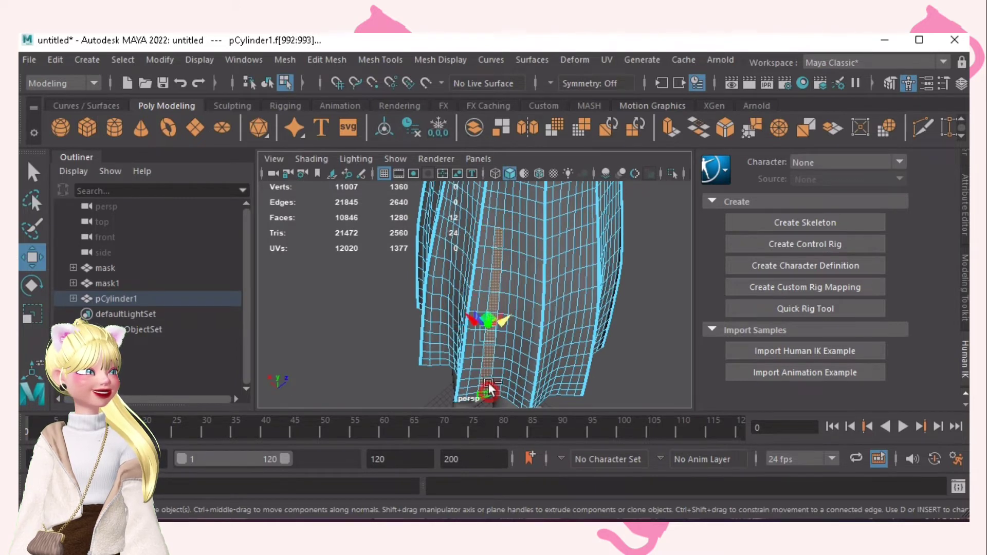
alt+drag(491, 262, 535, 240)
click(534, 217)
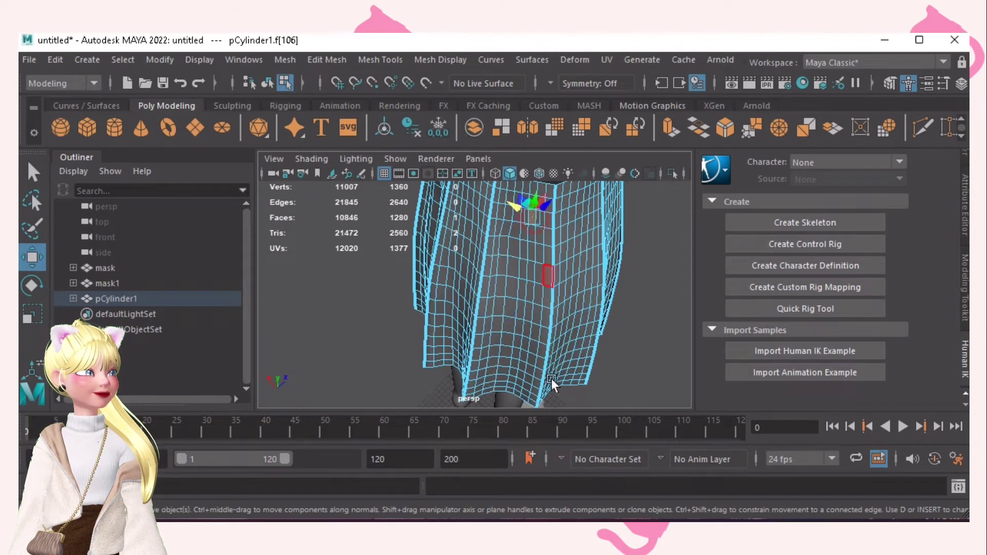
shift+double_click(518, 383)
alt+drag(519, 380, 484, 310)
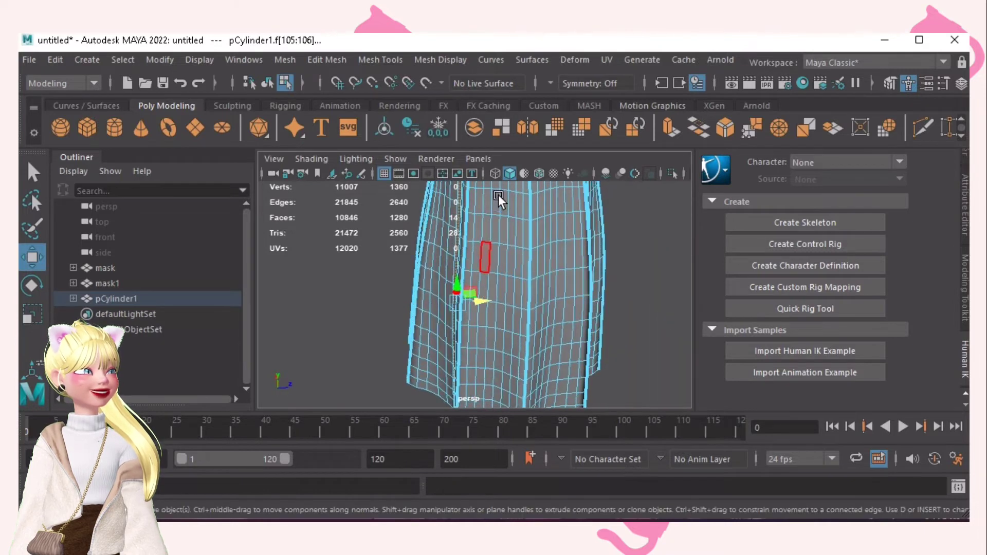
Step: Select one face column down to the hem in each of the next two side panels and move them to form folds
alt+drag(541, 272, 482, 211)
click(483, 202)
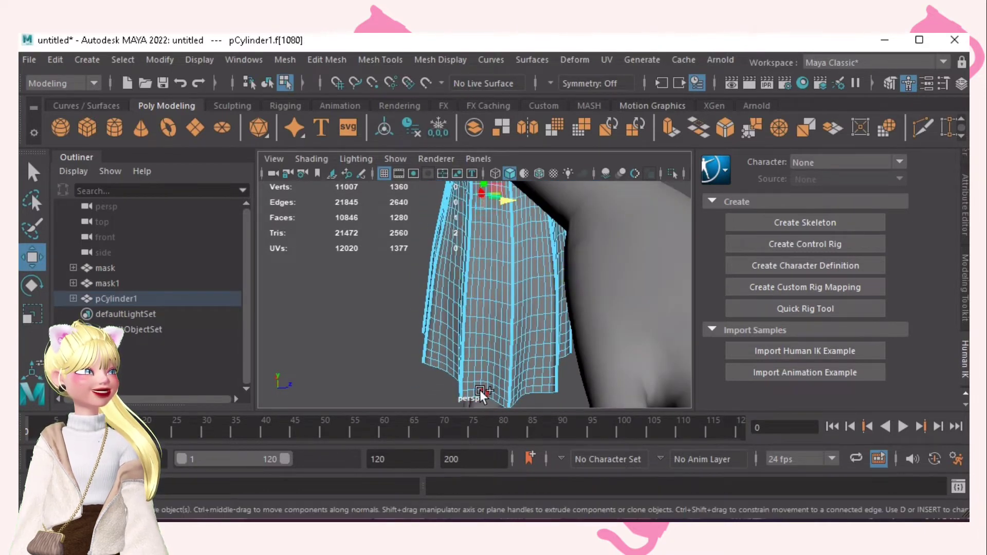
shift+double_click(479, 393)
alt+drag(497, 369, 555, 328)
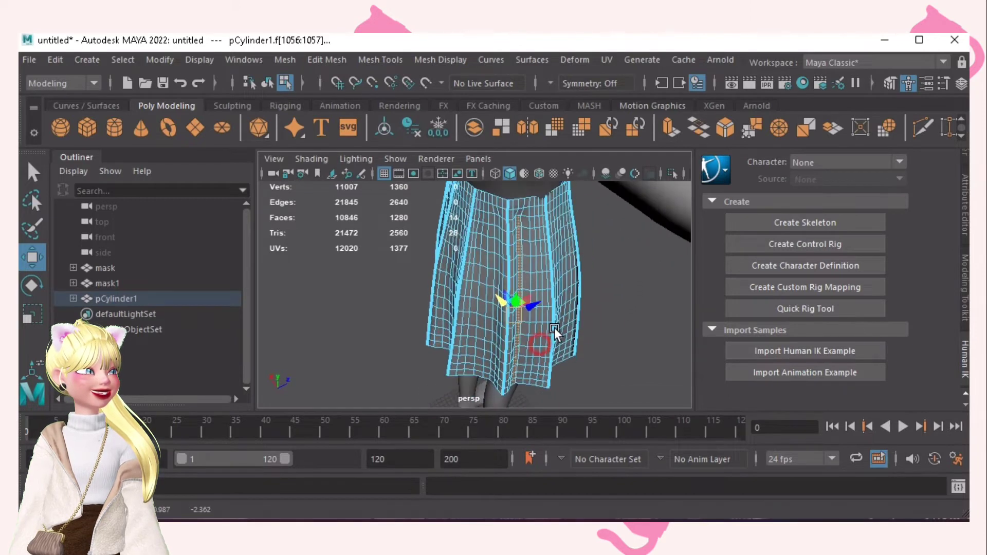
click(548, 270)
shift+double_click(538, 390)
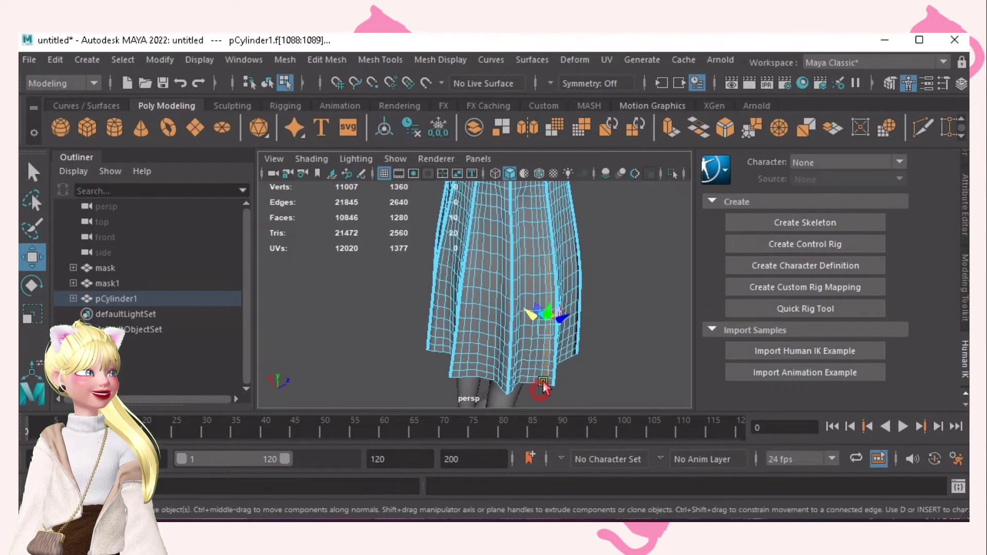
alt+drag(538, 390, 497, 333)
Step: Select a column of faces down to the hem in the last side panel before the front and move it
click(468, 240)
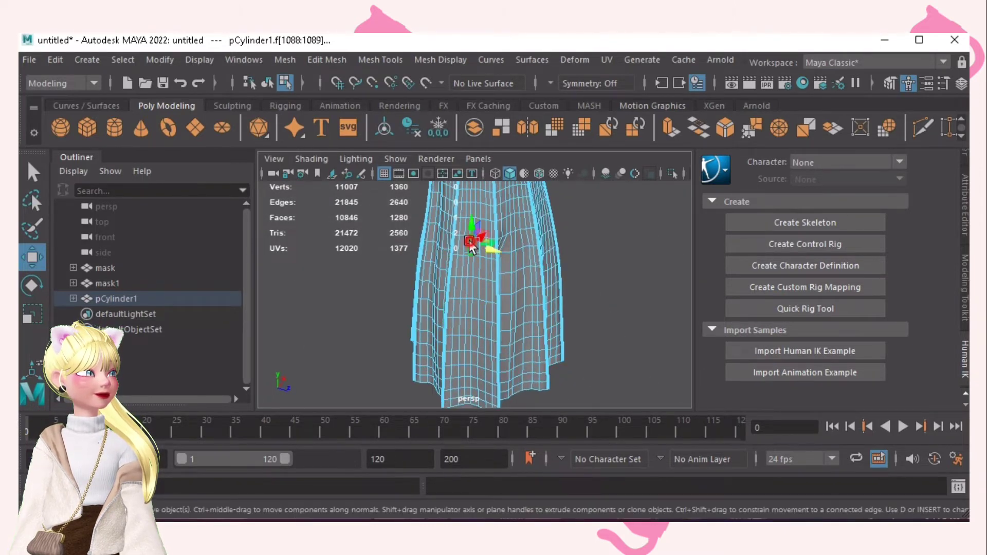
shift+double_click(466, 399)
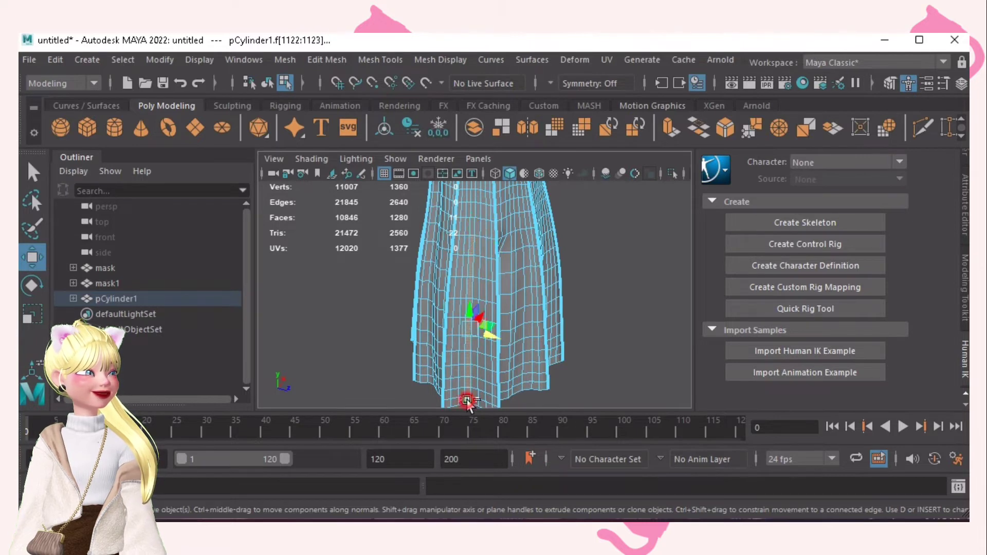
alt+drag(466, 400, 468, 344)
alt+drag(578, 347, 493, 317)
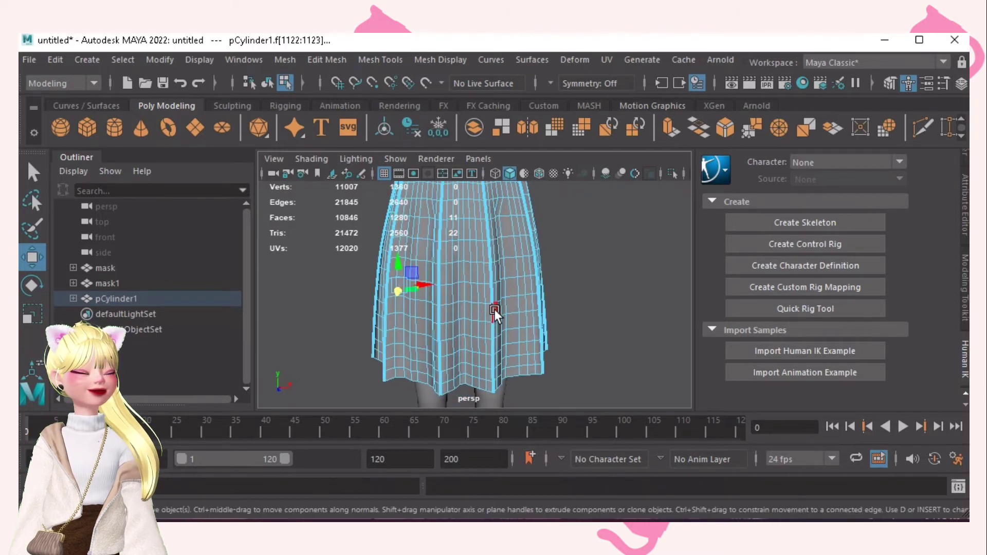
Step: Select all of the skirt's faces, apply Smooth once more, and inspect the finished folds in object mode
key(q)
double_click(419, 275)
alt+right_drag(544, 289, 370, 246)
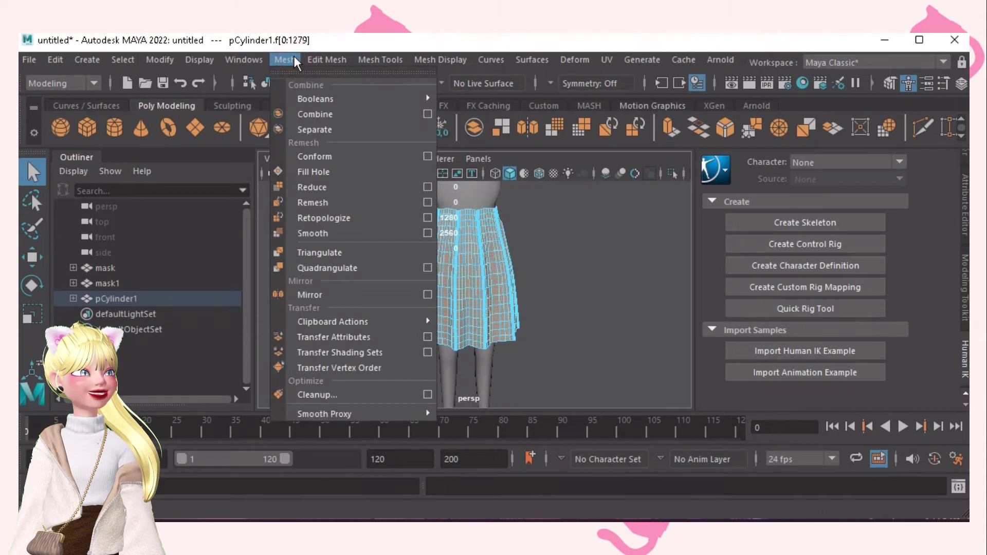
click(312, 231)
click(589, 297)
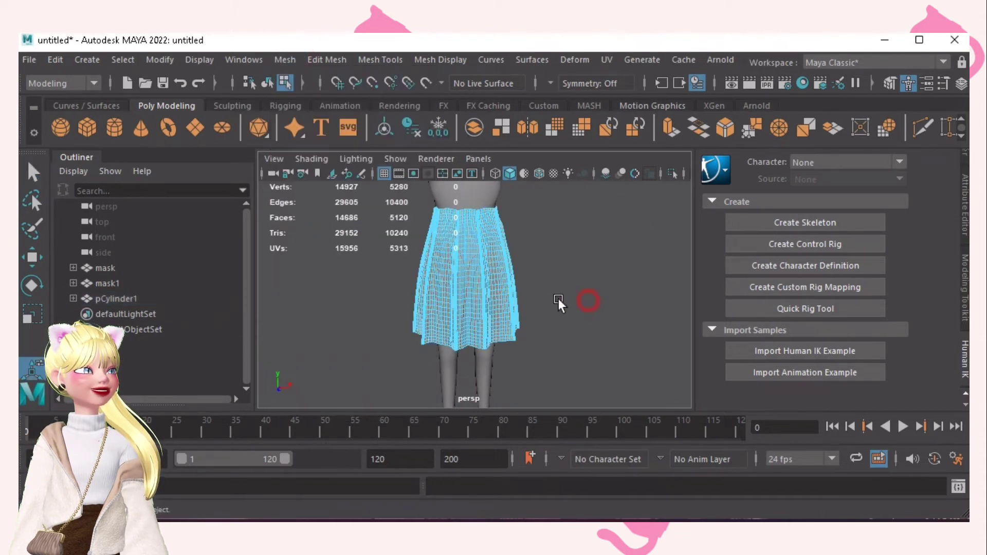
mouse_move(594, 228)
right_down()
mouse_move(580, 302)
mouse_move(600, 245)
right_up()
mouse_move(599, 296)
alt+mouse_down()
mouse_move(586, 273)
mouse_move(489, 306)
mouse_move(465, 260)
mouse_move(618, 315)
mouse_move(565, 300)
mouse_move(496, 303)
alt+mouse_up()
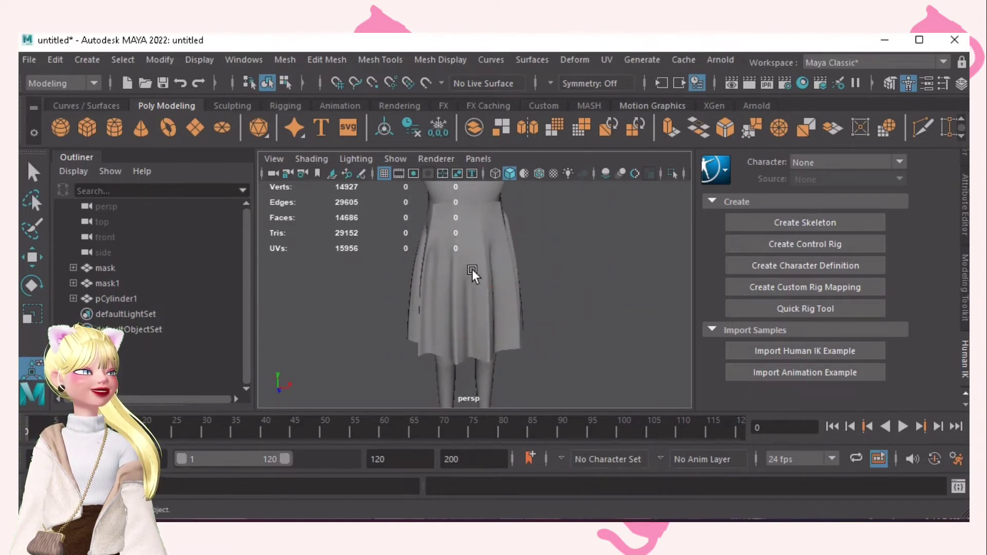
Step: Apply Reduce to the skirt mesh and set its reduction percentage to 75
click(477, 285)
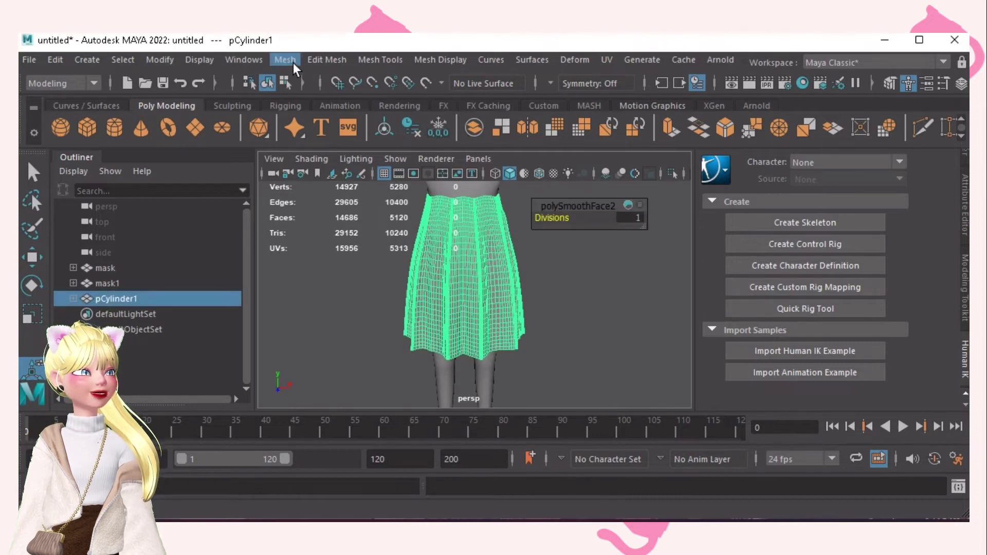
click(293, 62)
click(315, 187)
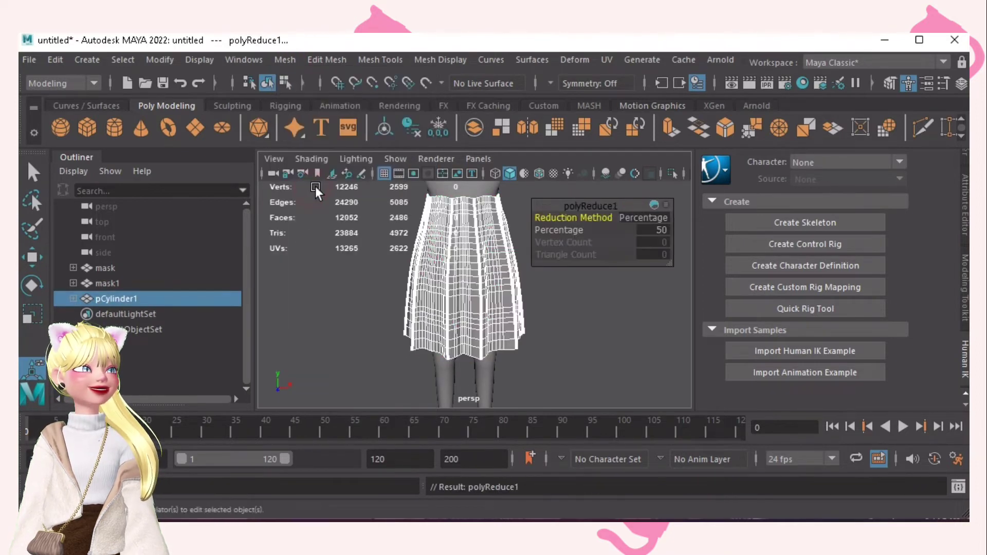
alt+right_drag(489, 281, 383, 300)
alt+drag(396, 299, 441, 304)
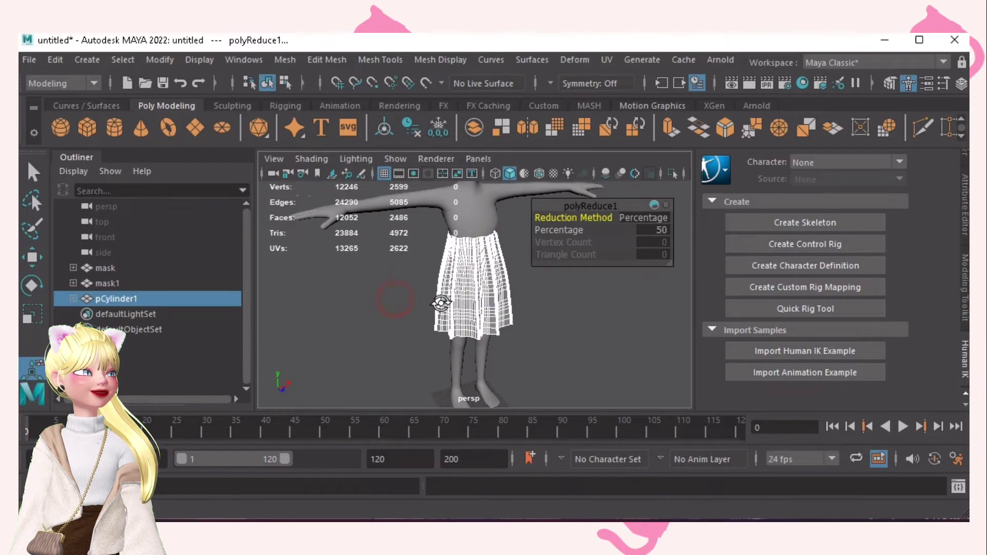
alt+right_drag(379, 304, 574, 341)
alt+drag(573, 342, 565, 340)
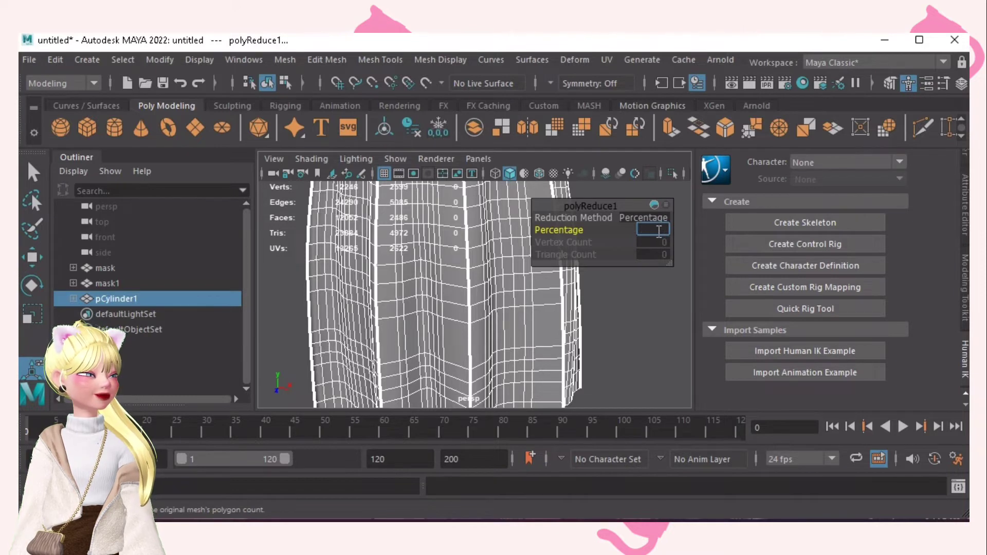
key(Return)
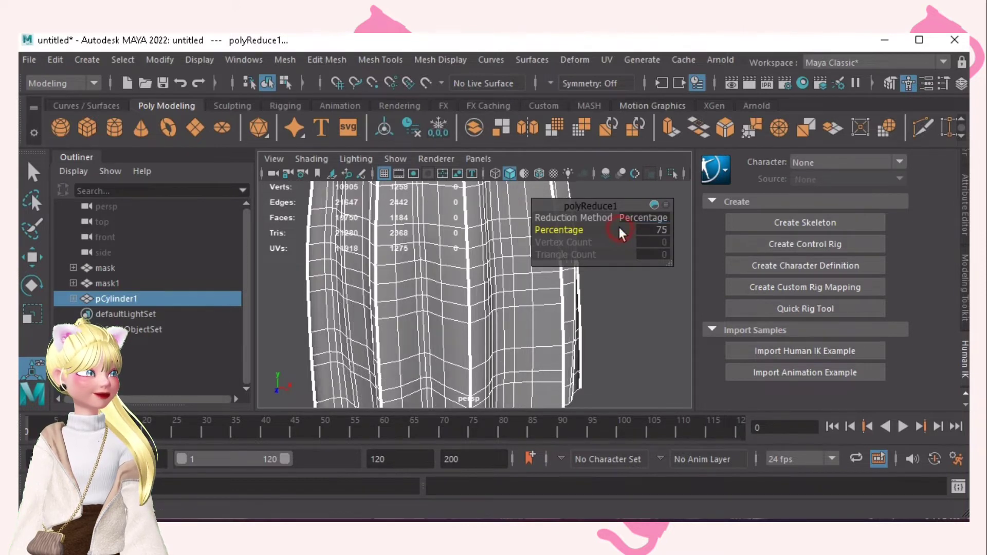
alt+right_drag(571, 350, 393, 359)
alt+drag(393, 330, 399, 319)
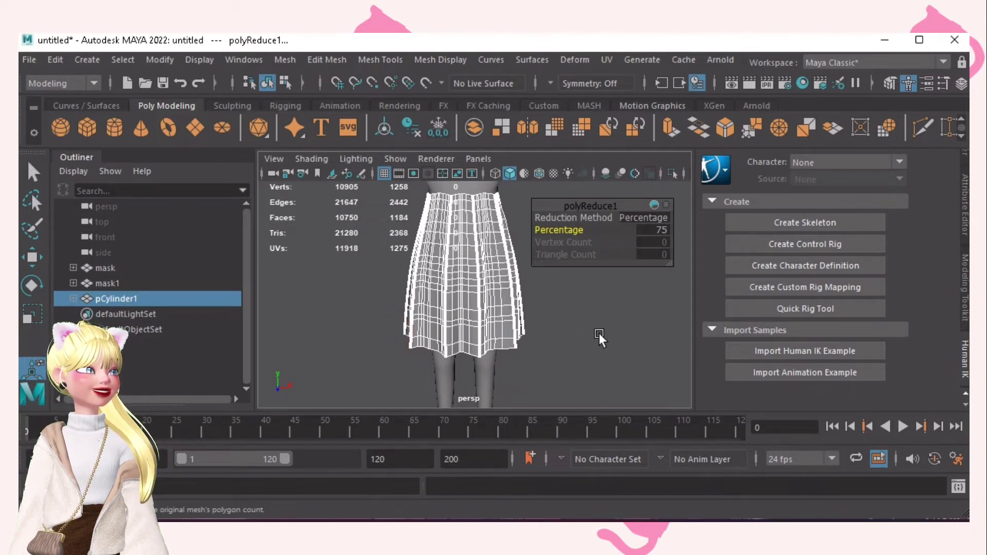
Step: Examine the reduced skirt's folds, silhouette and waistline from several angles, both deselected and with its wireframe highlighted
click(613, 328)
alt+drag(625, 298, 535, 312)
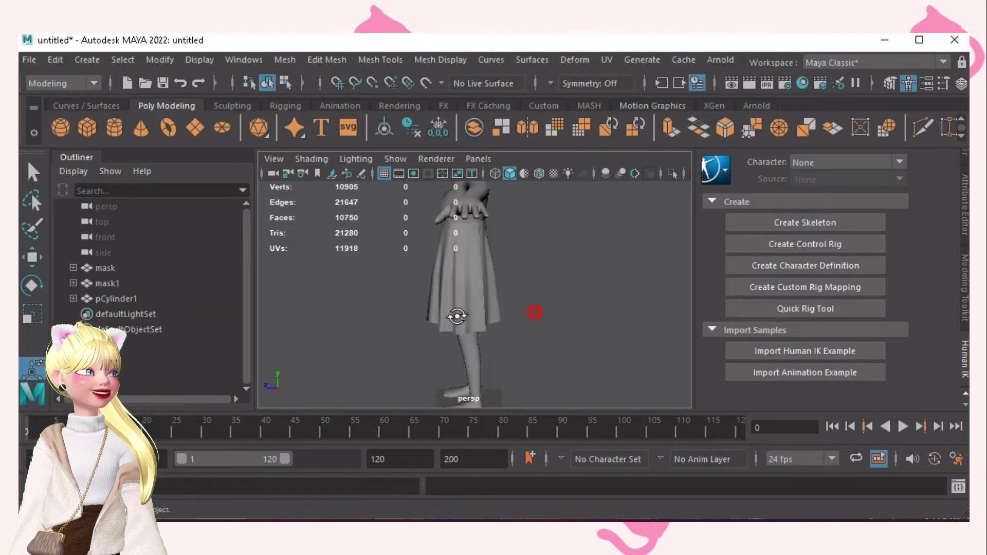
alt+drag(457, 316, 428, 302)
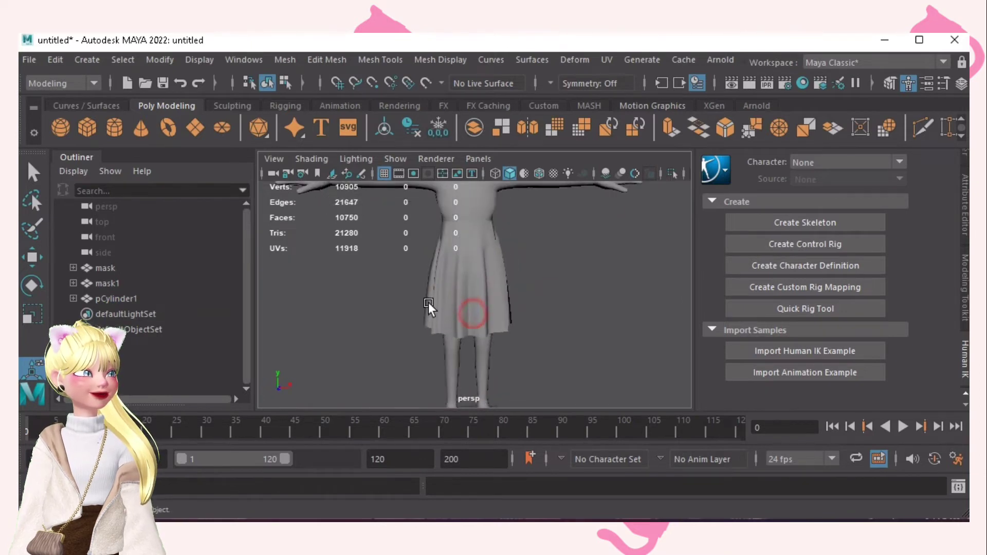
alt+middle_drag(428, 302, 434, 341)
alt+right_drag(443, 344, 505, 347)
alt+middle_drag(463, 304, 458, 331)
click(458, 331)
alt+right_drag(464, 332, 556, 341)
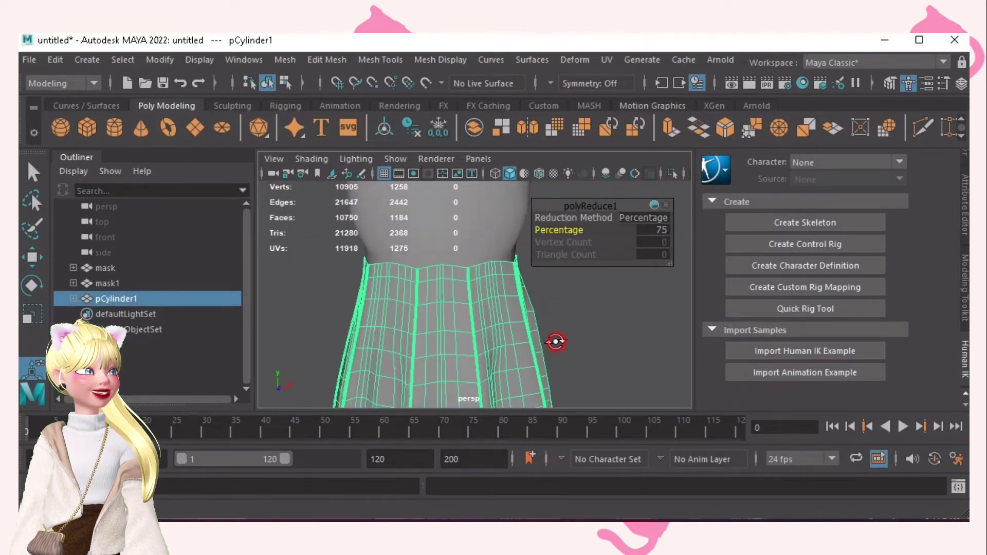
mouse_move(556, 341)
alt+mouse_down()
mouse_move(542, 362)
mouse_move(550, 347)
alt+mouse_up()
alt+right_drag(588, 344, 408, 335)
alt+drag(537, 362, 560, 346)
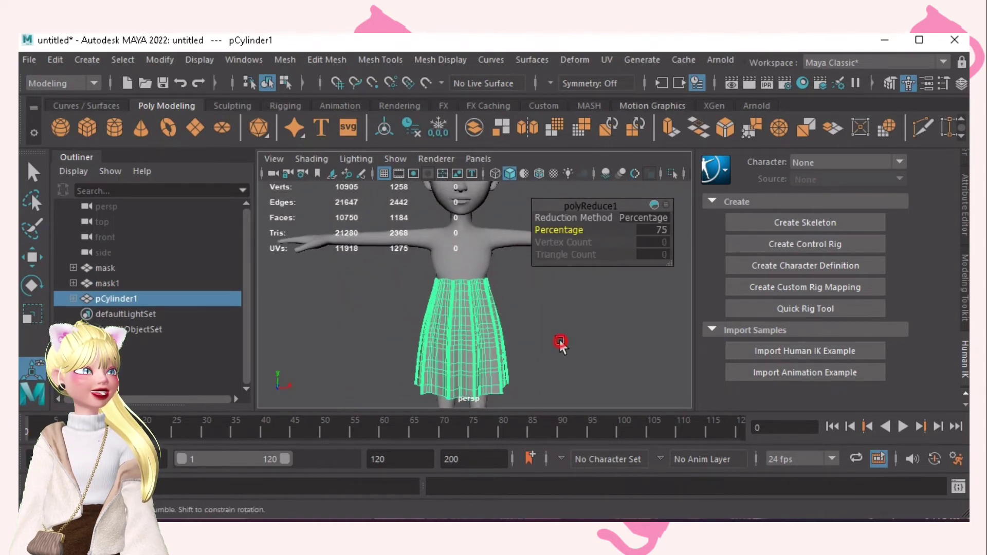
Step: Temporarily hide the body mesh "mask" to check the top and skirt on their own, and show it again
click(144, 266)
key(ctrl+h)
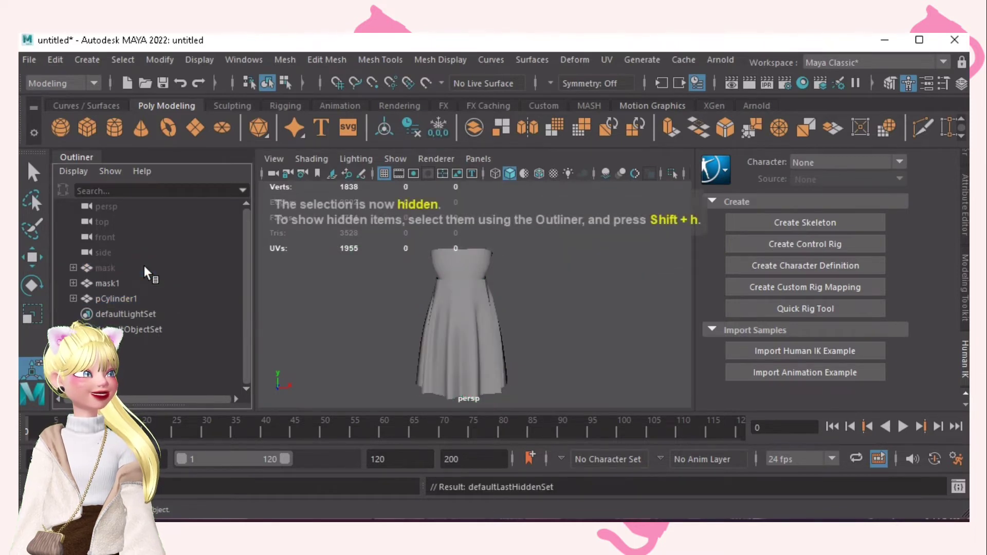
alt+drag(432, 275, 406, 283)
click(117, 266)
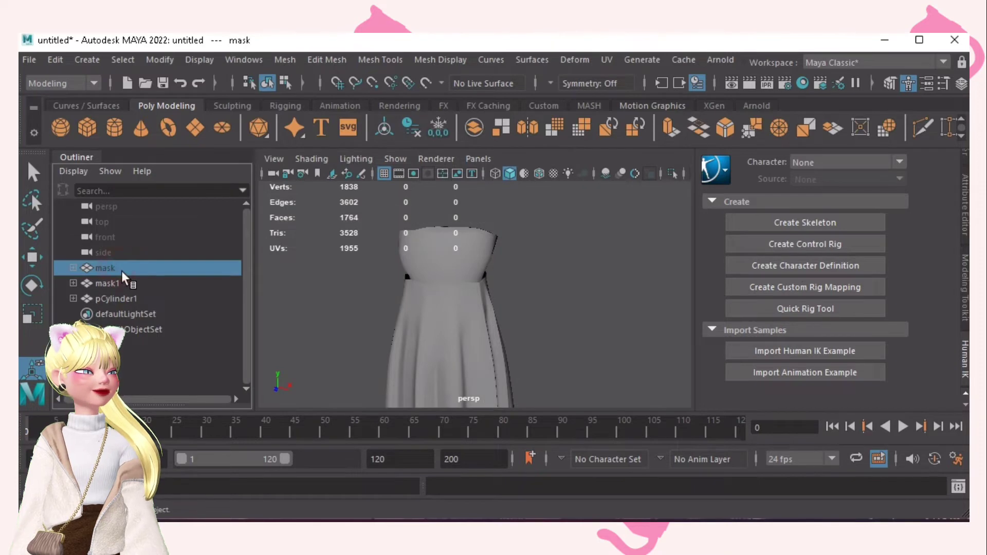
key(shift+h)
scroll(466, 243, down, 2)
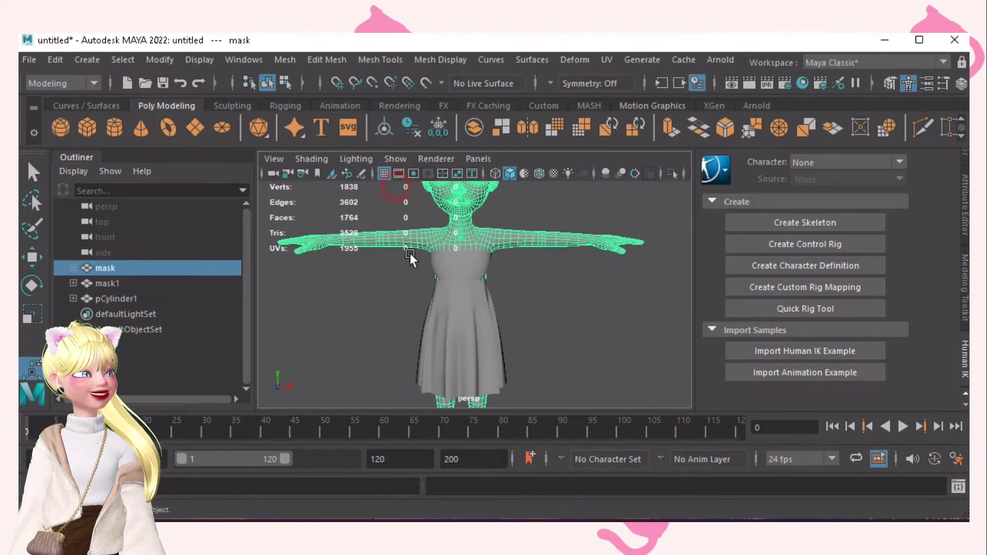
scroll(409, 253, up, 5)
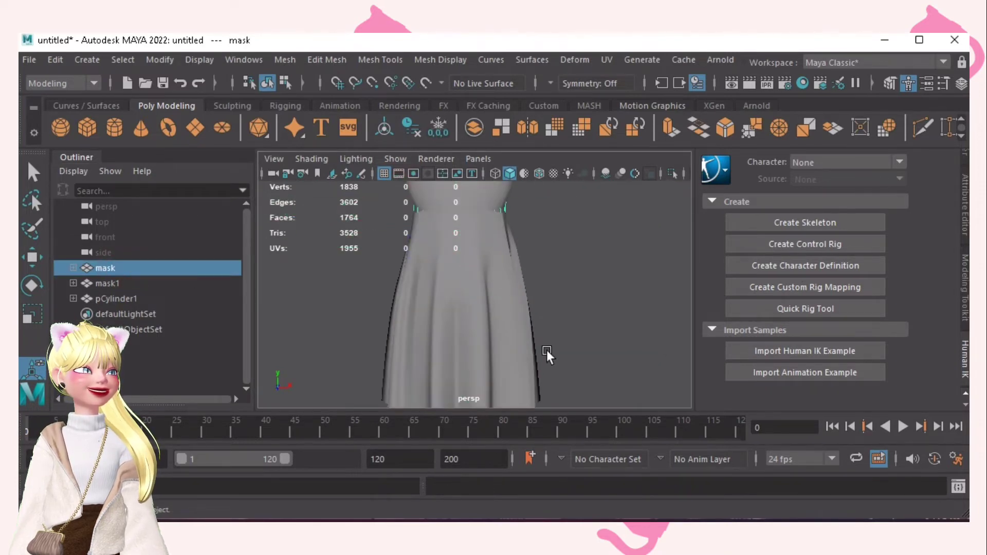
Step: Use Multi-Cut to insert two closely spaced edge loops around the skirt beside an existing horizontal edge above mid-height
click(497, 336)
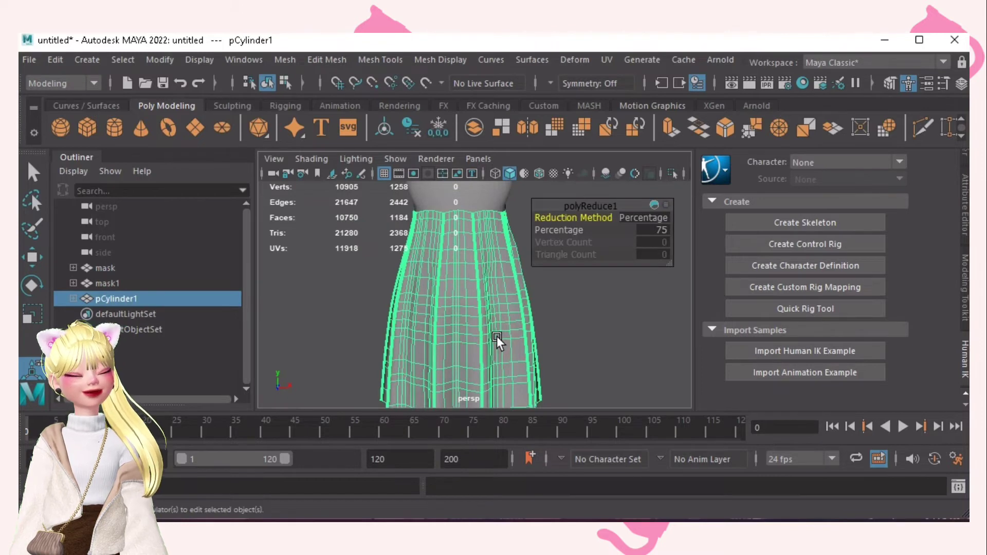
click(923, 126)
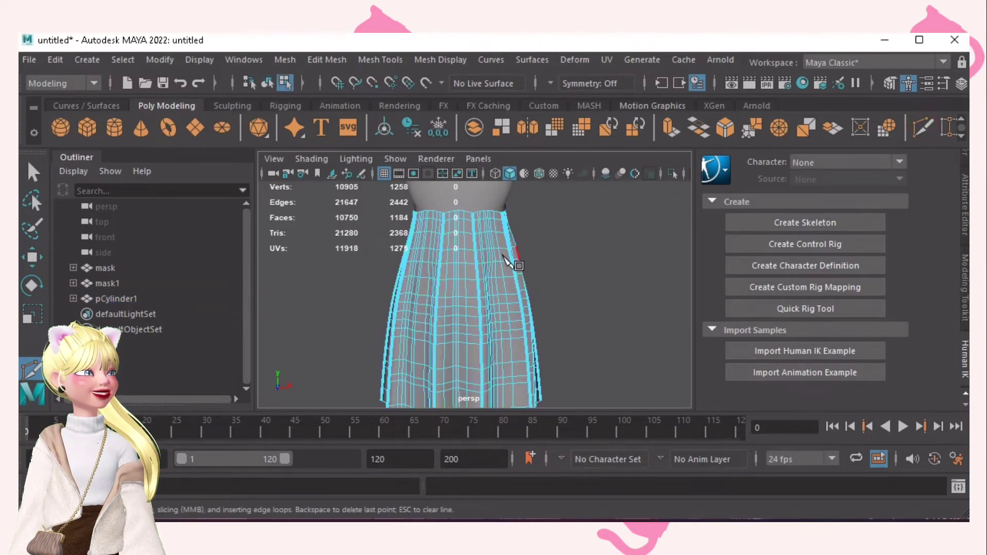
alt+drag(496, 302, 454, 294)
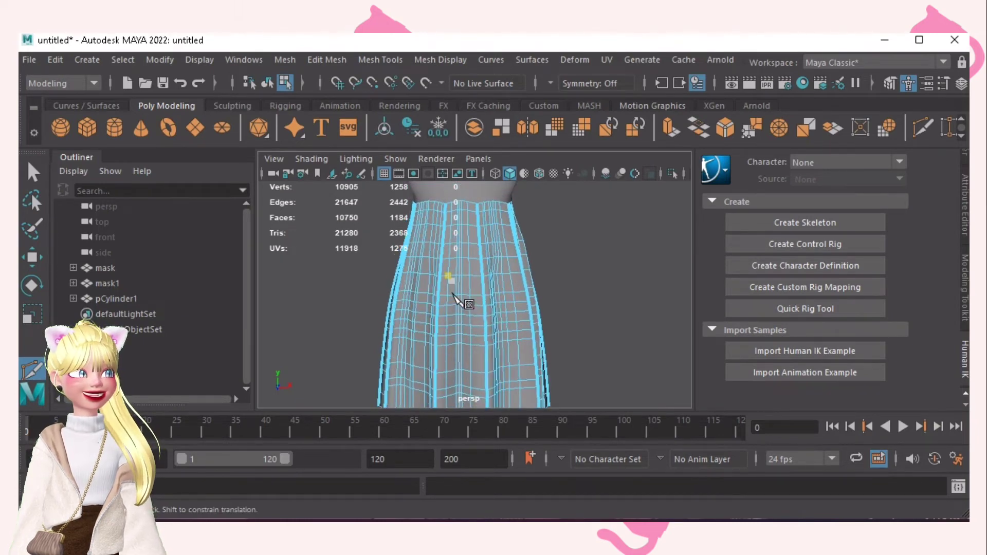
alt+right_drag(463, 279, 564, 305)
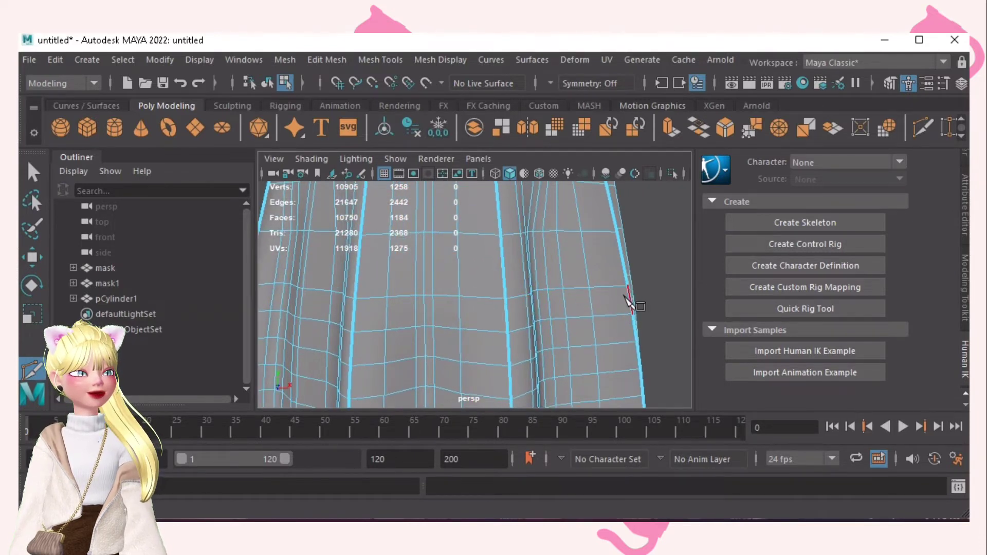
ctrl+click(628, 276)
click(916, 132)
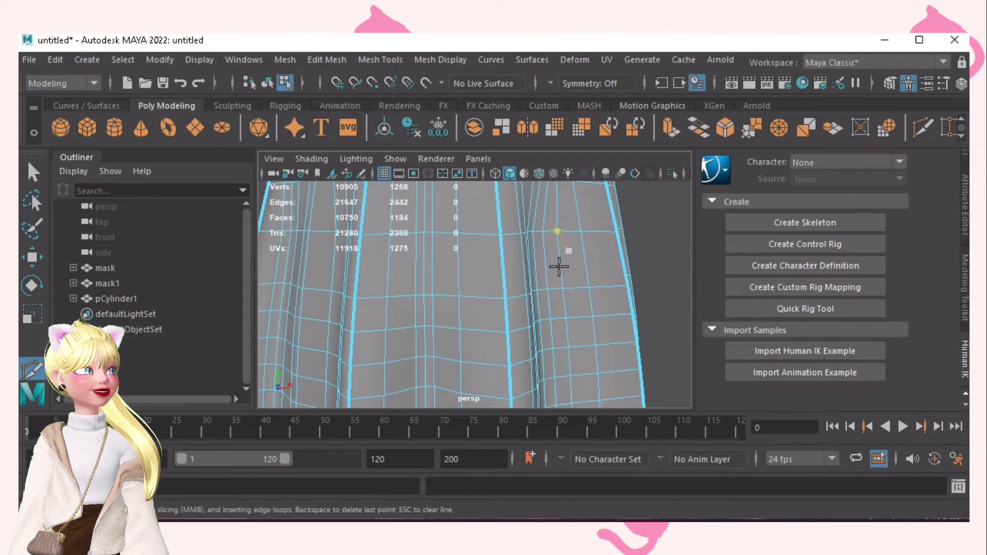
ctrl+click(504, 292)
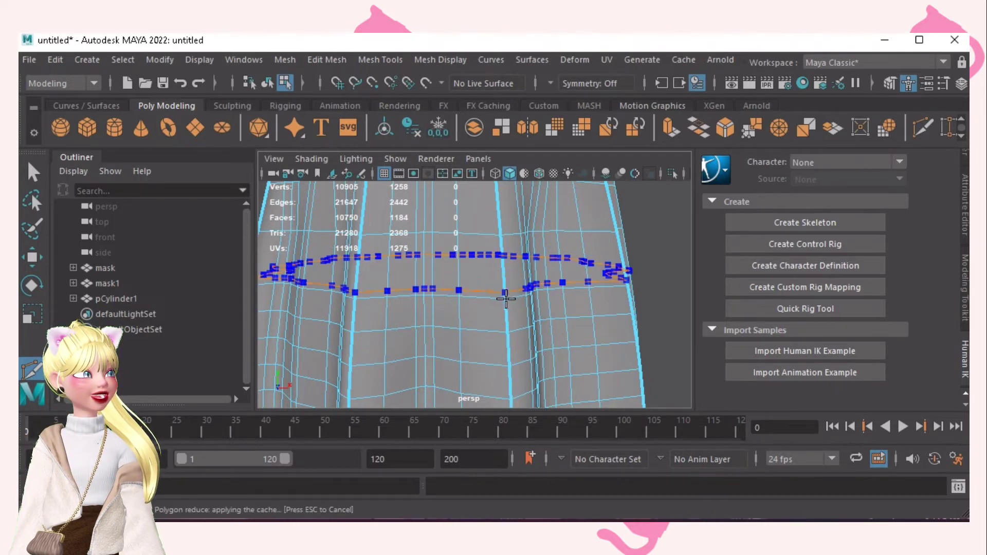
ctrl+click(506, 300)
scroll(521, 303, down, 4)
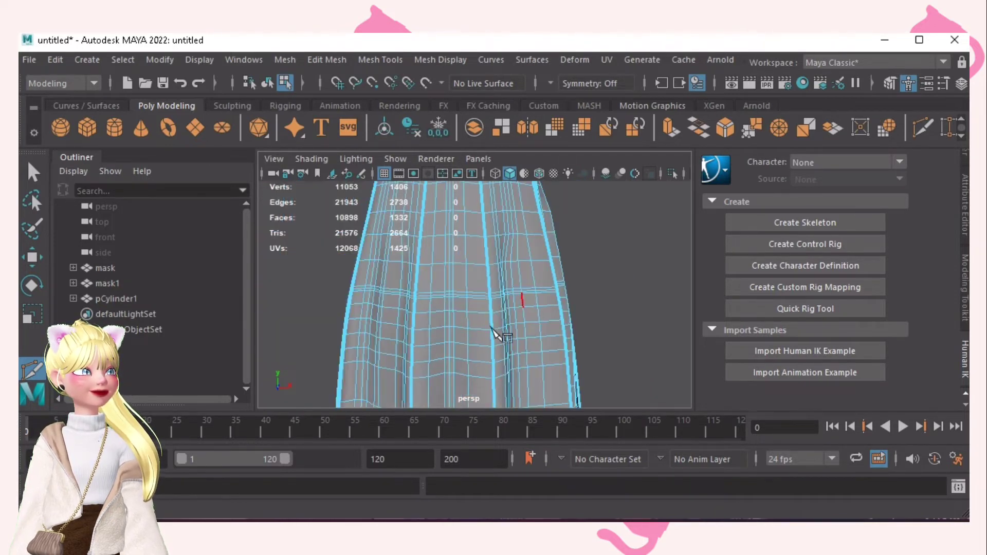
Step: Insert two more closely spaced edge loops around the skirt beside a horizontal edge nearer the hem
alt+drag(438, 354, 423, 264)
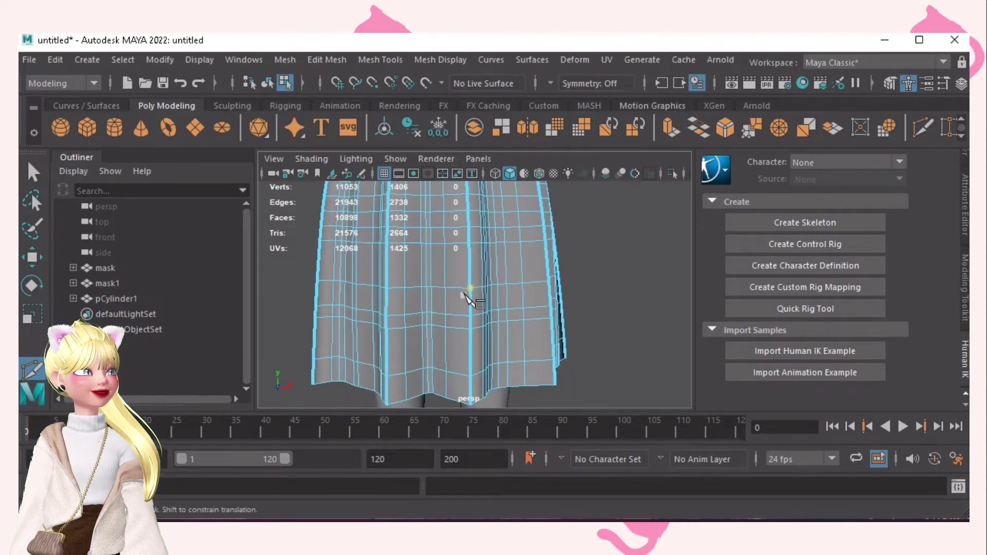
scroll(469, 298, up, 5)
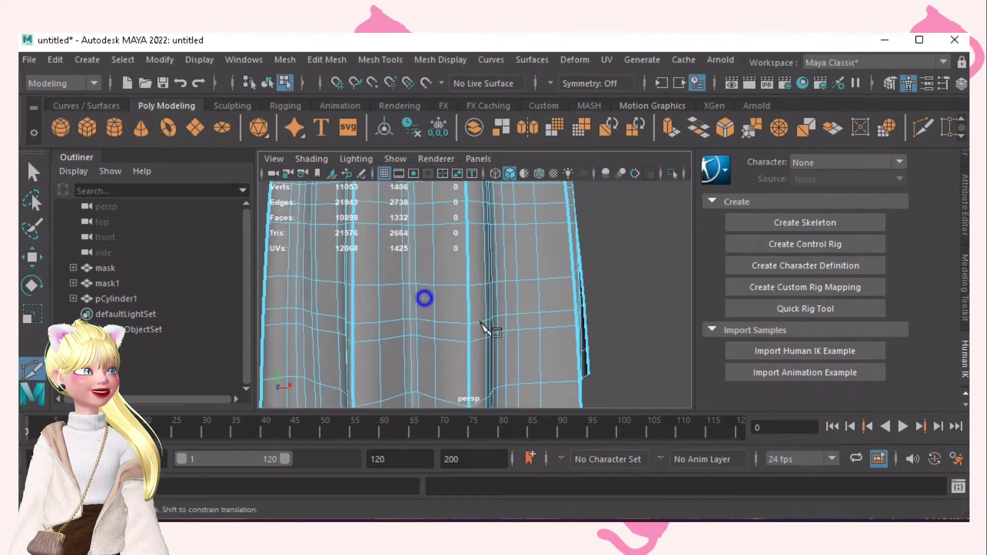
ctrl+click(466, 282)
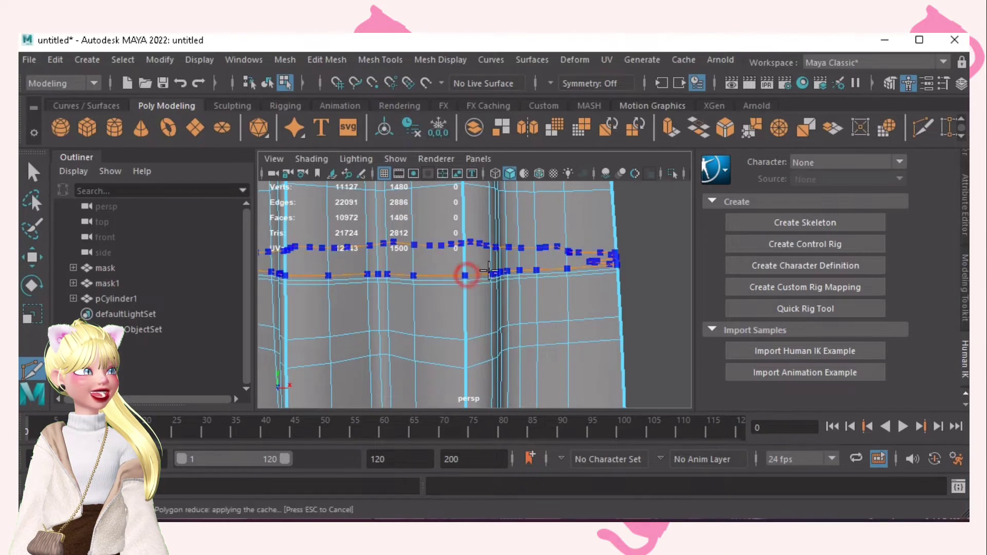
ctrl+click(489, 271)
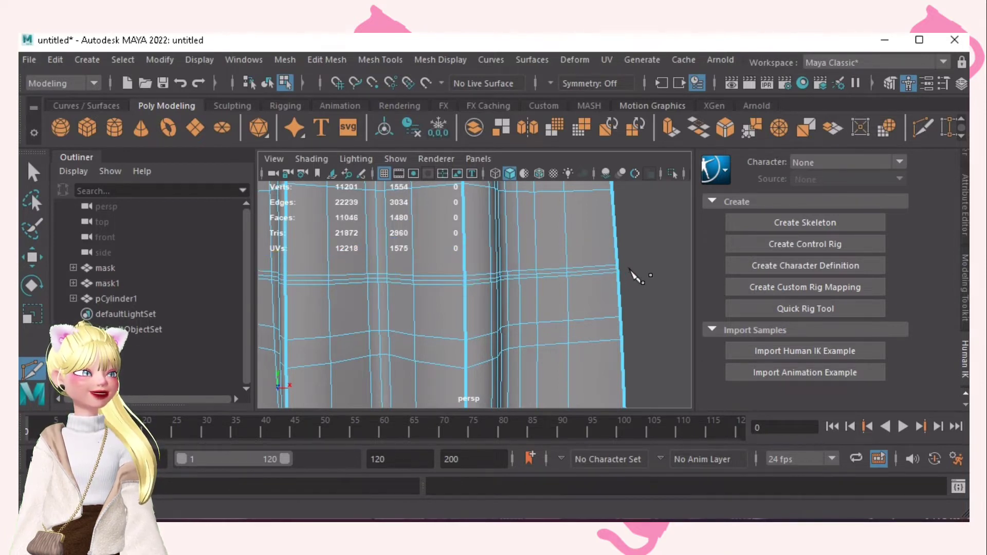
Step: Select the middle vertex loop of the lower edge group, scale it inward to about 0.914, and check the groove in wireframe
key(F9)
alt+right_drag(432, 304, 449, 292)
click(453, 267)
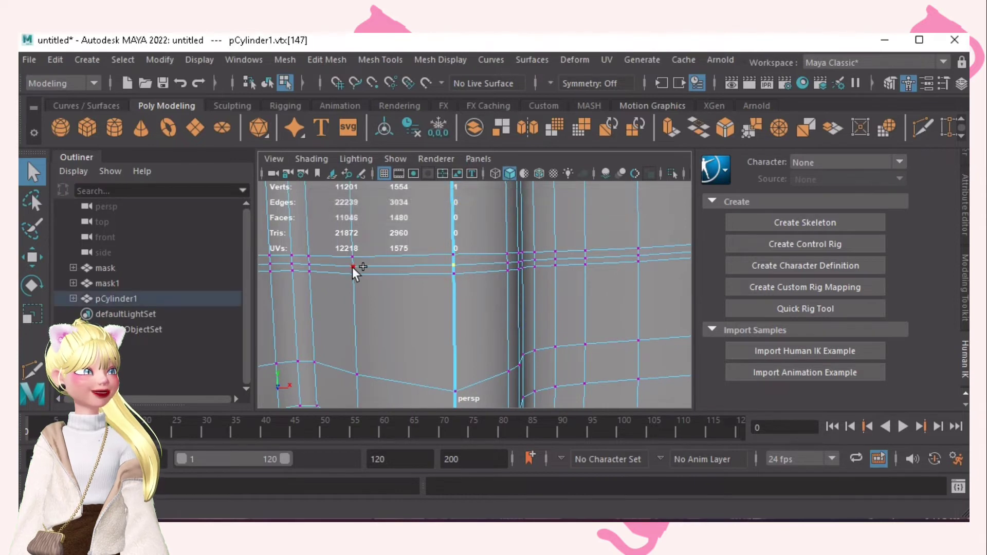
shift+double_click(352, 267)
scroll(405, 270, down, 5)
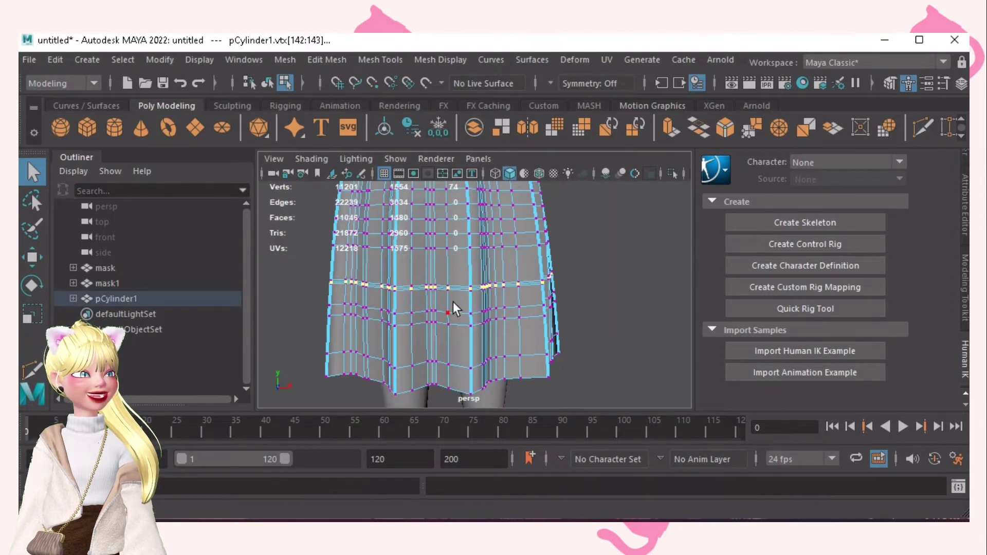
key(r)
drag(449, 275, 438, 273)
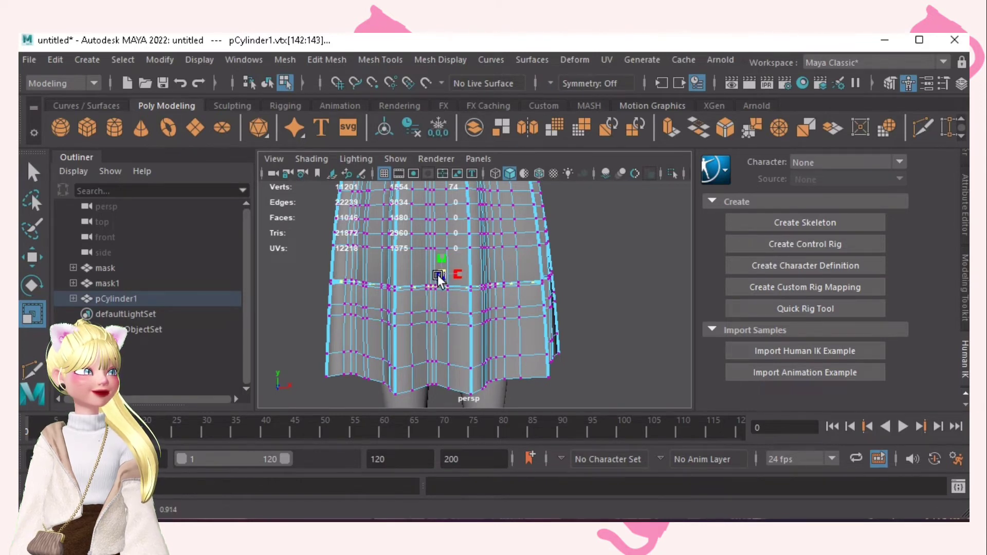
alt+right_drag(419, 289, 550, 310)
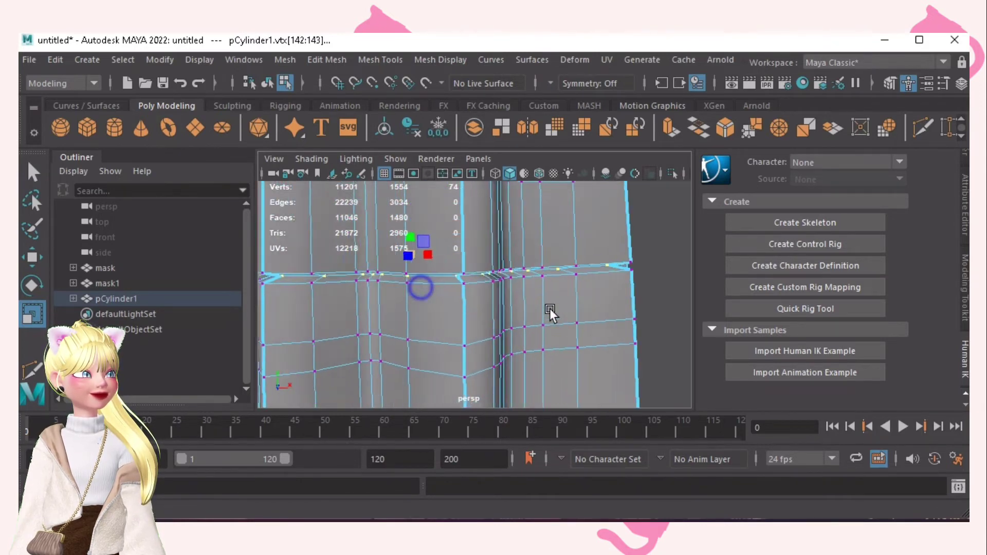
alt+drag(544, 306, 469, 306)
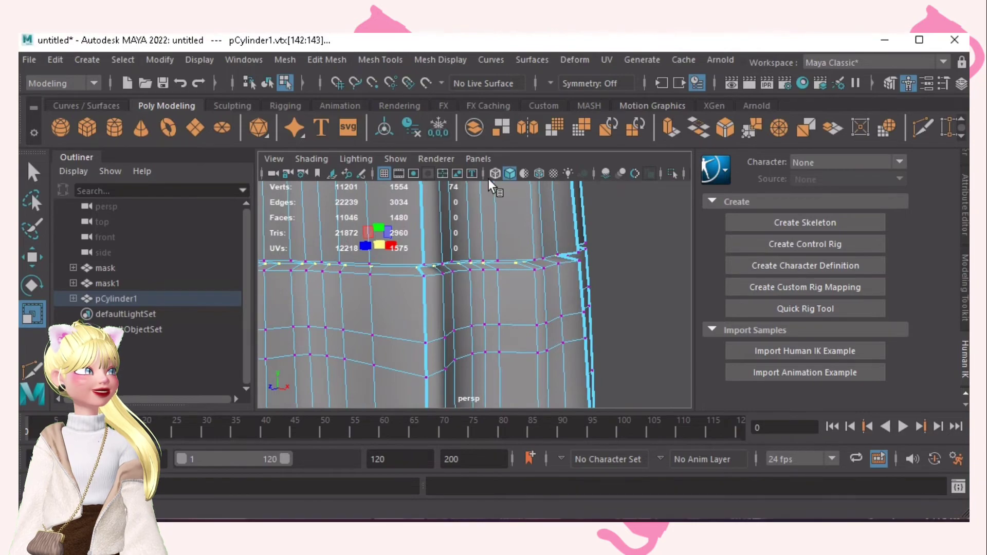
click(494, 175)
mouse_move(478, 241)
alt+mouse_down()
mouse_move(547, 243)
mouse_move(525, 276)
mouse_move(522, 257)
alt+mouse_up()
click(510, 174)
Step: Select the middle vertex loop of the skirt's upper edge group, scale it inward to form a groove, and check it in wireframe
scroll(463, 290, up, 6)
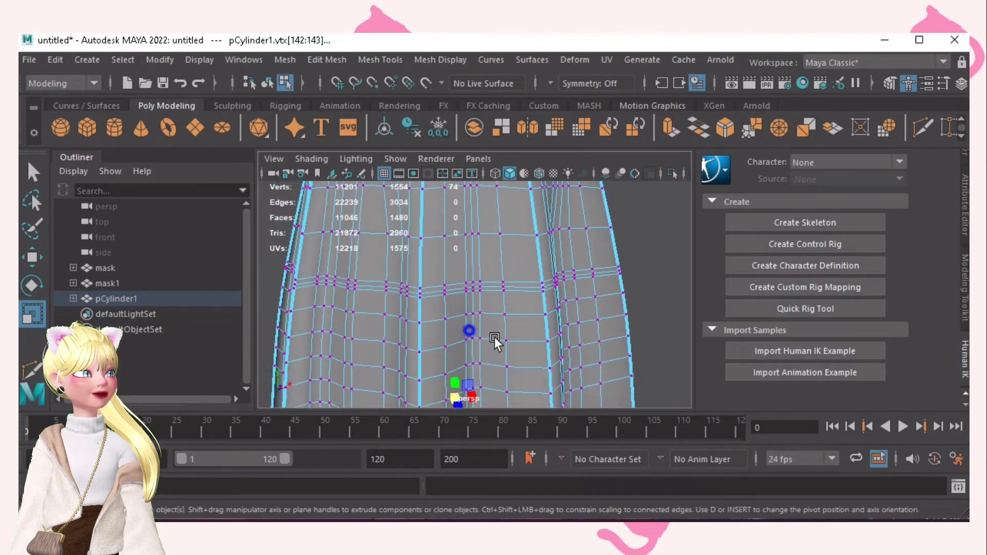
key(q)
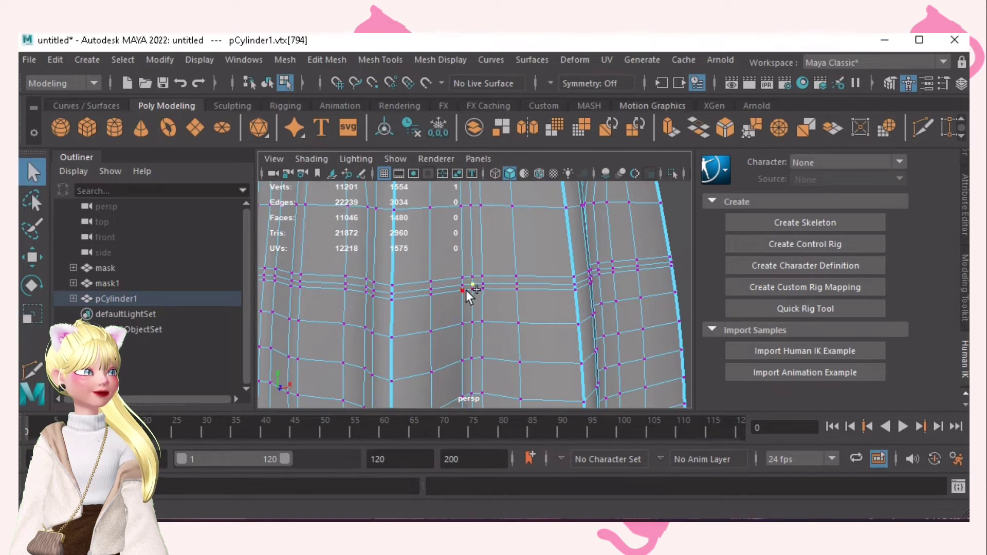
double_click(463, 285)
key(r)
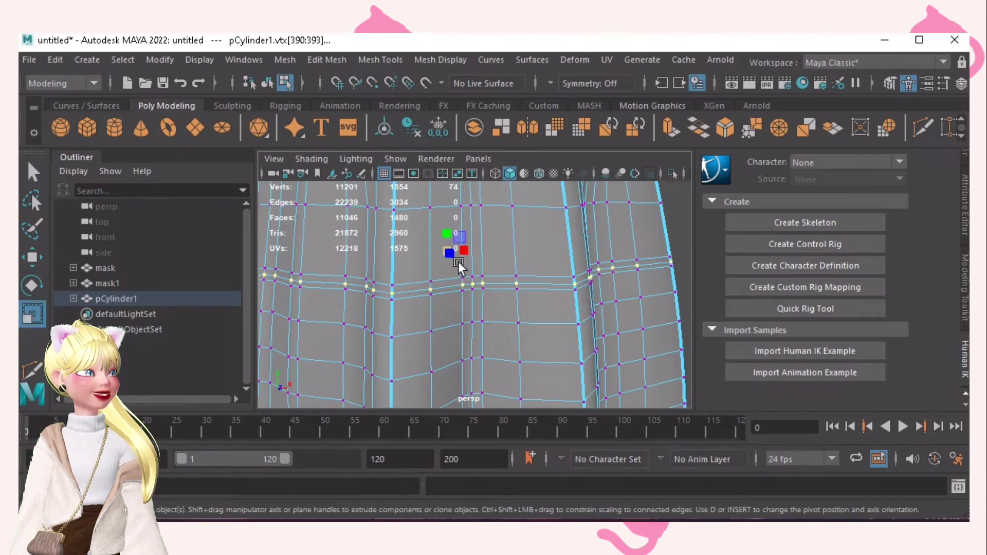
drag(444, 250, 473, 293)
key(ctrl+z)
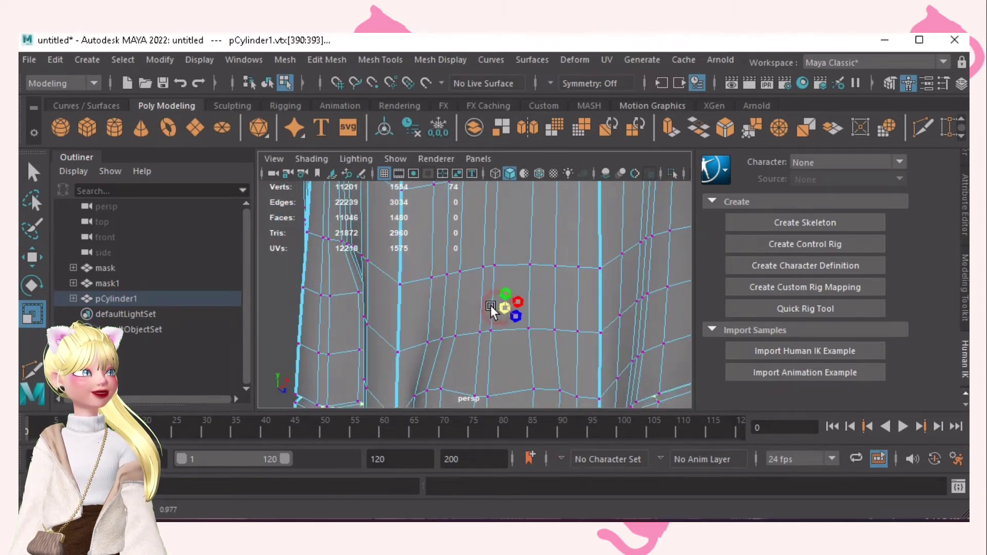
click(495, 178)
alt+drag(504, 251, 459, 268)
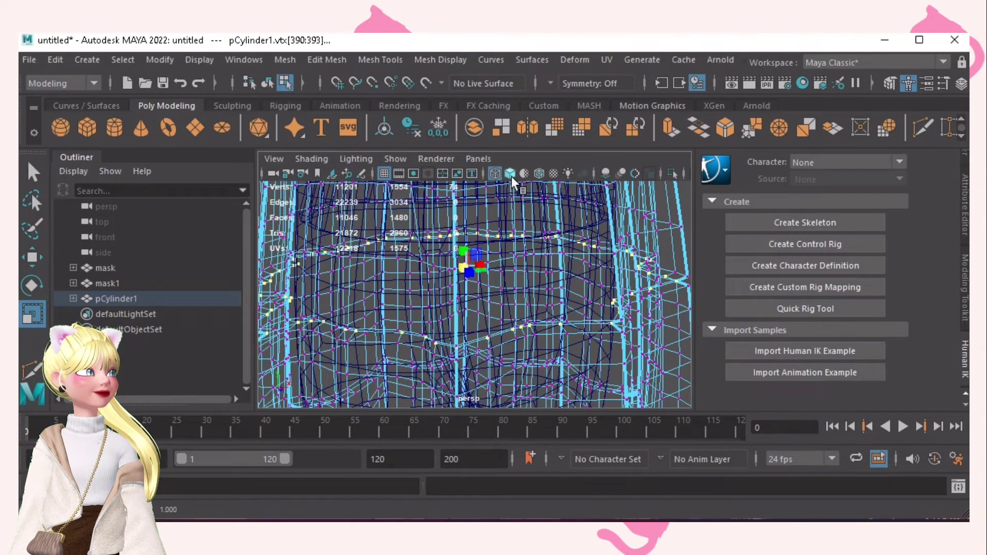
click(511, 177)
Step: Return to object selection and examine both horizontal grooves around the skirt from several angles
scroll(557, 304, down, 8)
key(q)
mouse_move(592, 260)
right_down()
mouse_move(588, 288)
mouse_move(591, 240)
right_up()
scroll(593, 320, up, 7)
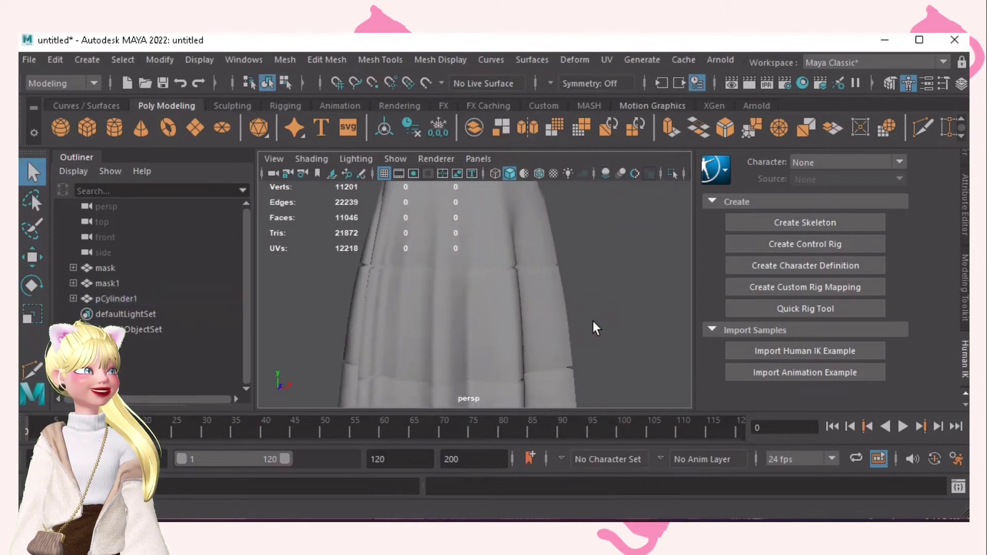
alt+right_drag(600, 319, 528, 306)
alt+drag(532, 326, 479, 321)
alt+right_drag(460, 314, 673, 351)
alt+drag(598, 307, 485, 316)
Step: Select the inner edge loop of the skirt's upper groove, harden it, and return to object mode
click(501, 323)
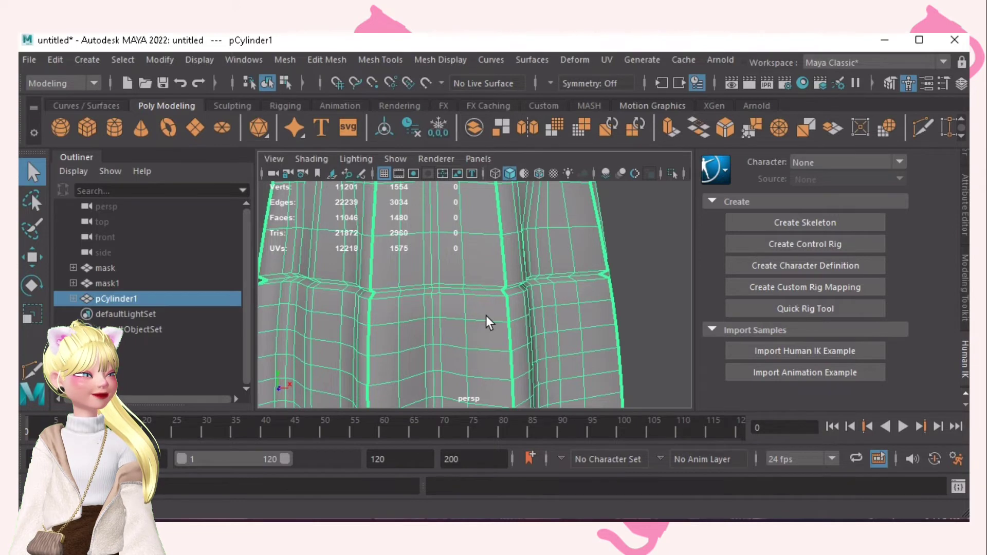
key(F10)
alt+right_drag(447, 278, 488, 285)
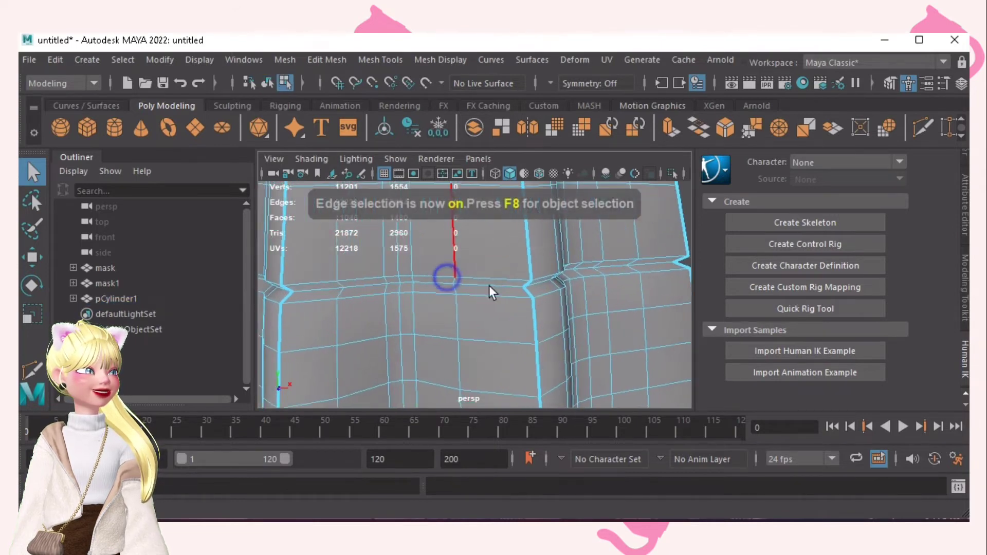
double_click(431, 283)
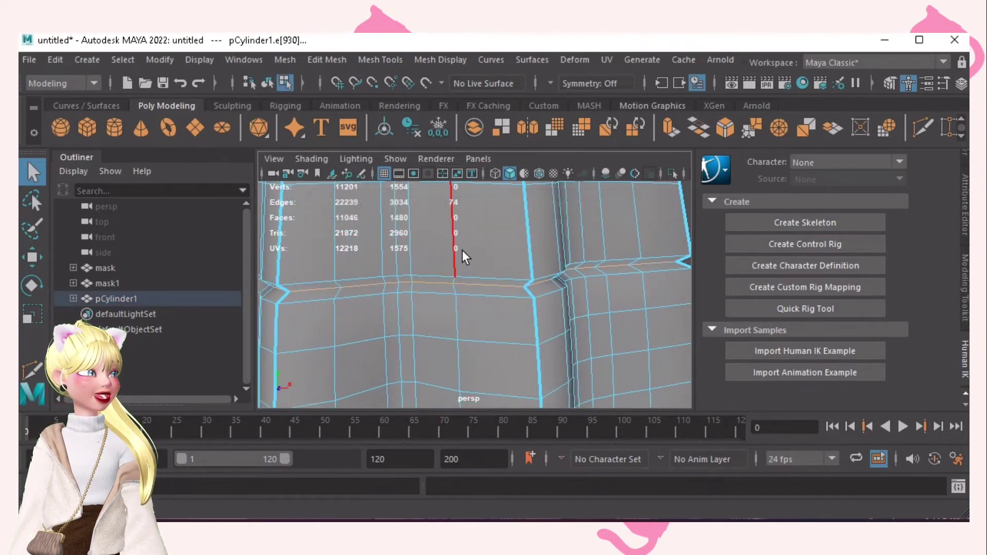
click(459, 64)
click(478, 164)
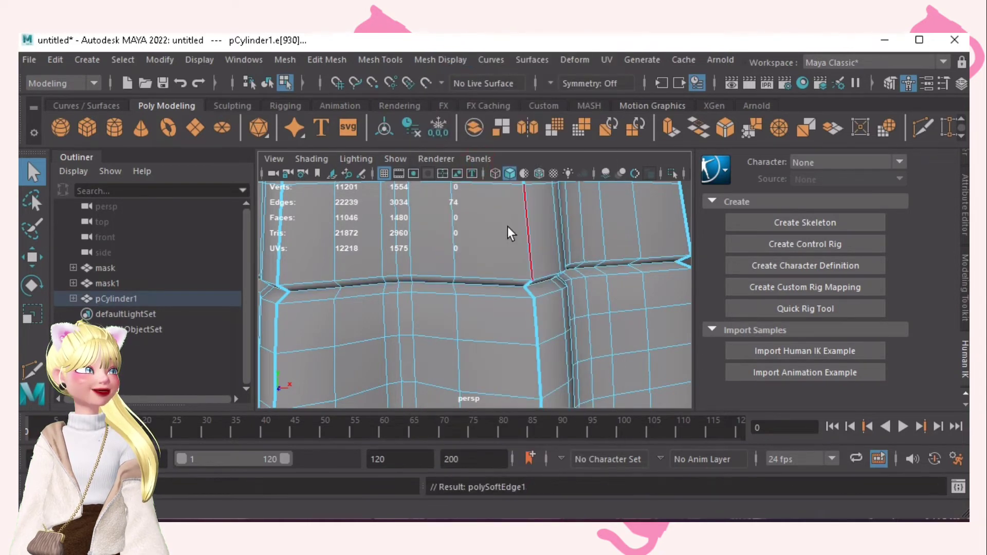
scroll(507, 226, down, 5)
right_click(613, 248)
click(618, 245)
Step: Select the inner edge loop of the skirt's lower groove and apply the same hard edge to it
alt+right_drag(483, 282, 562, 285)
mouse_move(562, 284)
alt+mouse_down()
mouse_move(557, 269)
mouse_move(565, 285)
alt+mouse_up()
alt+right_drag(564, 284, 464, 291)
scroll(463, 291, down, 5)
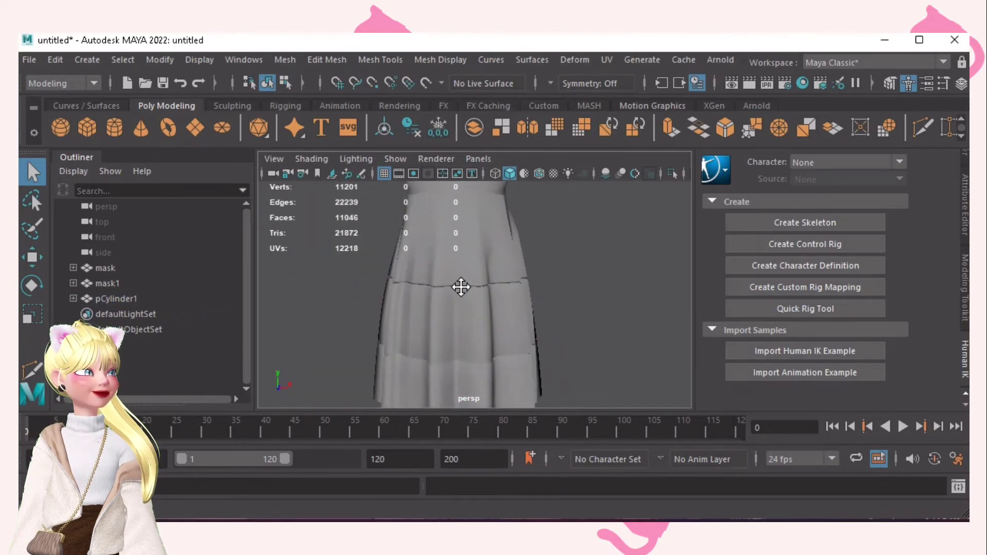
click(478, 308)
scroll(474, 305, up, 3)
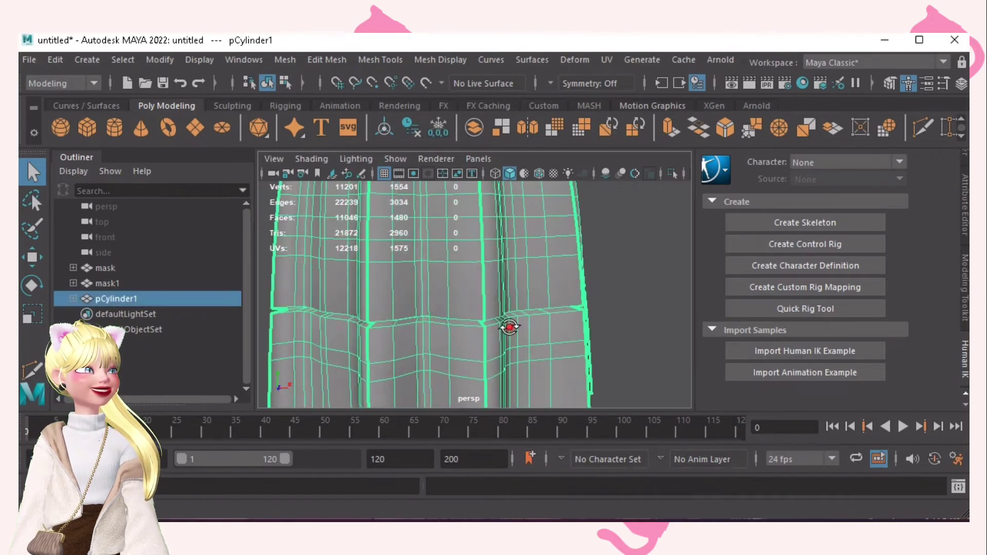
key(F10)
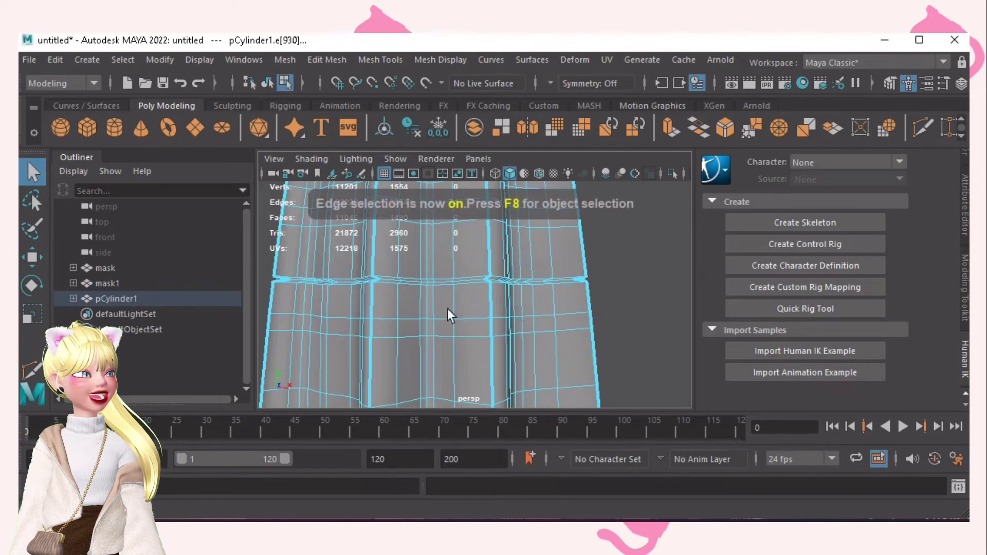
scroll(452, 303, up, 3)
double_click(450, 260)
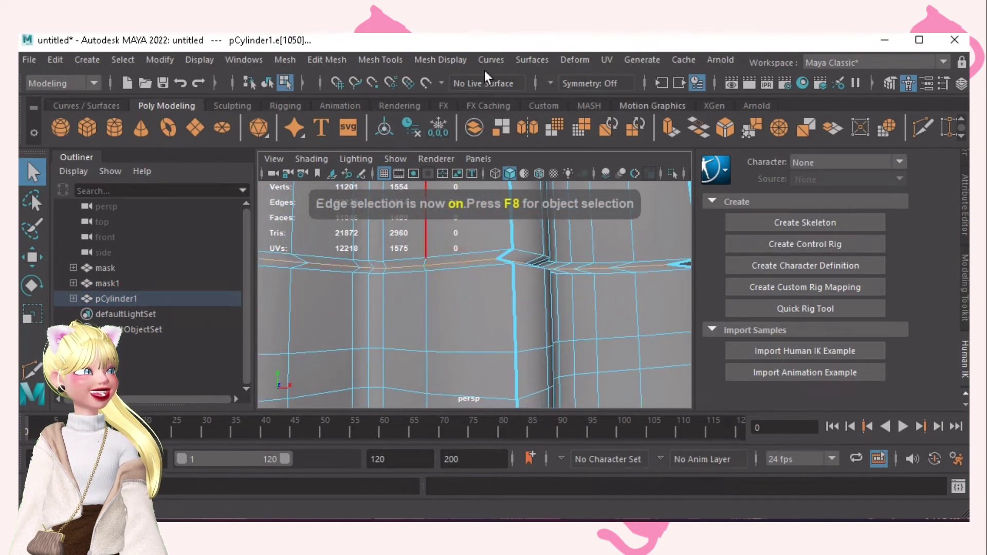
click(440, 59)
click(520, 168)
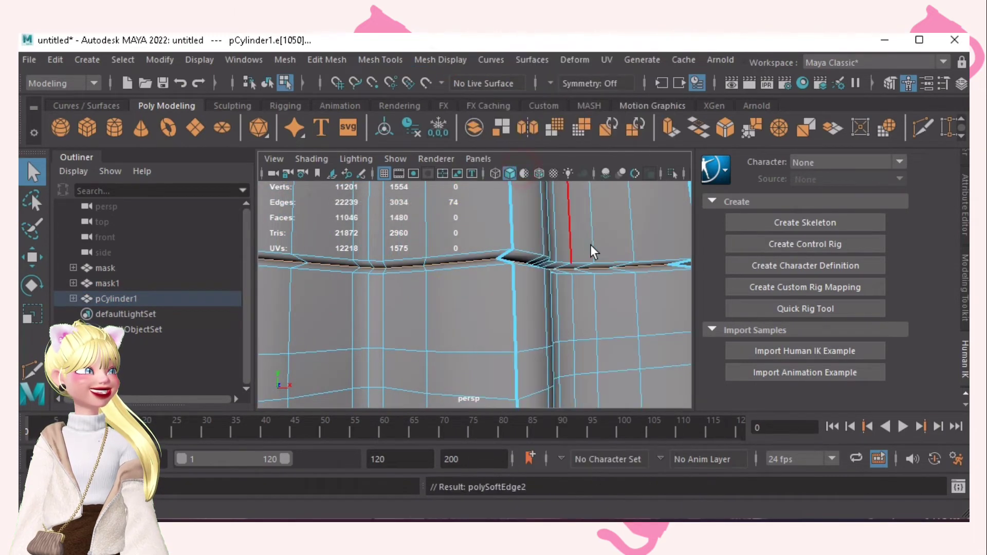
Step: Move and slightly scale the edge loops directly above and below the lower groove to shape its borders
alt+right_drag(590, 247, 427, 246)
alt+drag(428, 245, 431, 255)
alt+middle_drag(431, 255, 426, 244)
alt+right_drag(448, 251, 599, 282)
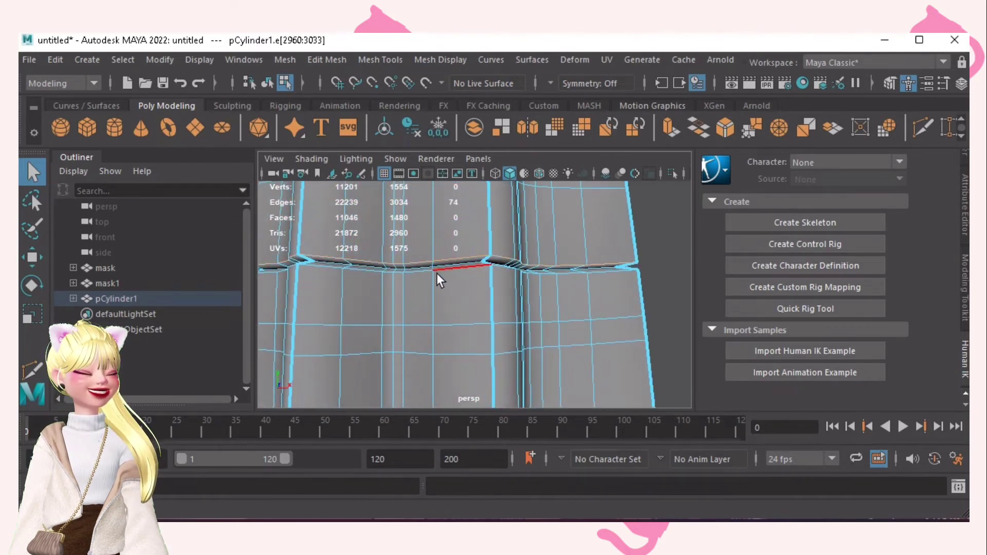
alt+drag(437, 273, 421, 246)
key(w)
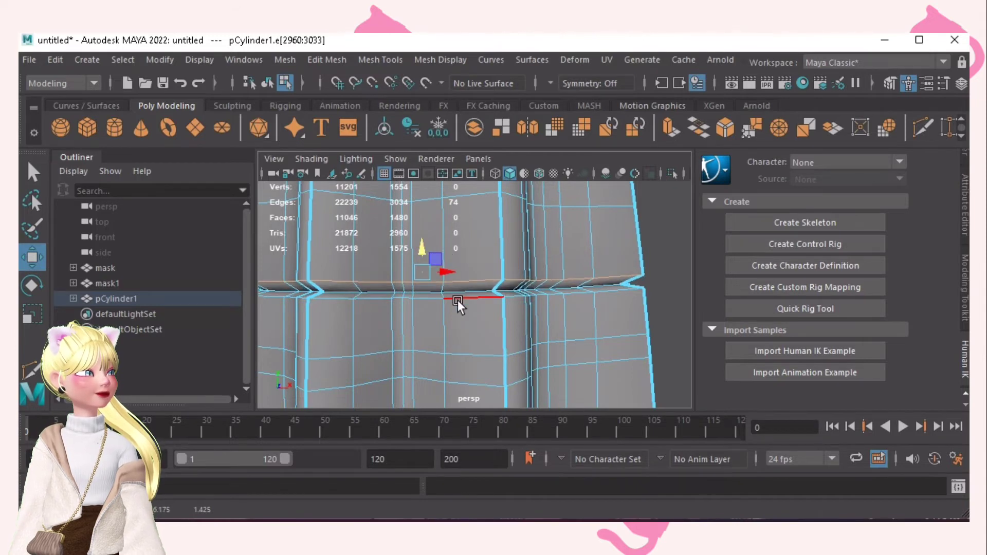
double_click(458, 301)
key(r)
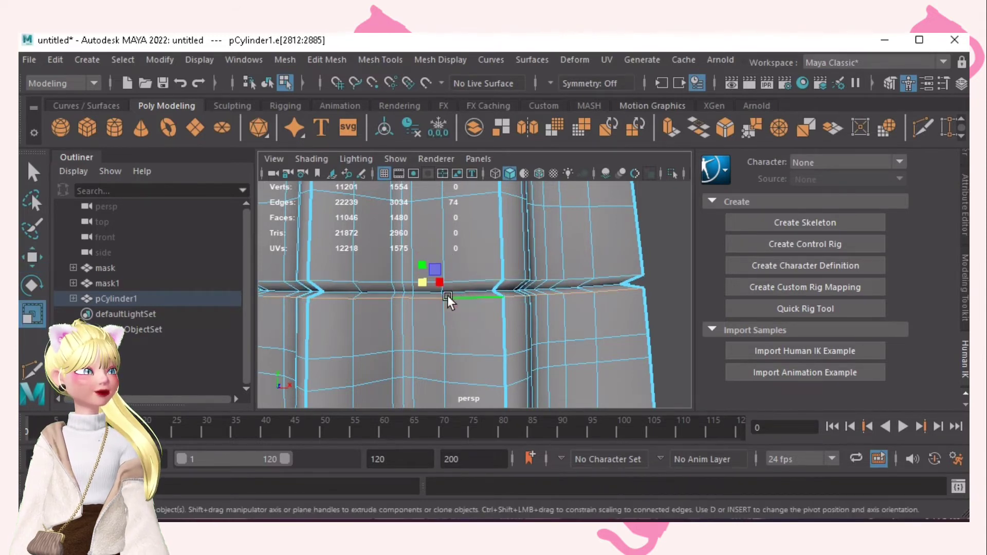
mouse_move(428, 284)
mouse_down()
mouse_move(415, 283)
mouse_move(417, 273)
mouse_up()
double_click(464, 279)
alt+middle_drag(417, 273, 443, 319)
alt+drag(444, 319, 481, 299)
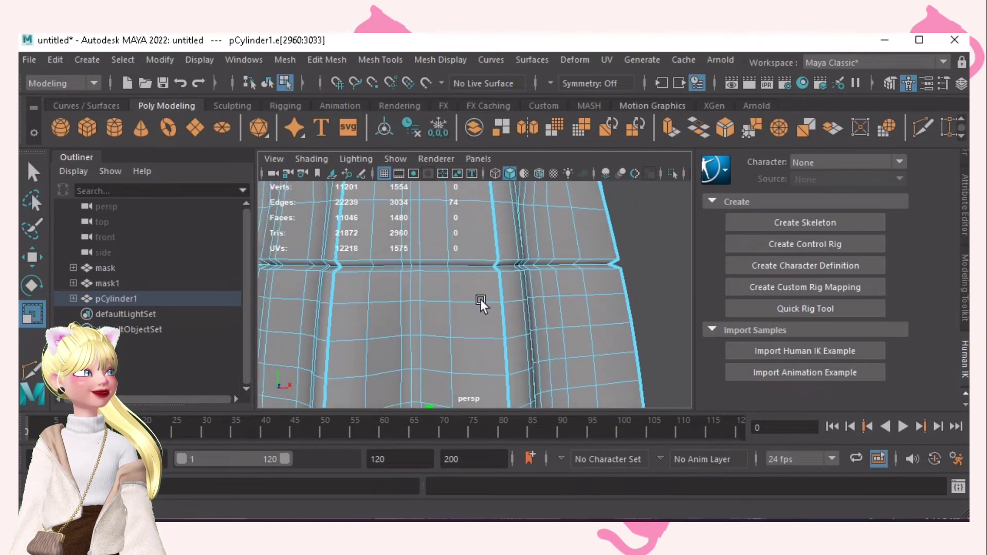
Step: Spread the upper groove's bordering edge loops apart vertically, scale the upper one inward to about 0.993, and return to object mode
click(479, 285)
double_click(479, 284)
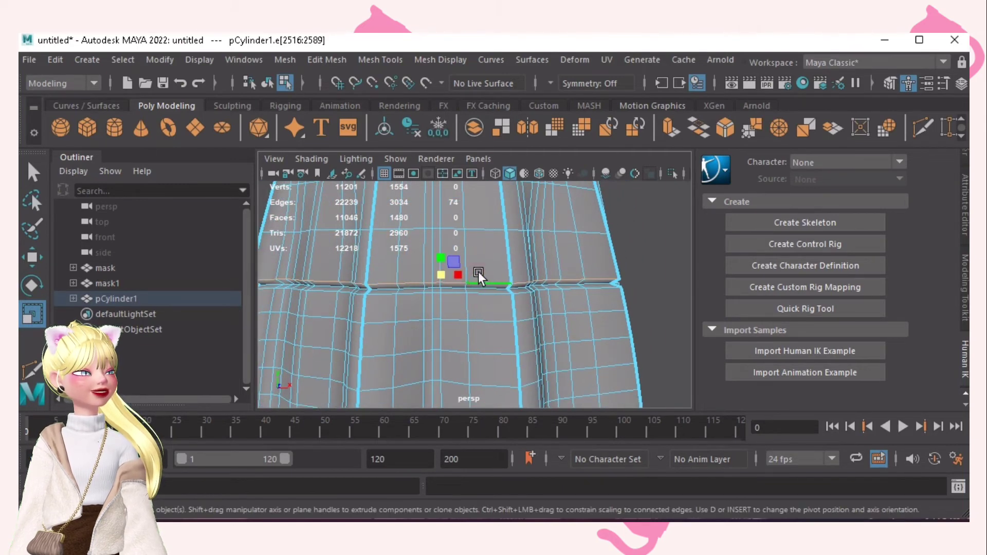
key(w)
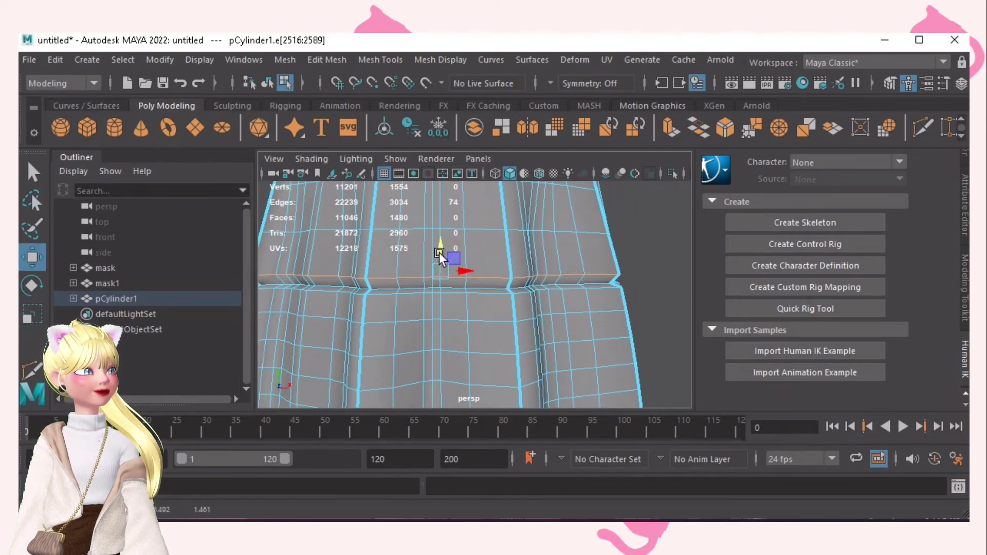
double_click(471, 288)
drag(438, 254, 440, 282)
key(r)
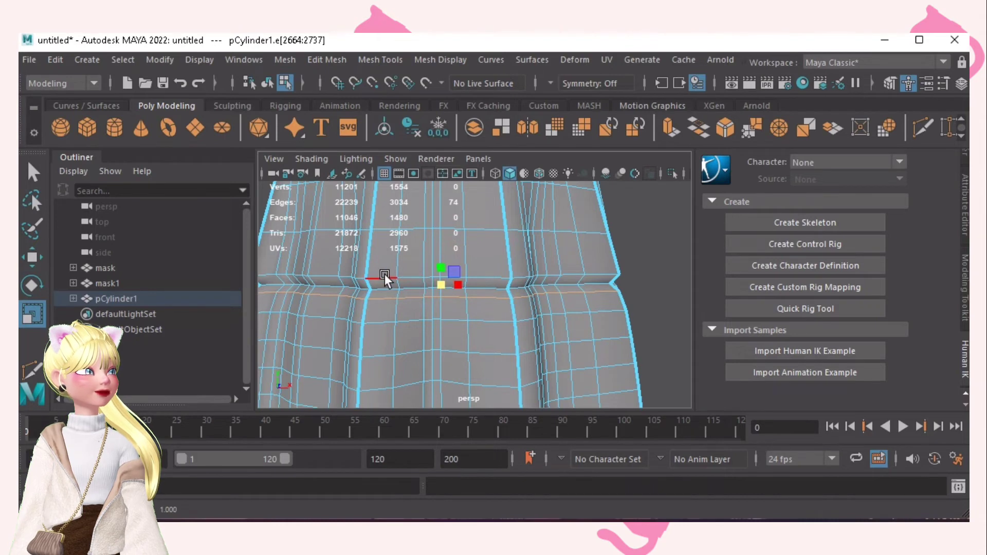
double_click(385, 274)
drag(449, 272, 440, 271)
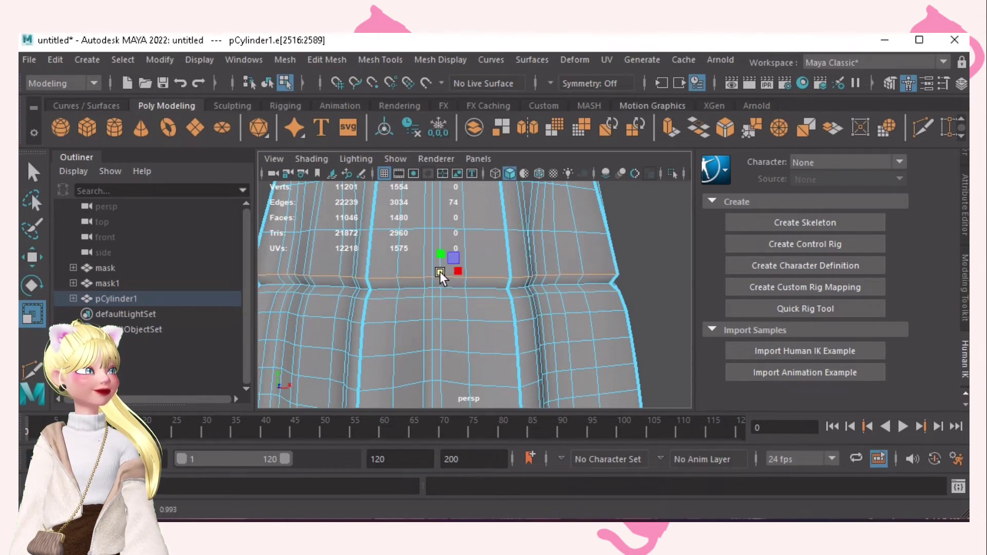
click(655, 268)
mouse_move(668, 229)
right_down()
mouse_move(652, 310)
mouse_move(661, 243)
right_up()
Step: Create a polygon cylinder and scale it up at the figure's feet
scroll(653, 251, down, 5)
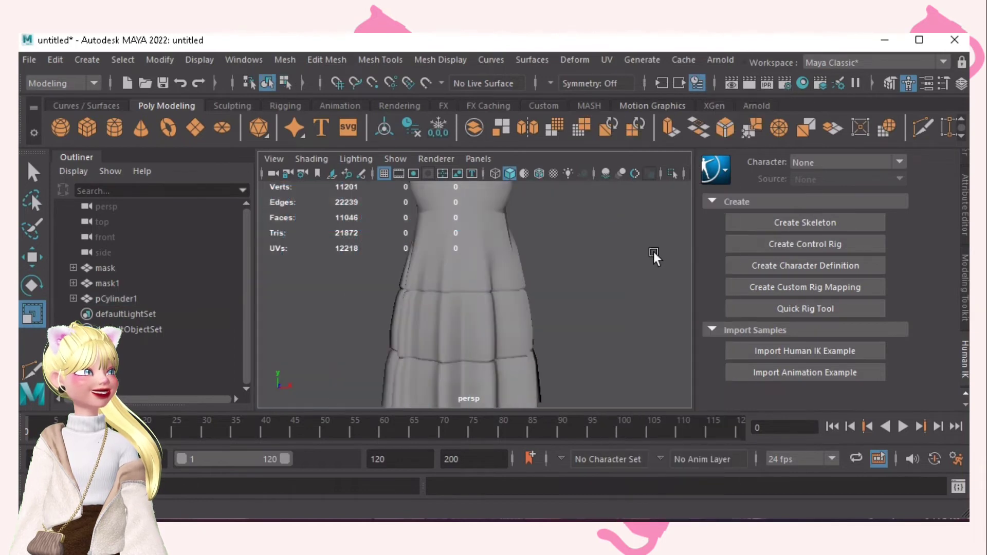
scroll(560, 316, down, 3)
alt+drag(560, 315, 540, 279)
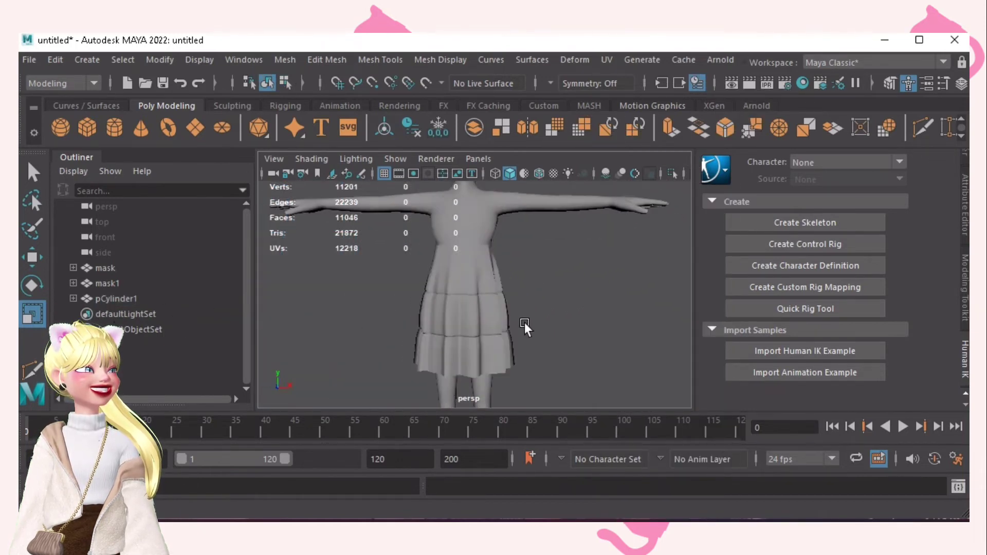
scroll(509, 328, up, 5)
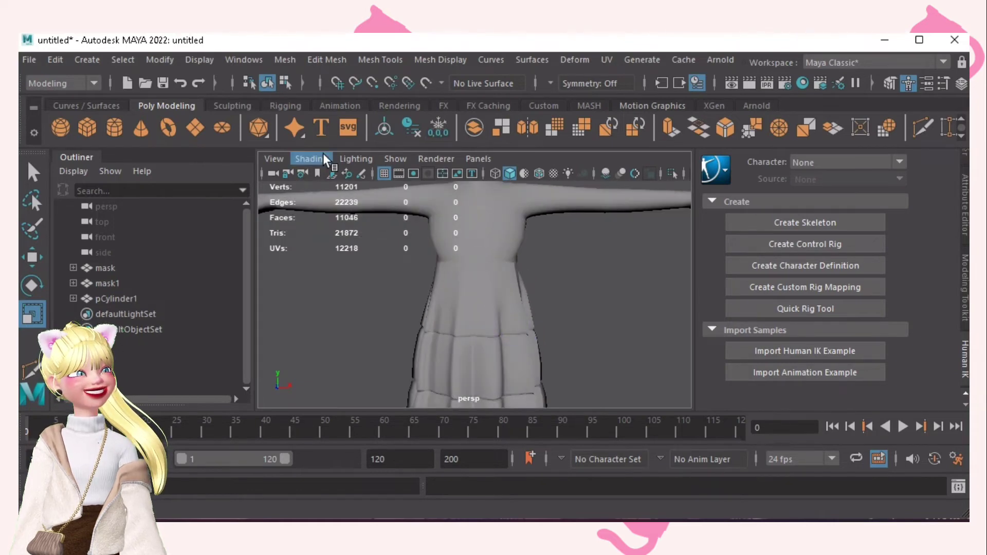
key(q)
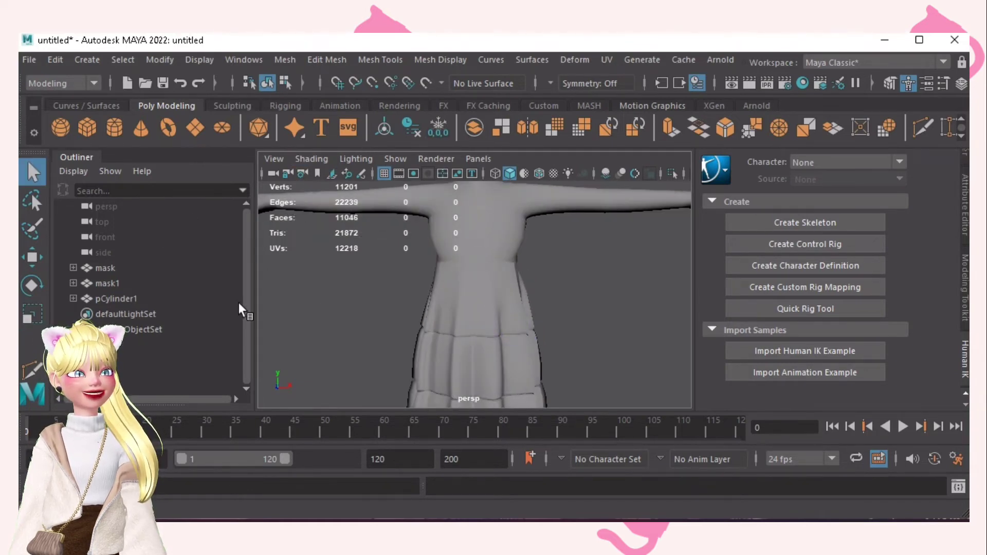
click(118, 124)
scroll(509, 277, down, 8)
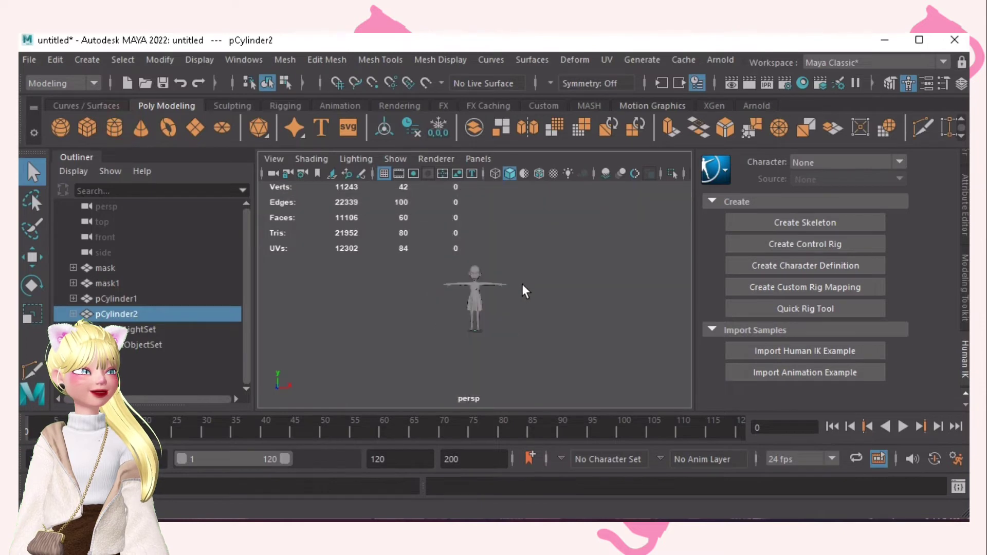
scroll(514, 298, up, 3)
key(r)
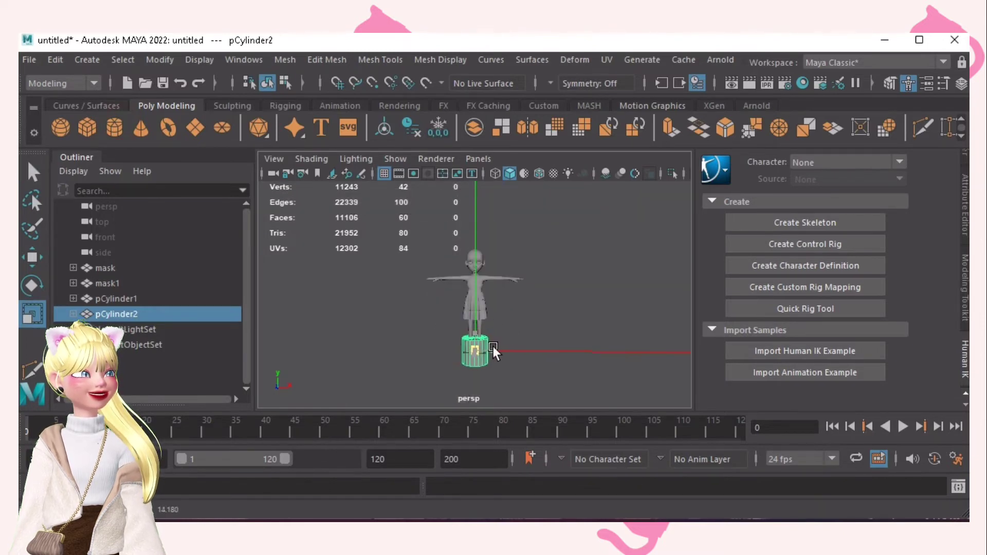
Step: Raise the cylinder onto the torso and resize it into a short band placed at the waist where top and skirt meet
key(w)
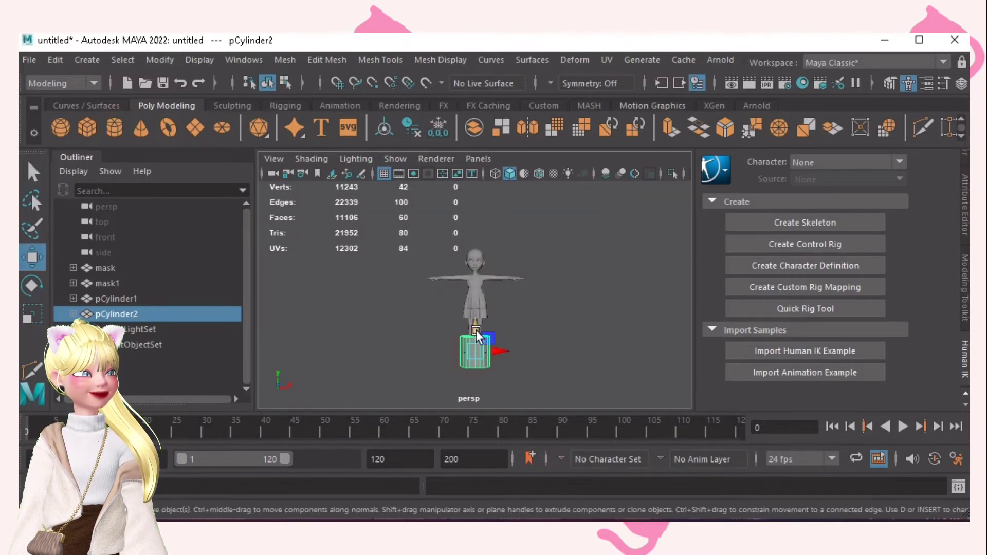
drag(476, 330, 476, 279)
scroll(584, 310, up, 3)
key(r)
drag(477, 281, 477, 281)
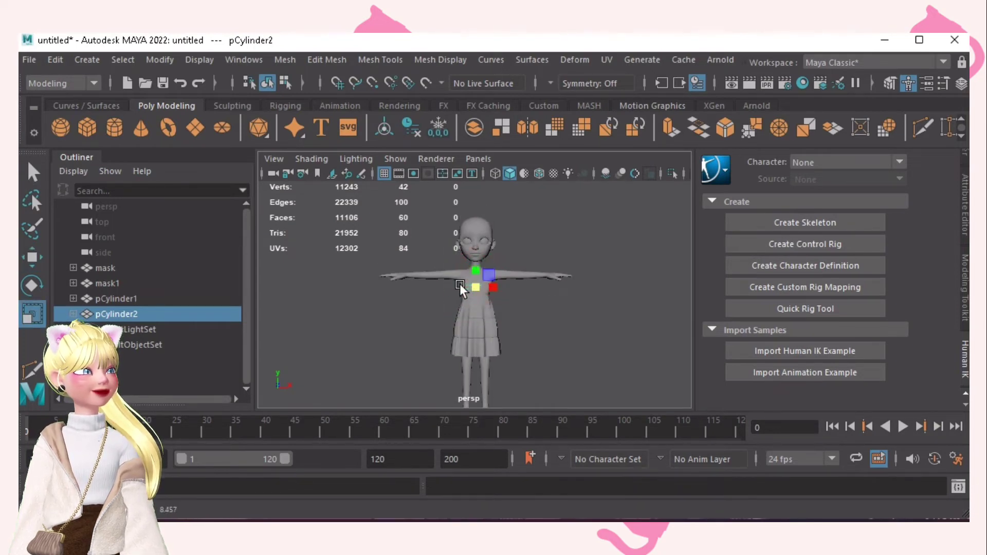
alt+right_drag(460, 284, 678, 342)
key(w)
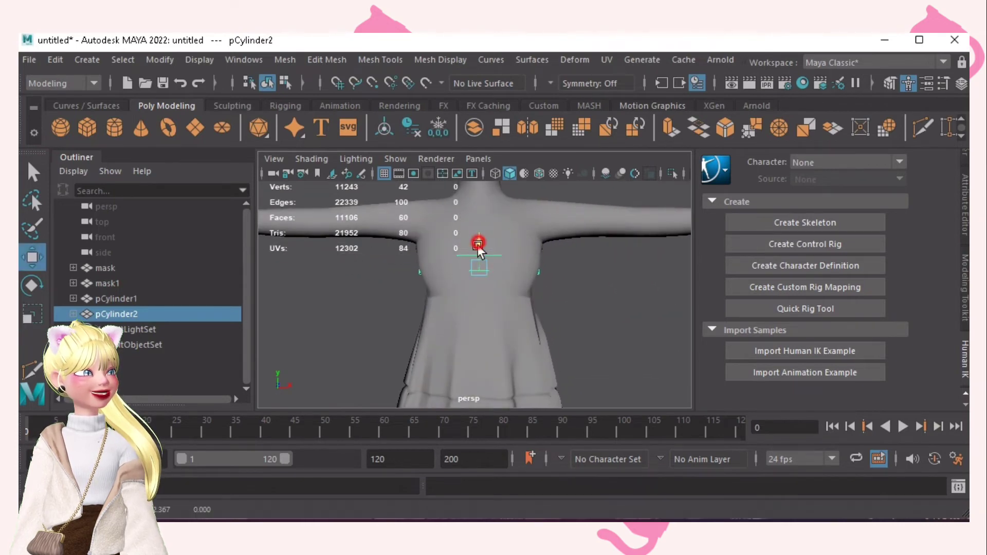
drag(477, 244, 482, 272)
Step: Adjust the waist band's scale and front-to-back position to align it with the body
alt+right_drag(482, 270, 520, 341)
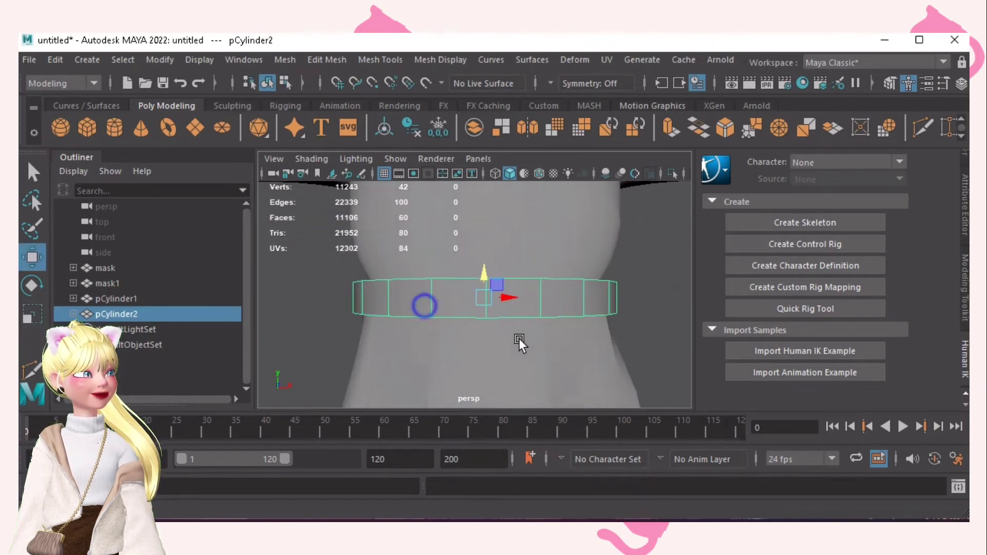
alt+drag(519, 341, 378, 347)
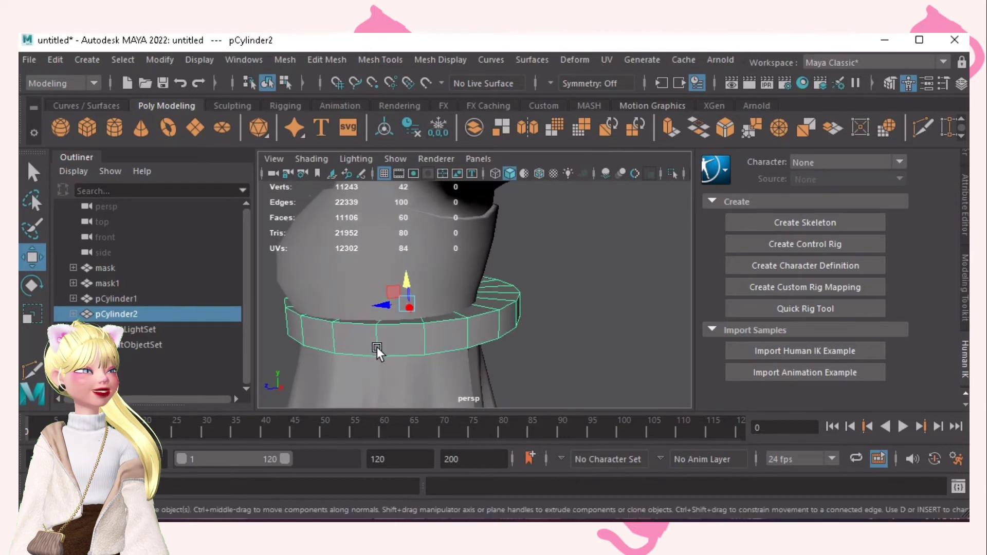
key(r)
alt+drag(386, 314, 475, 308)
key(w)
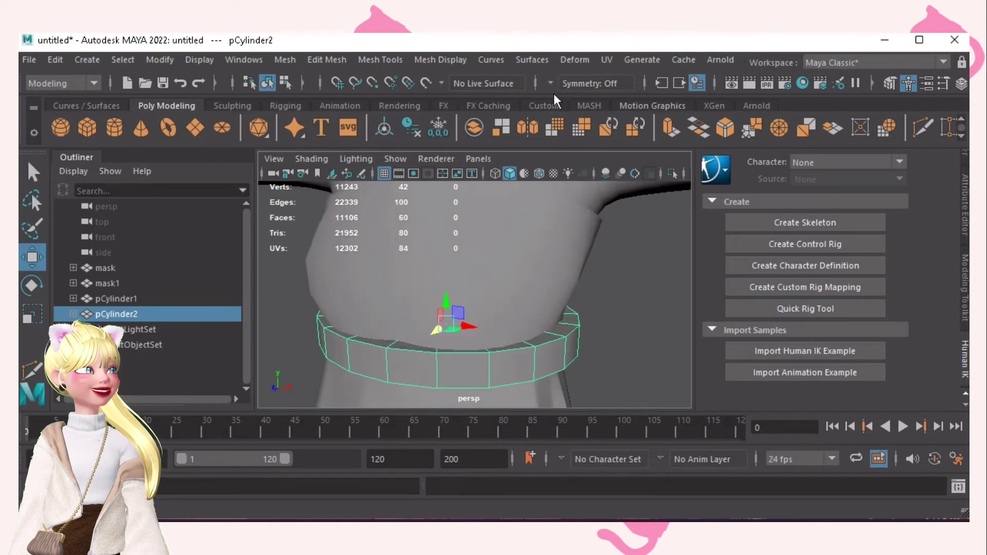
Step: Enable Object X symmetry and use Soft Select to move the waist band's side and front faces to fit the body
click(551, 83)
click(580, 109)
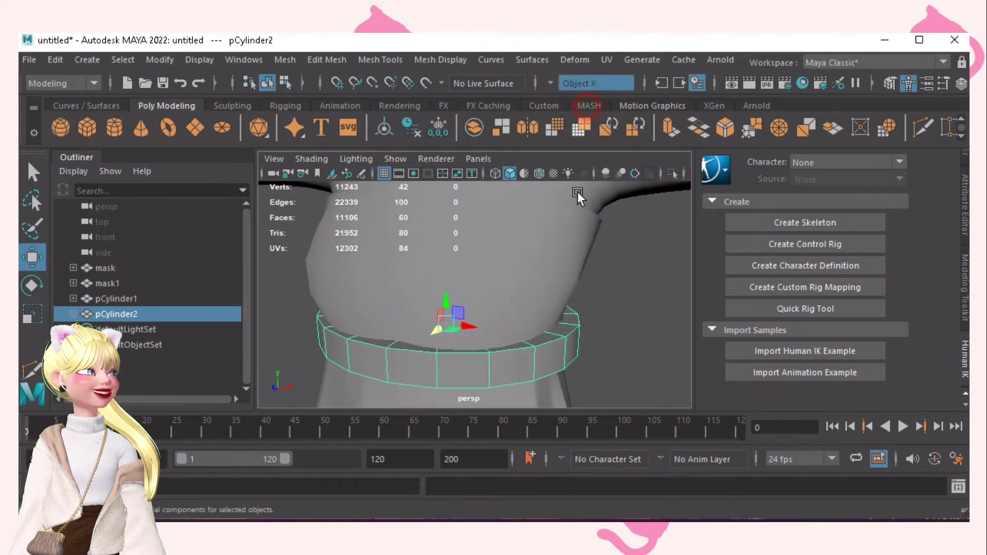
alt+drag(561, 211, 542, 215)
key(F11)
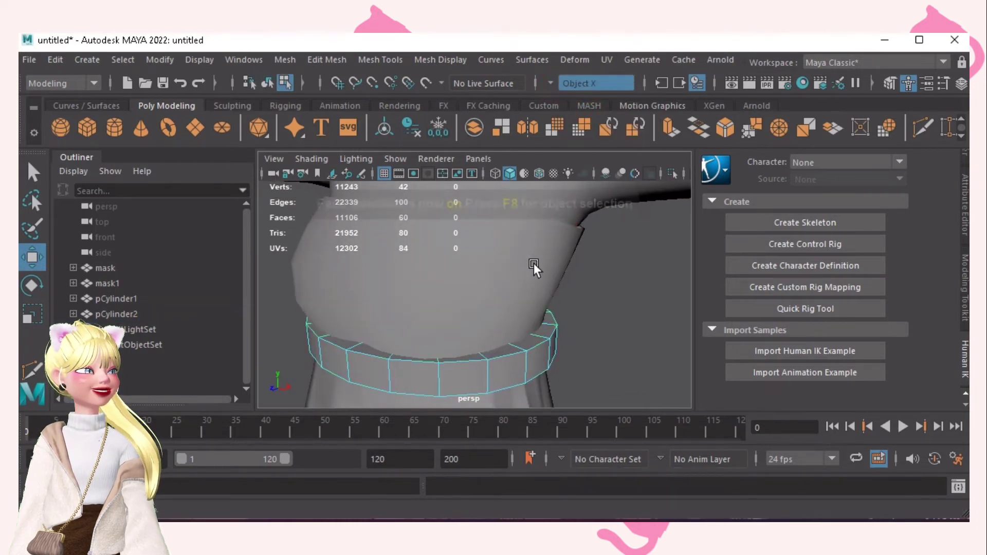
click(548, 345)
key(b)
drag(579, 353, 569, 346)
click(381, 369)
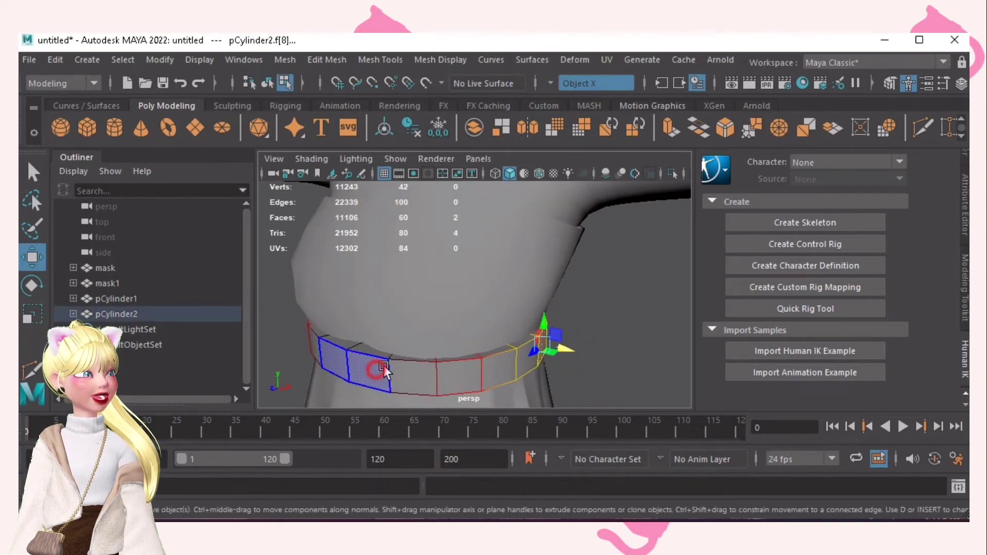
drag(344, 376, 353, 372)
click(404, 381)
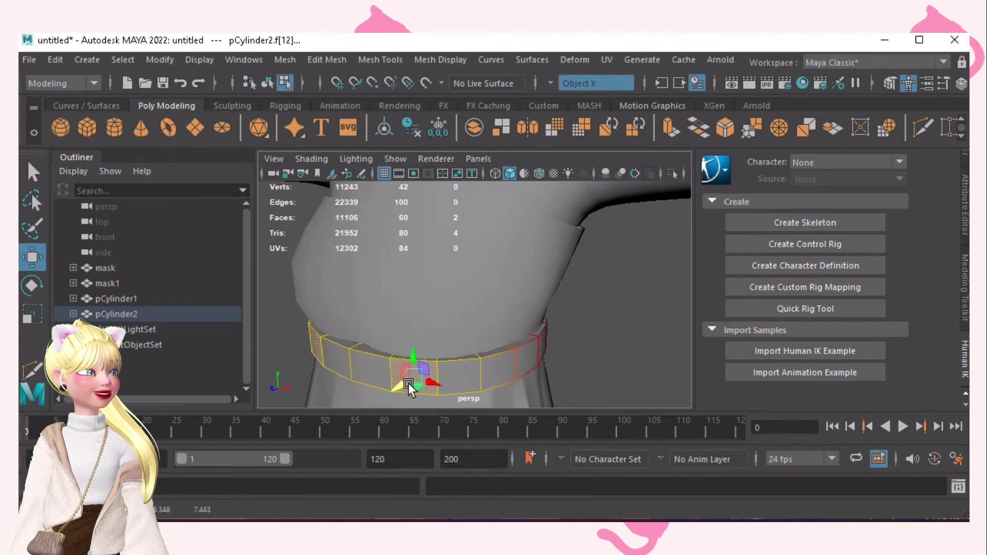
Step: Adjust the back faces of the waist band so it follows the body, then clear the face selection
alt+drag(408, 383, 362, 300)
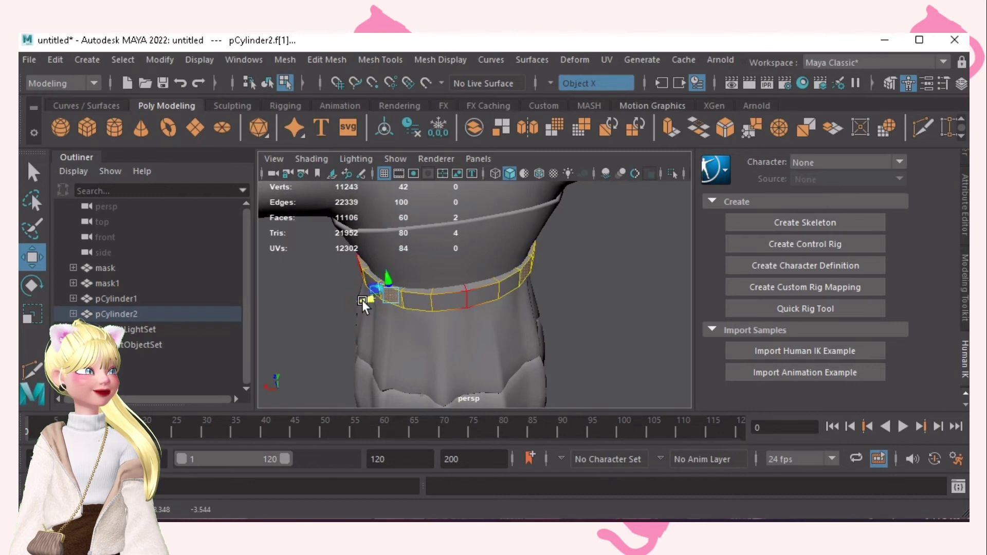
click(461, 301)
alt+drag(427, 291, 438, 284)
click(600, 279)
alt+drag(581, 289, 540, 254)
Step: Turn symmetry off and return to object mode
click(554, 79)
click(583, 93)
alt+right_drag(478, 226, 325, 233)
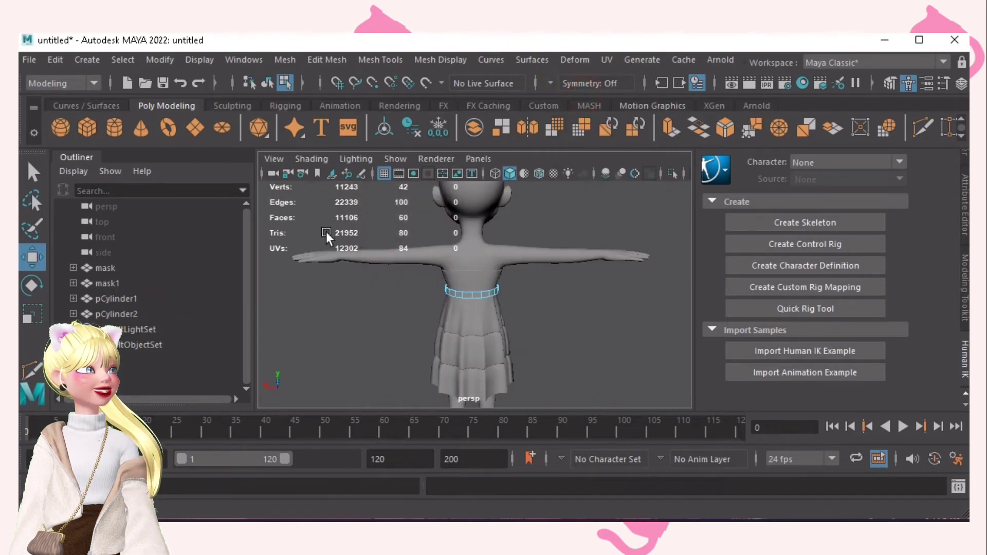
alt+drag(326, 232, 519, 264)
key(q)
right_drag(550, 267, 548, 241)
alt+right_drag(427, 269, 519, 288)
mouse_move(529, 312)
alt+mouse_down()
mouse_move(550, 347)
mouse_move(521, 326)
alt+mouse_up()
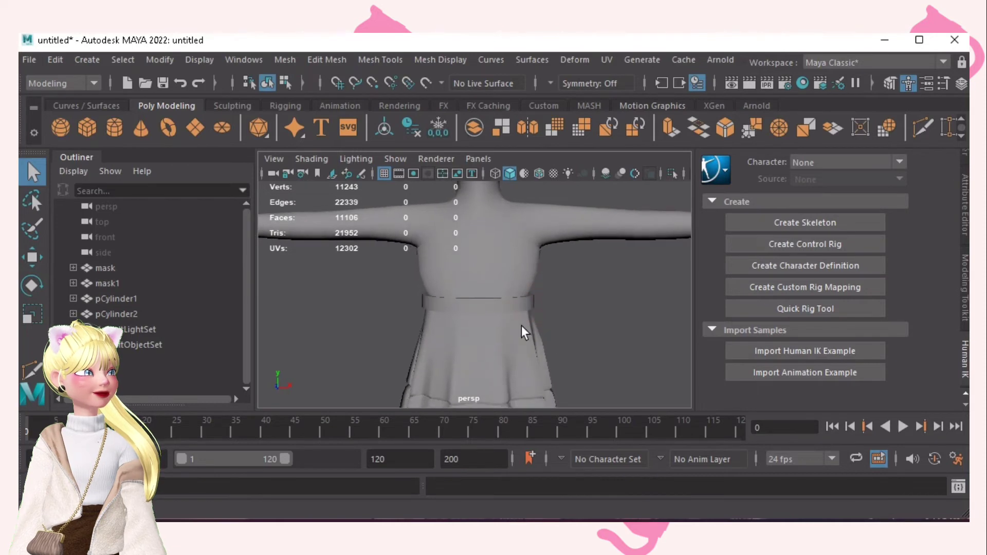
Step: Insert two edge loops around the waist band with Multi-Cut, one close to its upper edge and one close to its lower edge
click(494, 305)
scroll(519, 304, up, 5)
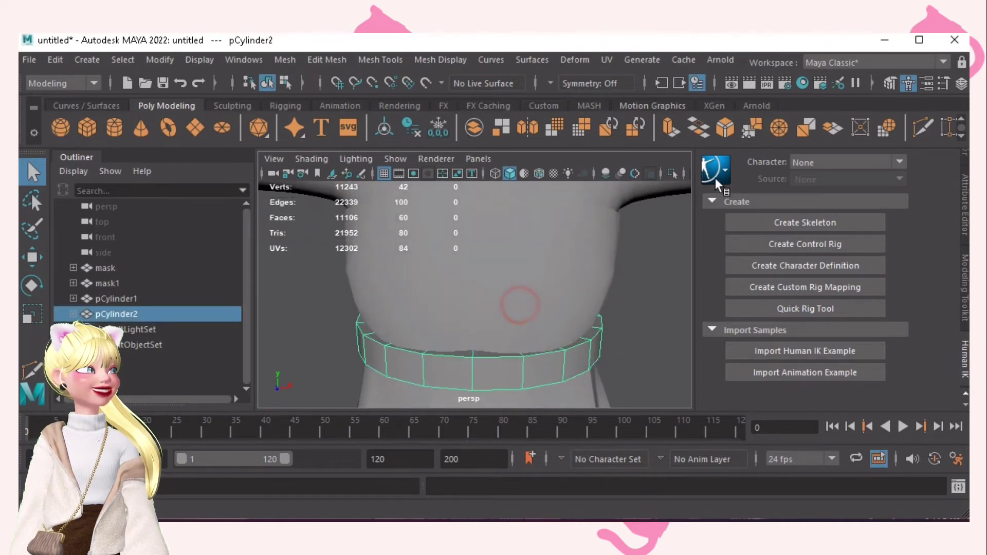
click(924, 130)
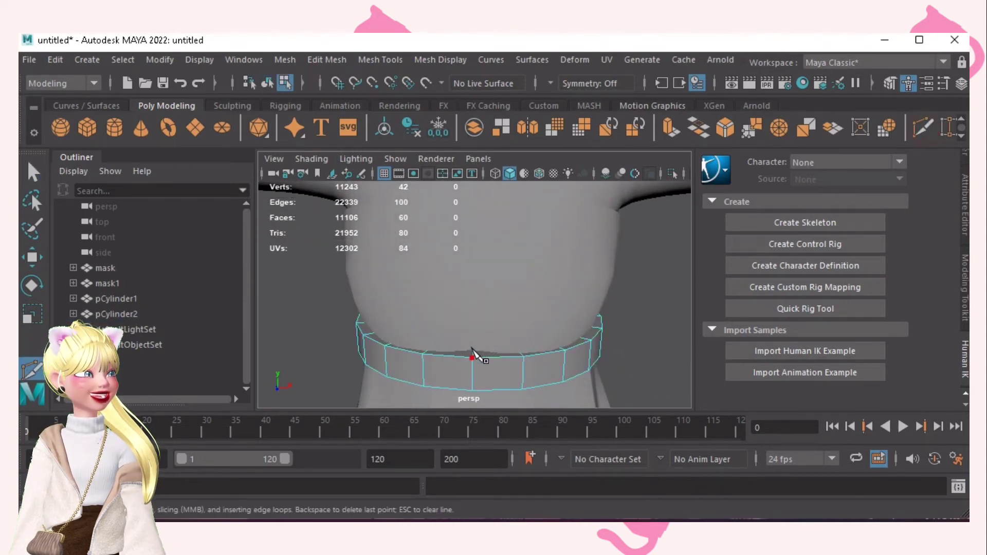
alt+drag(506, 337, 432, 282)
alt+right_drag(432, 283, 487, 225)
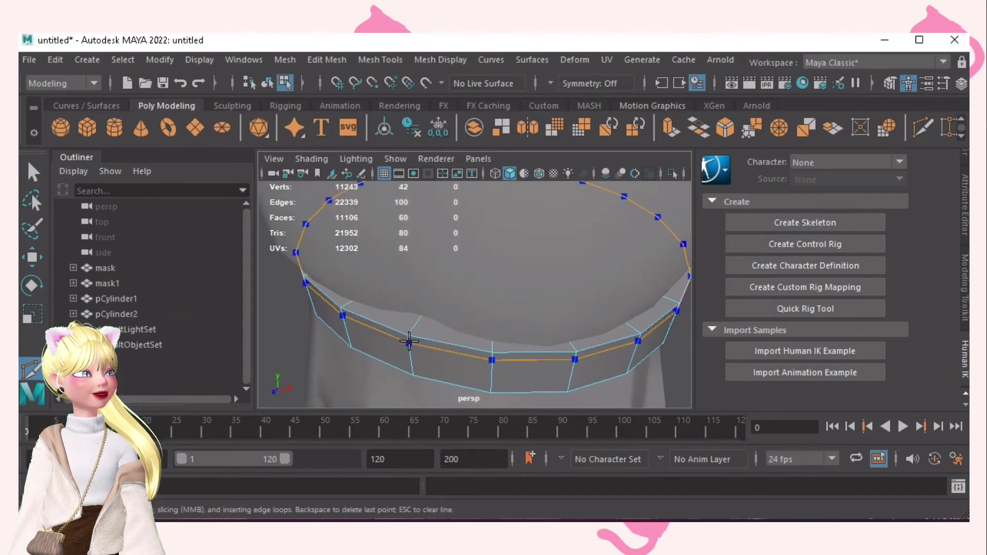
alt+drag(450, 346, 484, 325)
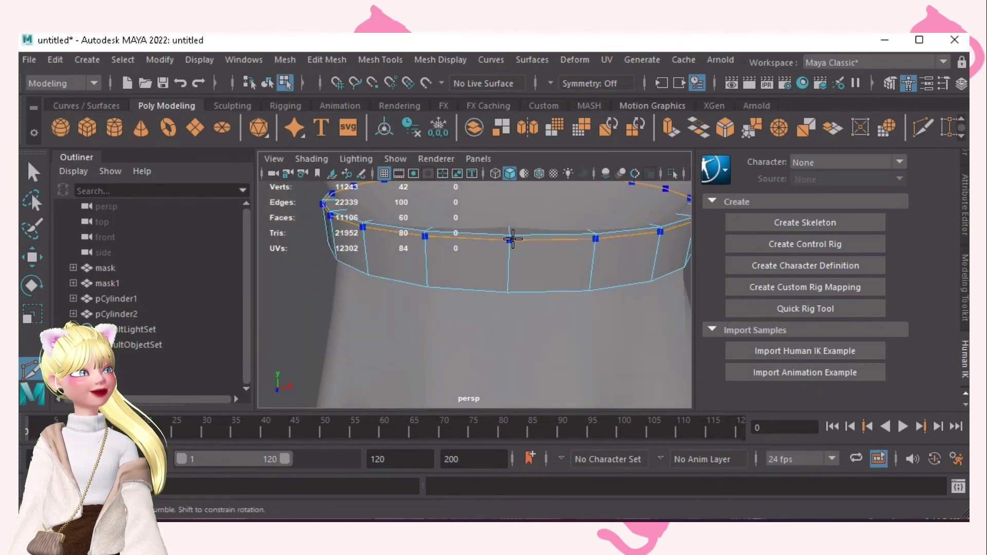
ctrl+click(512, 239)
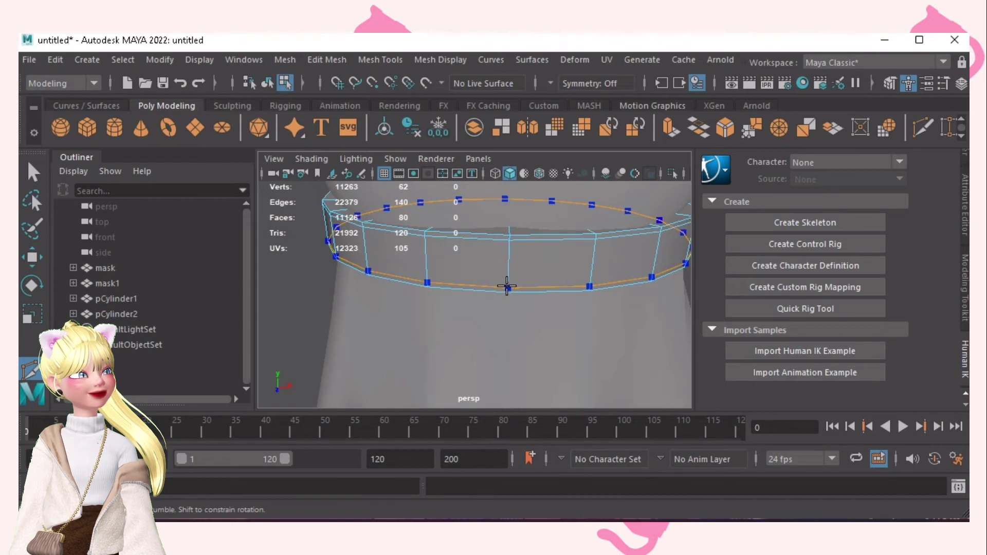
ctrl+click(508, 284)
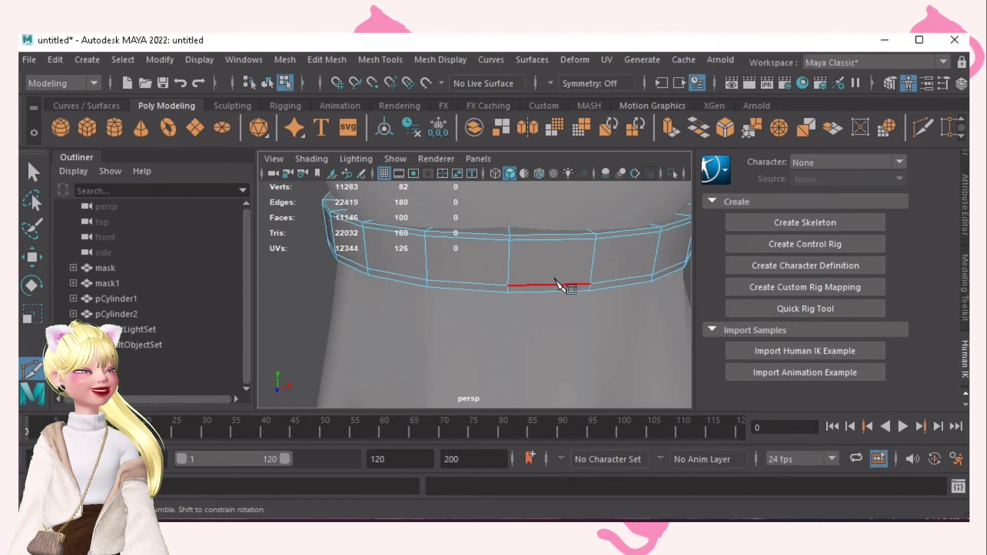
Step: Select the vertex loop along the waist band's upper edge and scale it slightly inward
key(F9)
key(q)
click(486, 256)
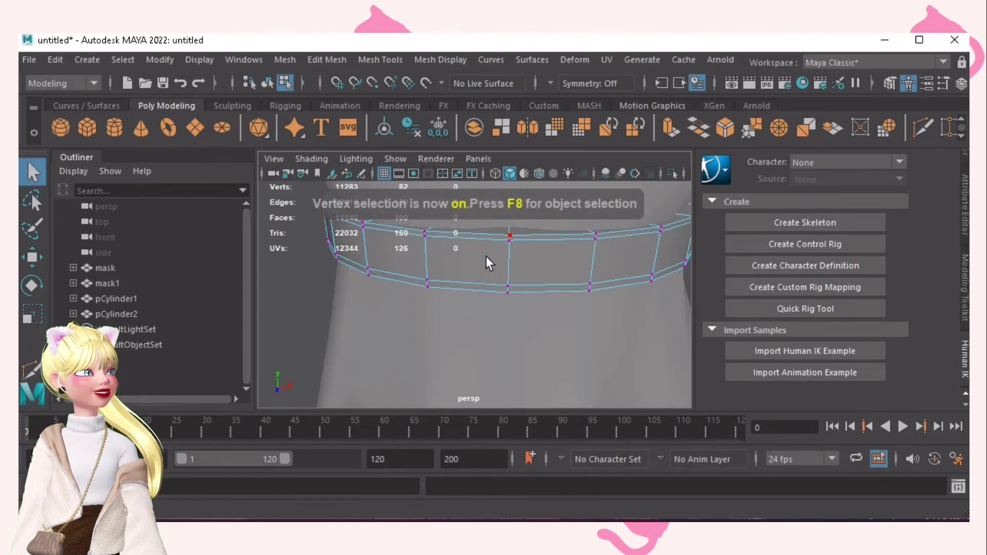
alt+drag(485, 256, 486, 269)
click(507, 272)
shift+double_click(425, 270)
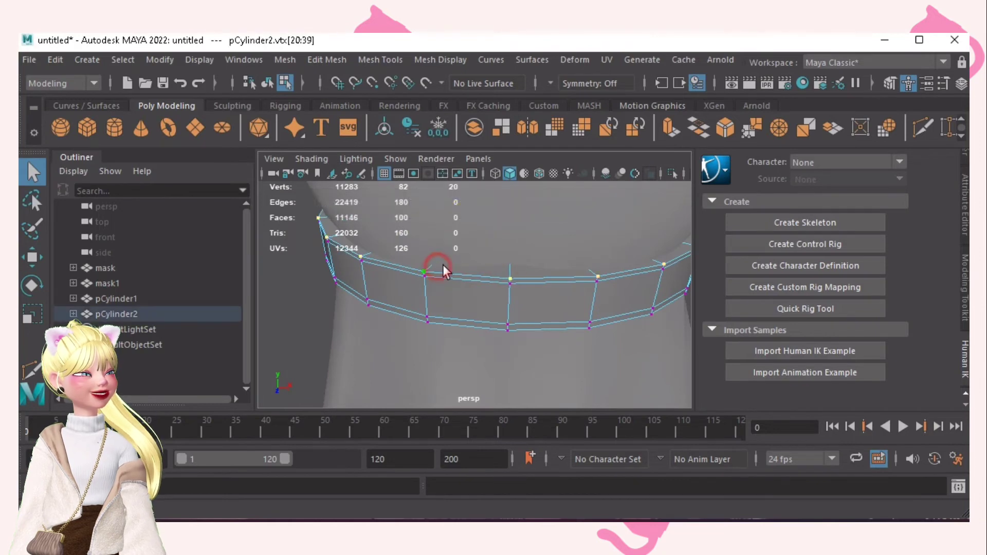
key(r)
drag(508, 206, 497, 203)
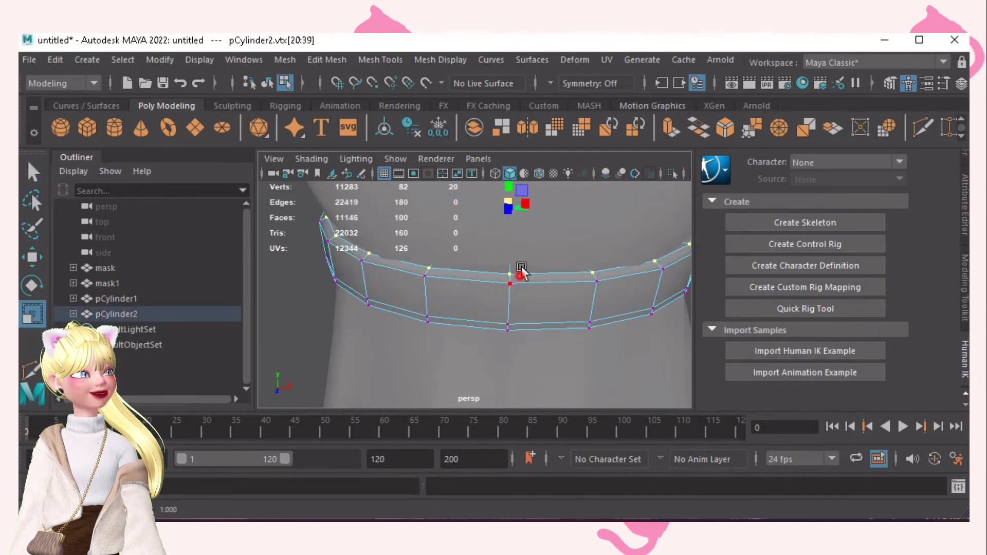
Step: Scale the vertex loop along the waist band's lower edge inward to about 0.961 and return to object mode
alt+drag(520, 270, 482, 270)
click(508, 253)
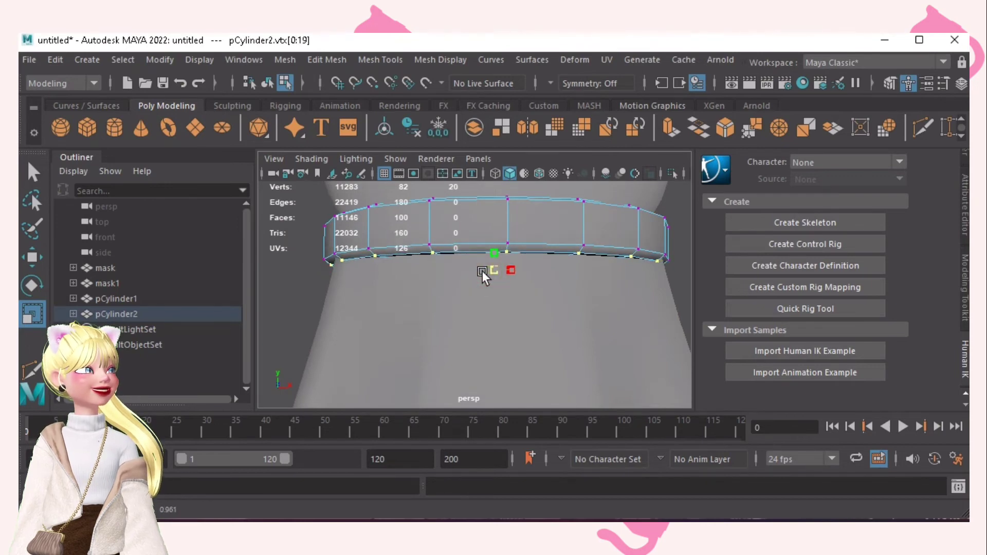
scroll(483, 273, down, 5)
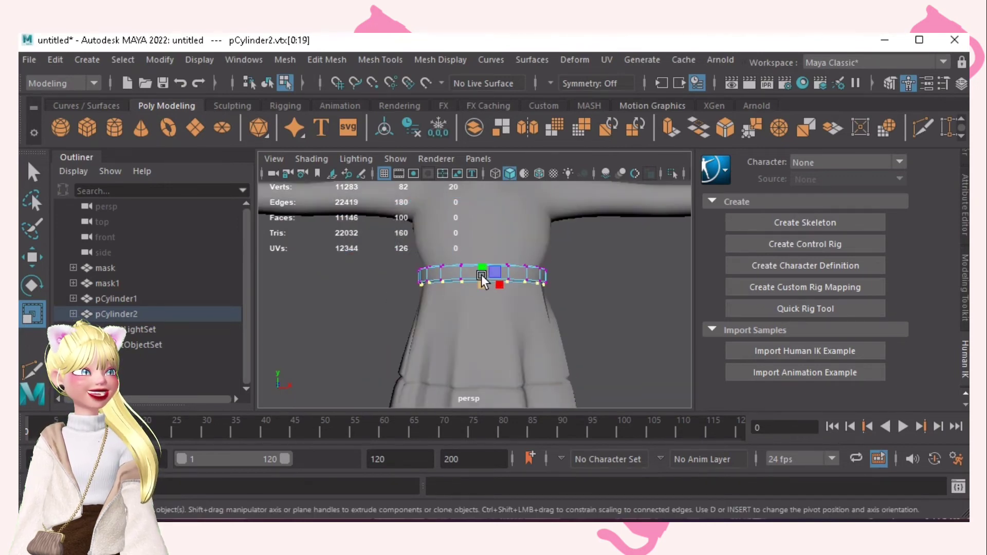
key(q)
right_click(634, 256)
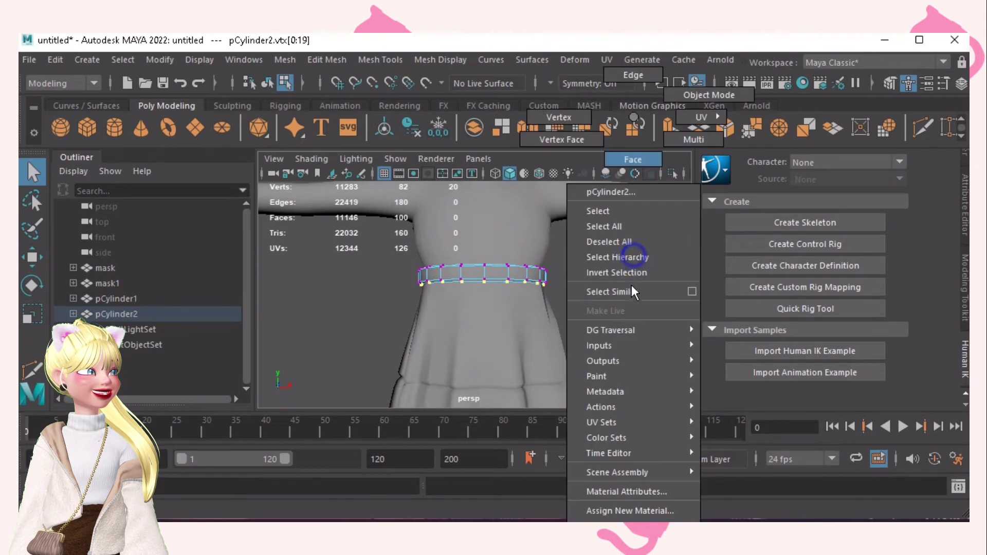
click(633, 240)
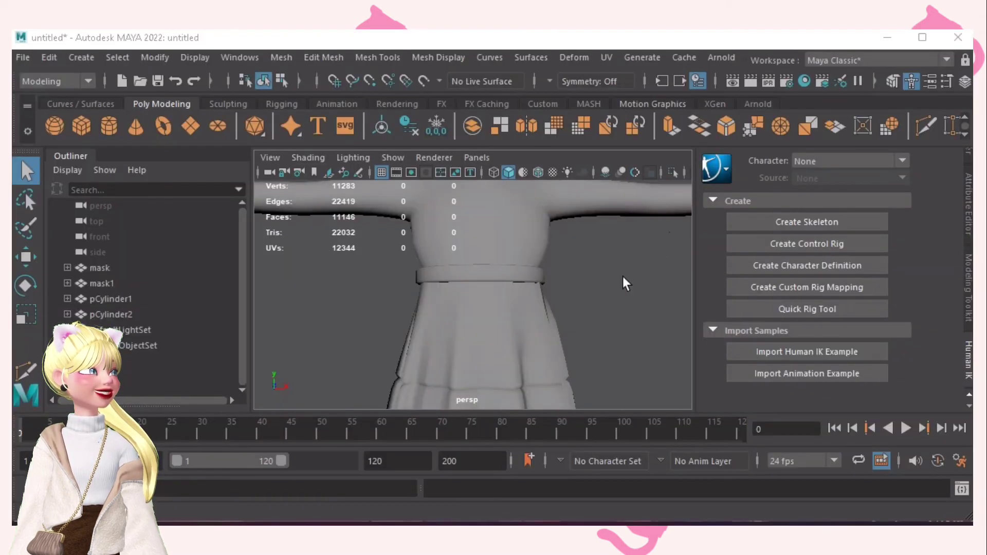
Step: Examine how the waist band fits between the top and the skirt on the figure
scroll(622, 276, up, 3)
scroll(622, 276, down, 3)
scroll(567, 334, up, 3)
alt+drag(567, 334, 448, 294)
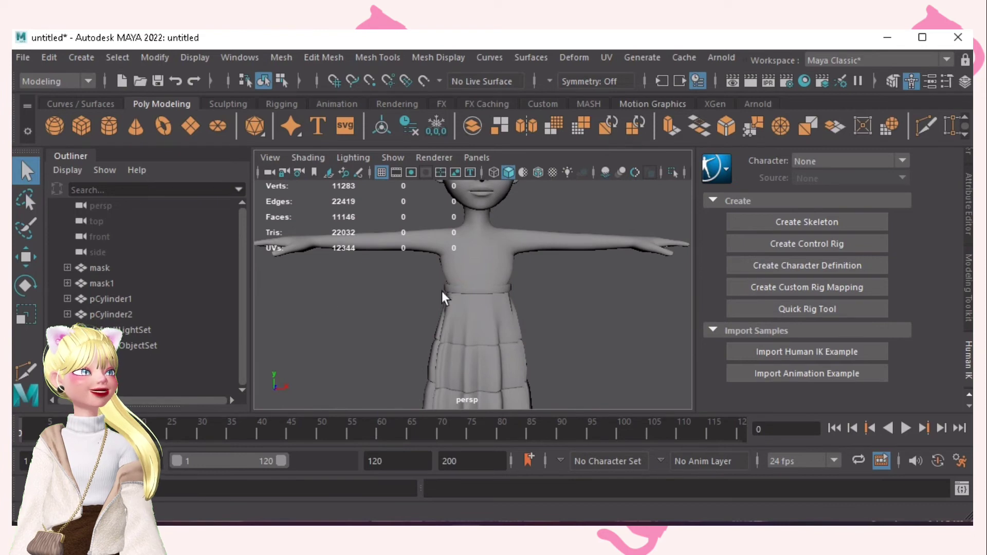
scroll(513, 285, down, 5)
alt+right_drag(429, 315, 611, 359)
alt+drag(614, 366, 602, 339)
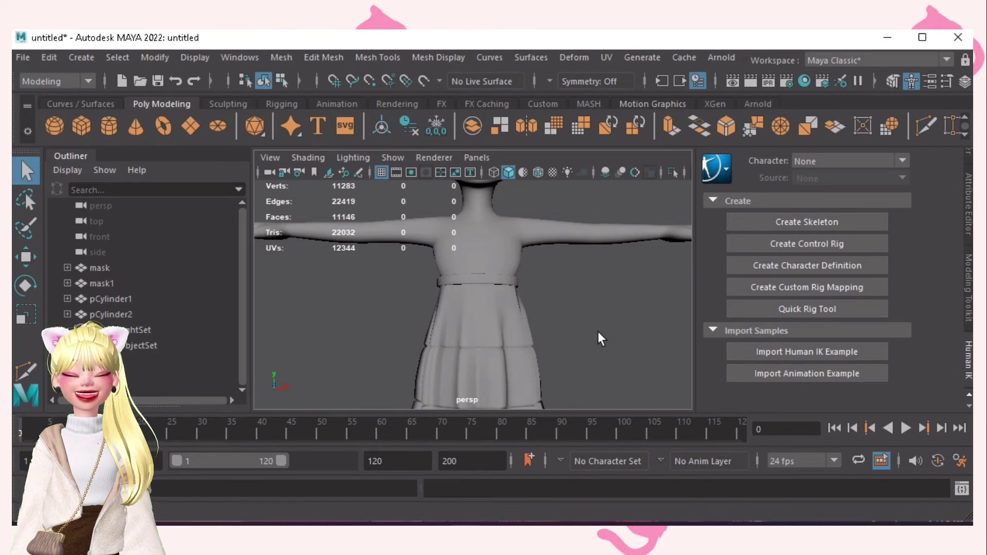
Step: Hide the body mesh (mask) so only the outfit pieces are shown
click(116, 267)
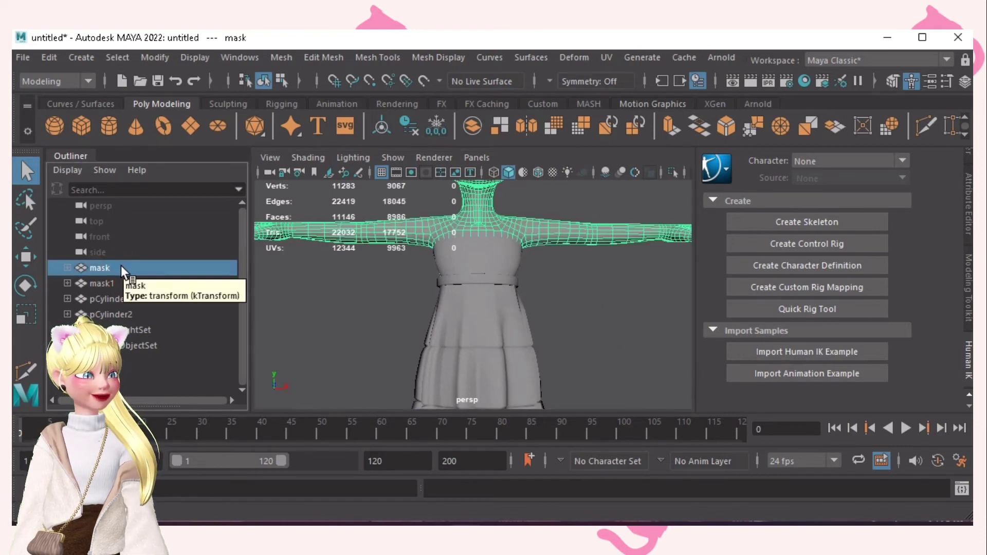
key(ctrl+h)
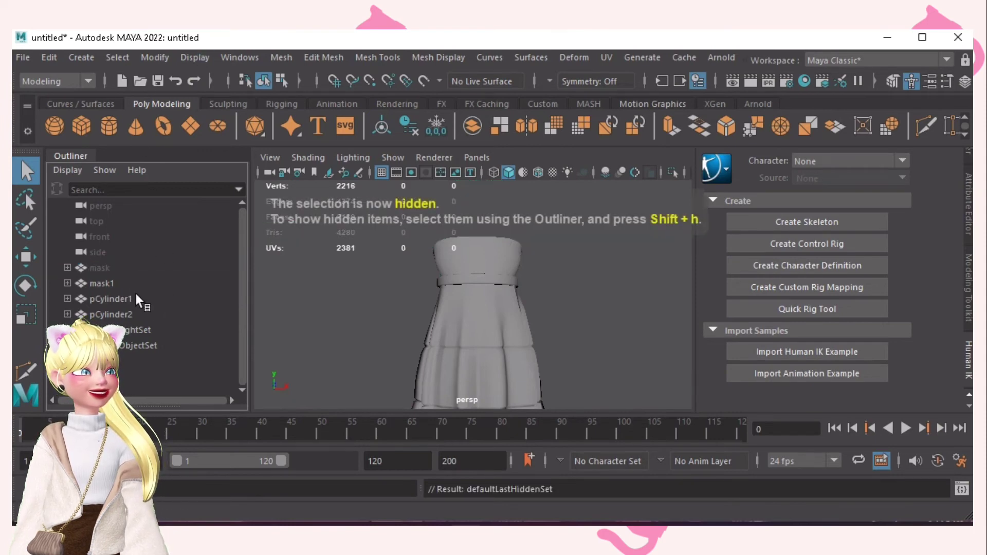
click(135, 297)
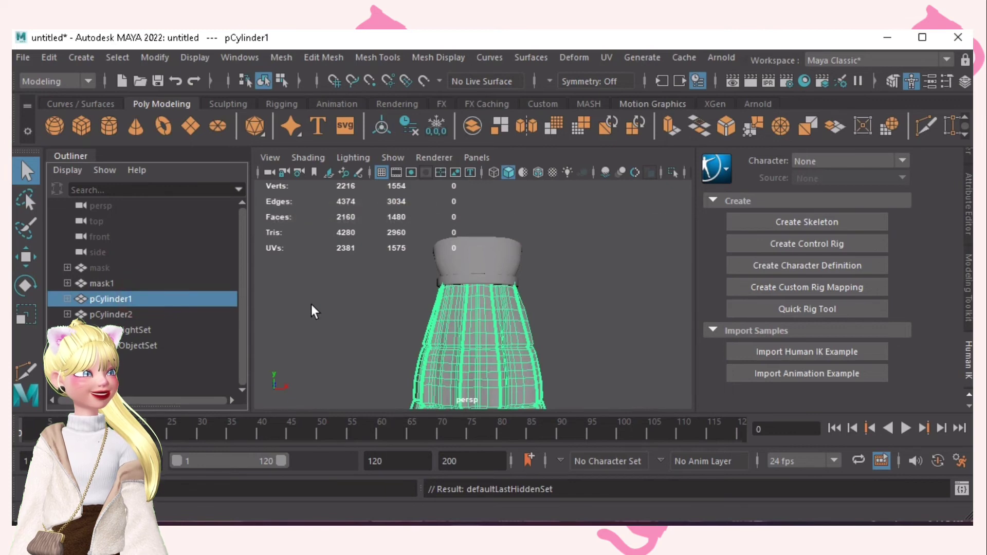
mouse_move(463, 301)
alt+mouse_down()
mouse_move(556, 283)
mouse_move(548, 304)
mouse_move(456, 293)
alt+mouse_up()
Step: Combine the top, skirt and waist band (mask1, pCylinder1, pCylinder2) into a single mesh and delete its history
click(126, 283)
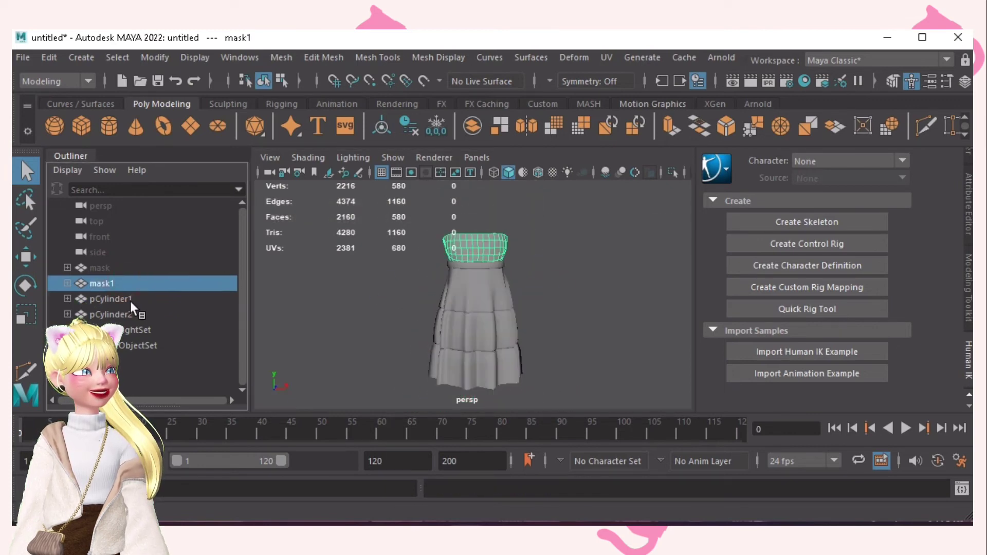
click(131, 299)
click(125, 314)
shift+click(112, 284)
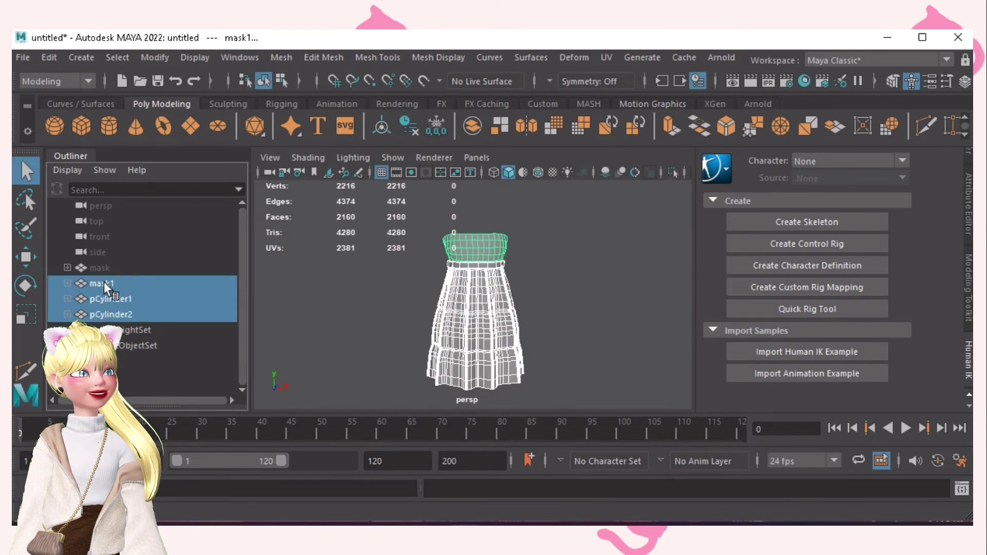
click(130, 298)
click(141, 313)
shift+click(127, 290)
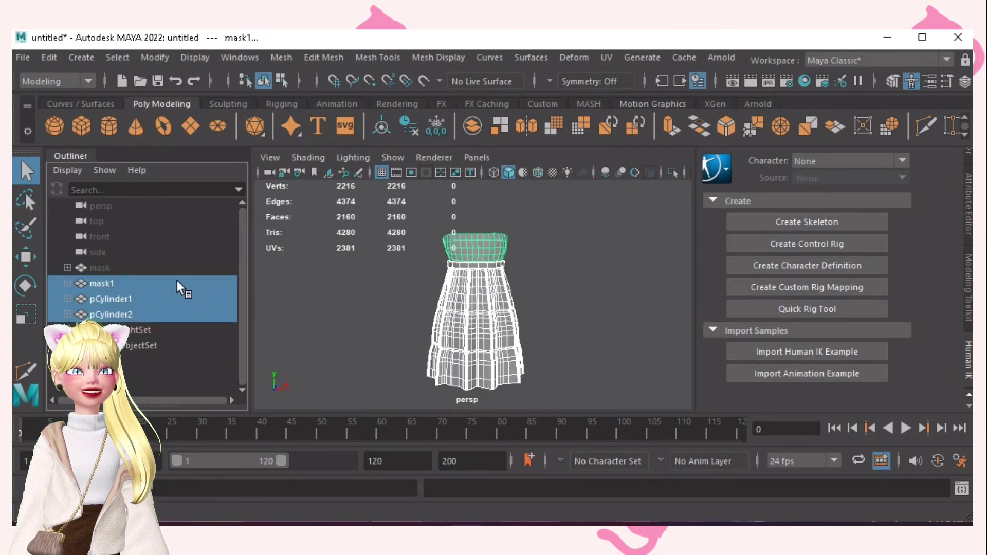
click(122, 313)
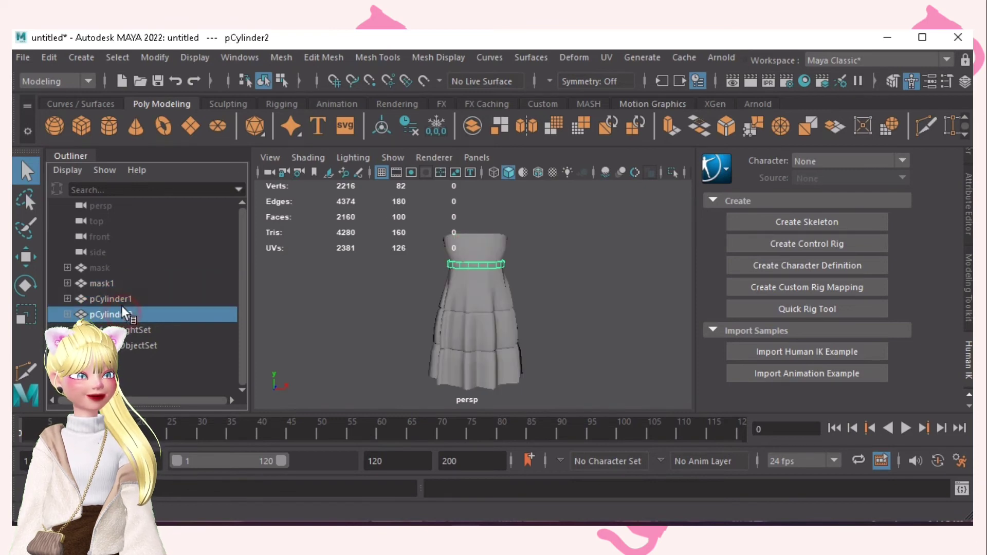
shift+click(119, 284)
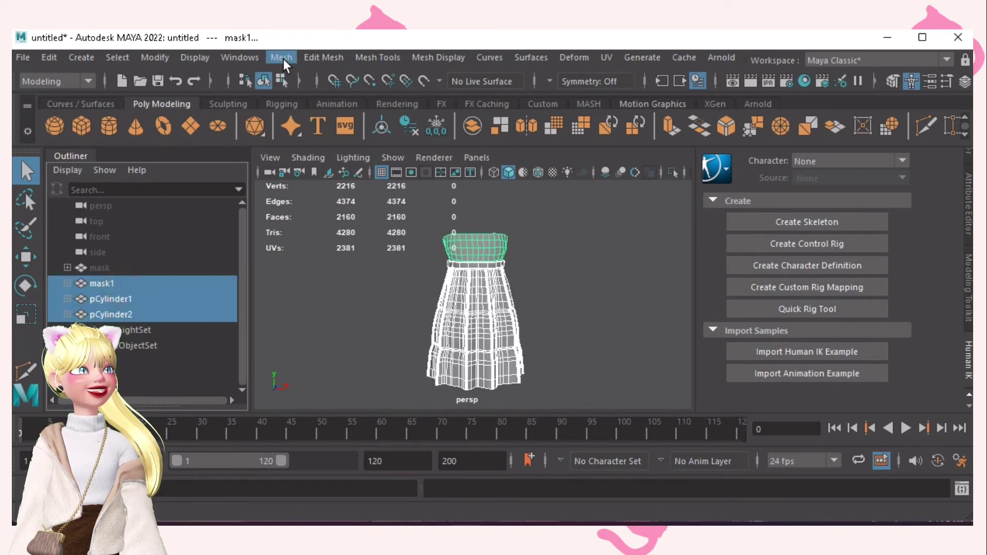
click(282, 58)
click(314, 113)
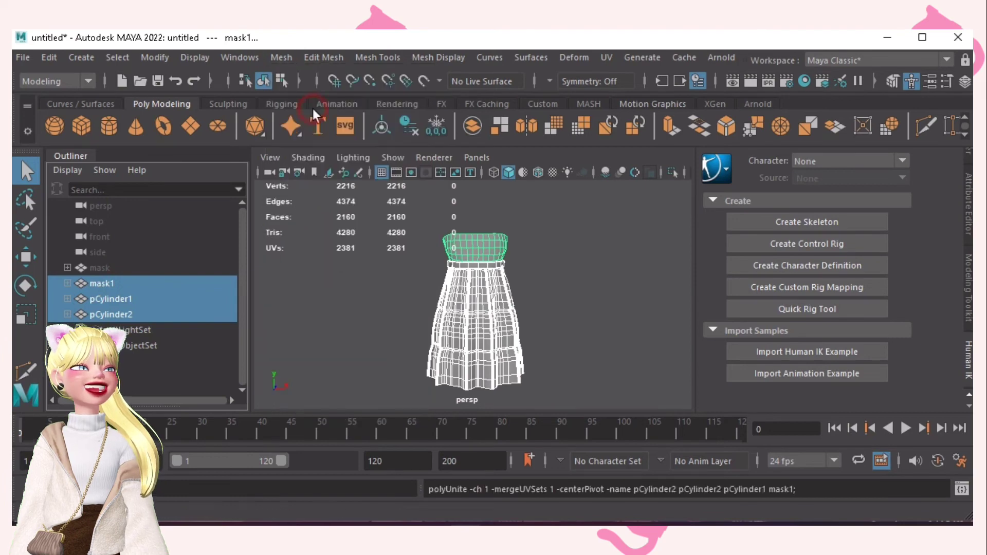
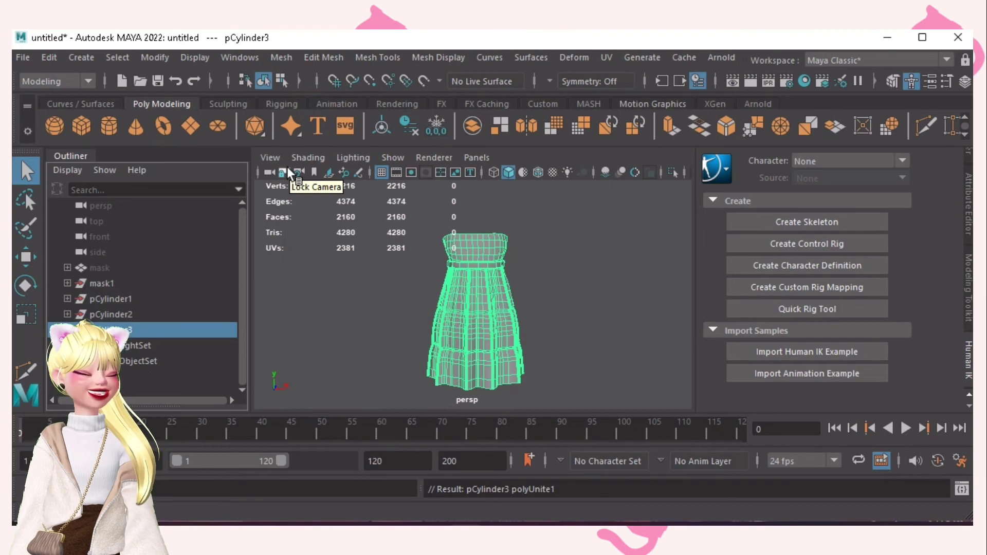
key(alt+shift+d)
Step: Scale the vertex loop along the waist band's lower edge inward to about 0.934 using soft selection with a reduced falloff radius, and return to object mode
scroll(513, 307, up, 8)
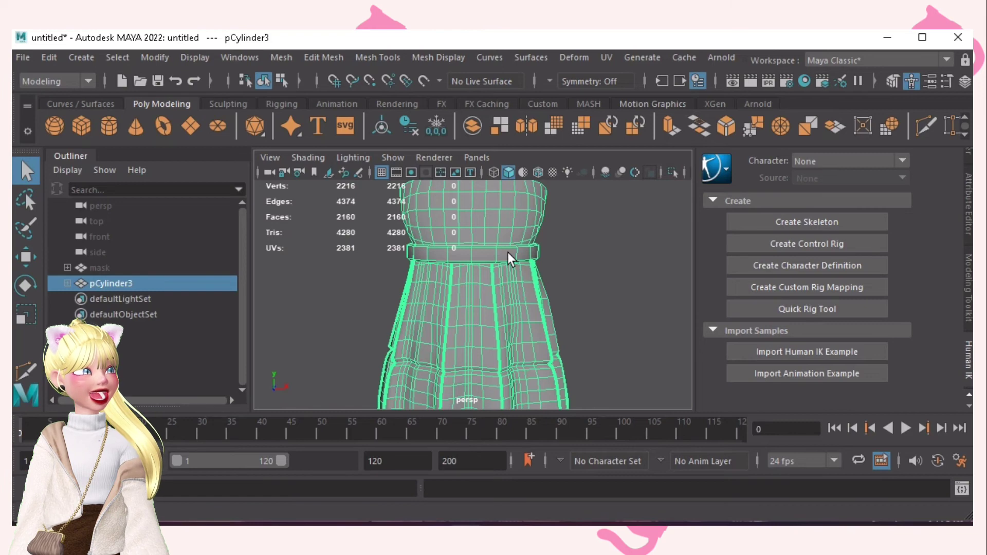
key(F9)
click(471, 261)
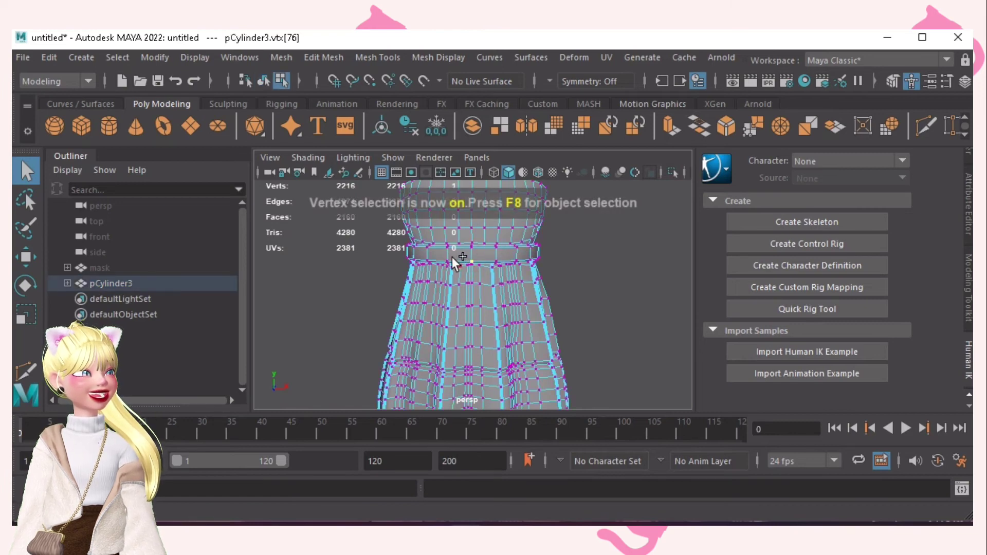
shift+double_click(448, 262)
scroll(457, 263, down, 3)
key(b)
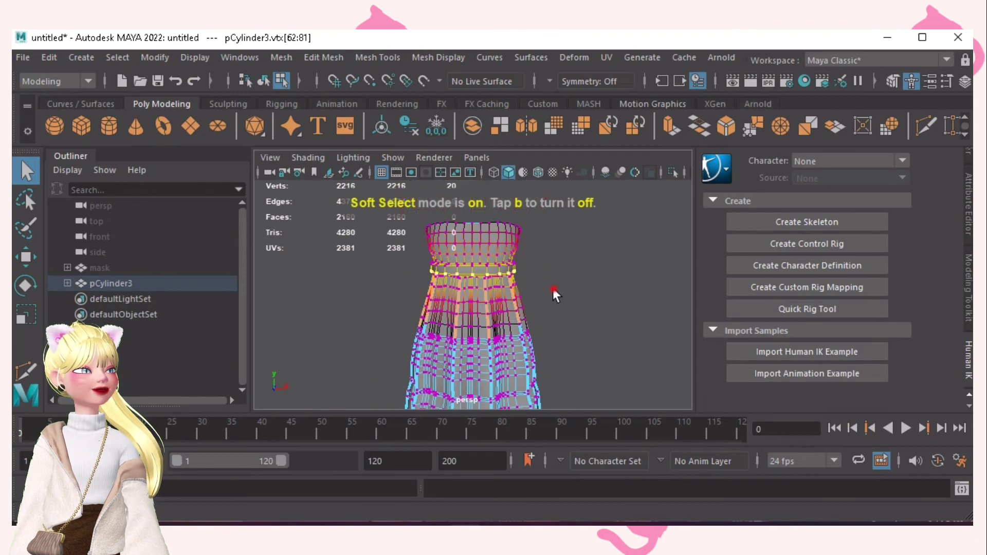
middle_drag(553, 288, 535, 288)
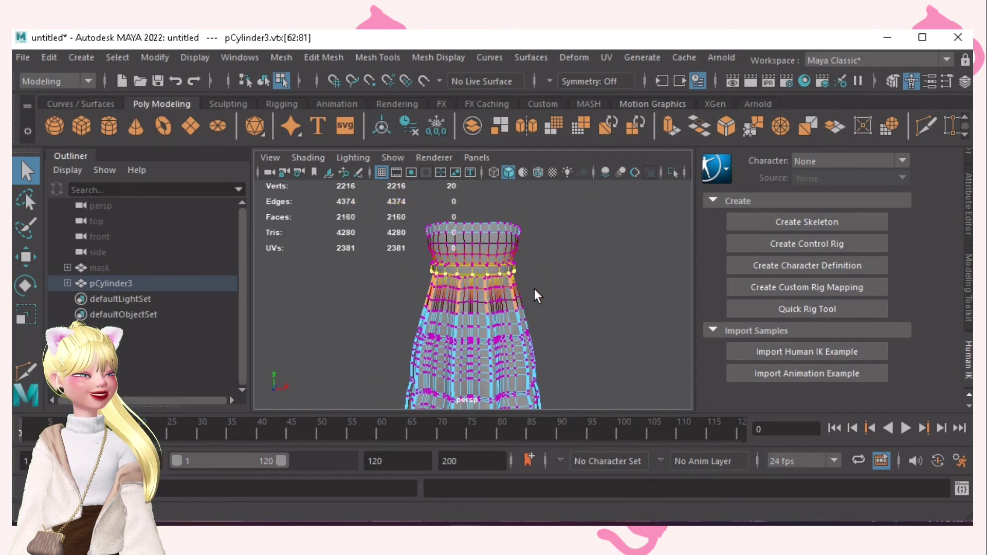
key(r)
scroll(458, 288, up, 2)
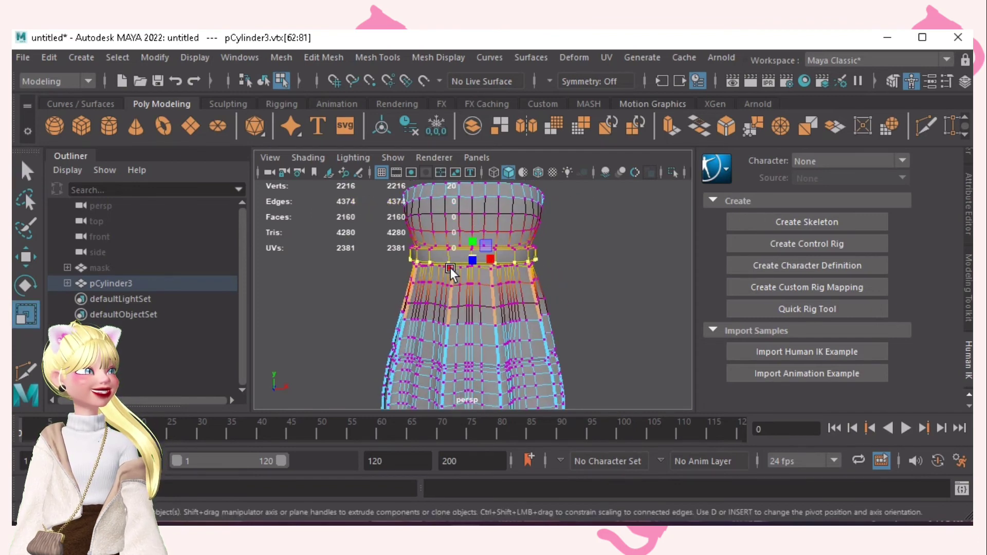
drag(453, 265, 447, 264)
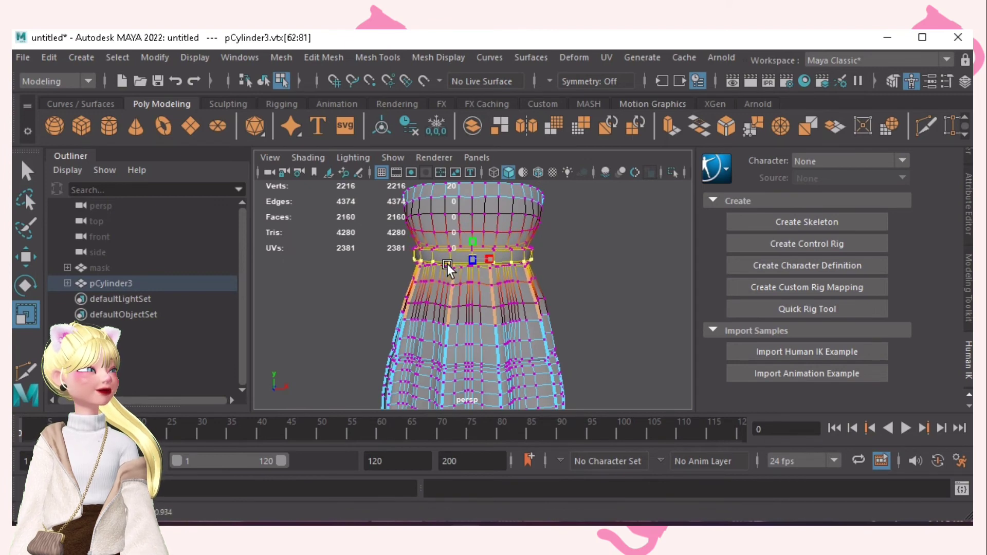
click(569, 273)
scroll(586, 270, down, 2)
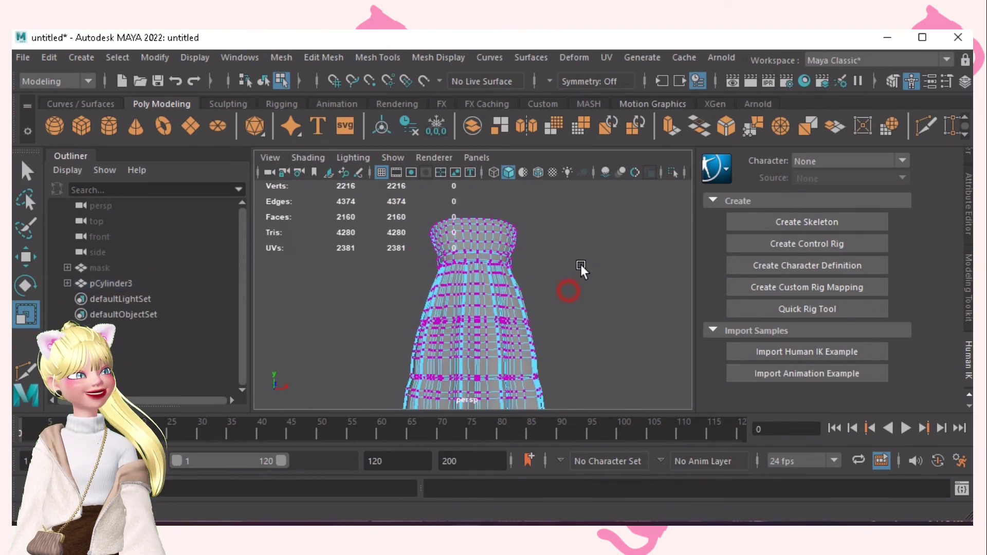
mouse_move(581, 264)
alt+mouse_down()
mouse_move(572, 292)
mouse_move(584, 282)
alt+mouse_up()
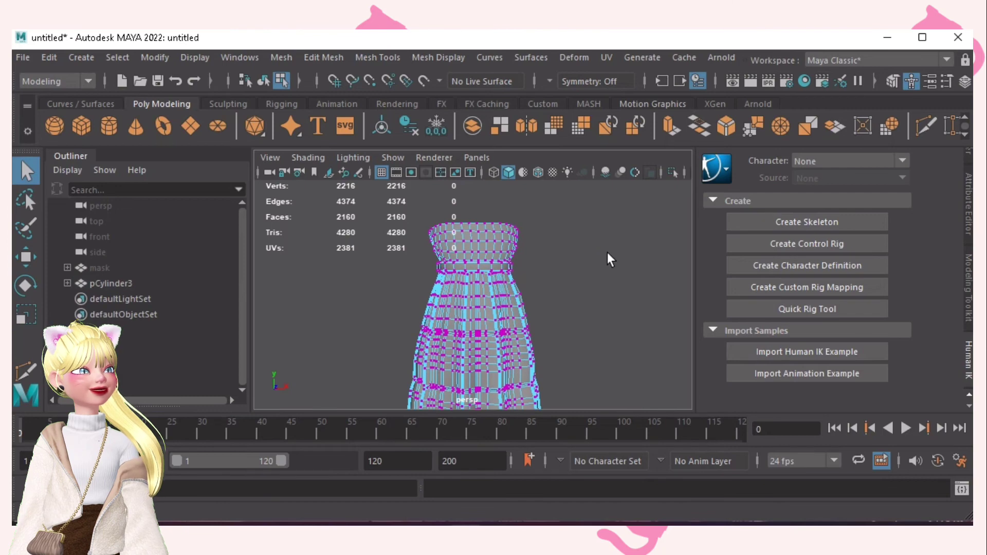
mouse_move(626, 245)
right_down()
mouse_move(613, 258)
mouse_move(614, 237)
right_up()
scroll(566, 279, down, 3)
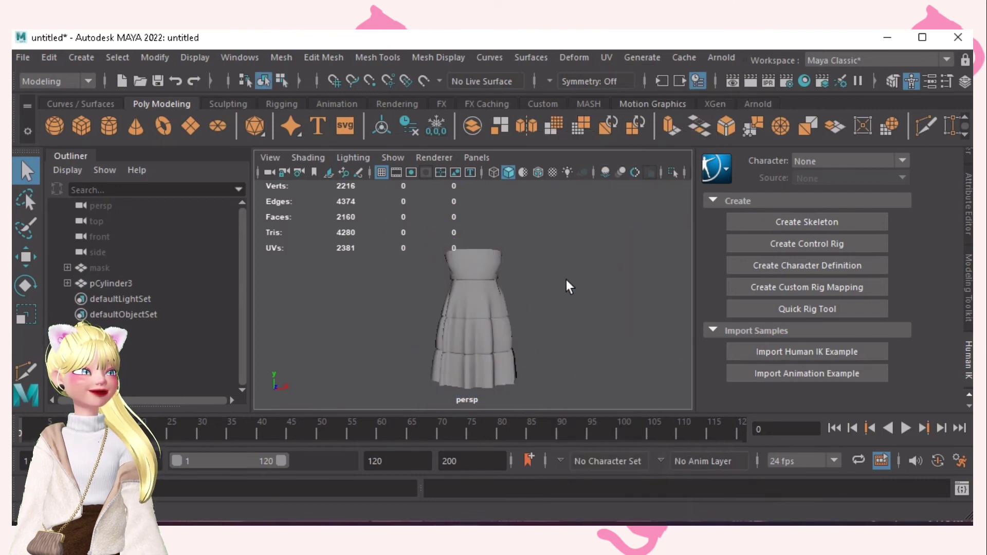
Step: Examine the combined dress from several sides and look inside the skirt from underneath
alt+middle_drag(535, 282, 565, 265)
alt+right_drag(537, 275, 618, 308)
alt+drag(619, 307, 602, 317)
alt+right_drag(597, 308, 476, 293)
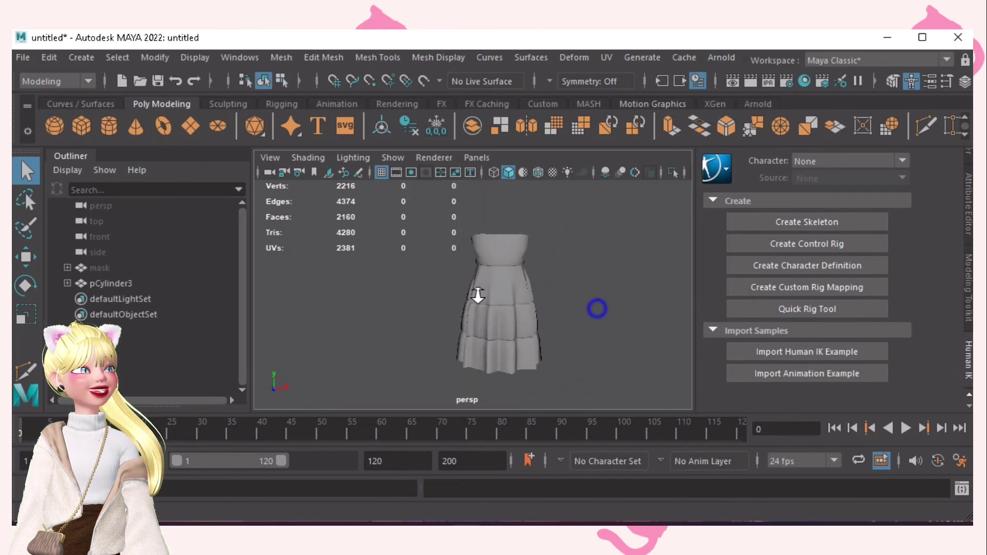
alt+middle_drag(476, 293, 516, 305)
alt+drag(516, 306, 494, 309)
scroll(498, 293, up, 4)
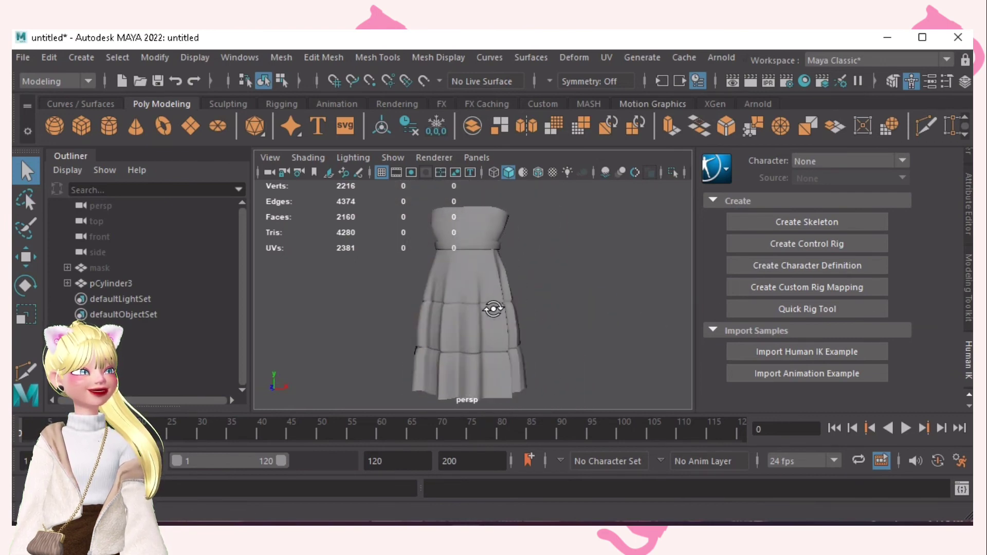
alt+middle_drag(538, 314, 620, 306)
alt+drag(559, 299, 376, 285)
alt+drag(472, 252, 454, 311)
scroll(568, 273, down, 5)
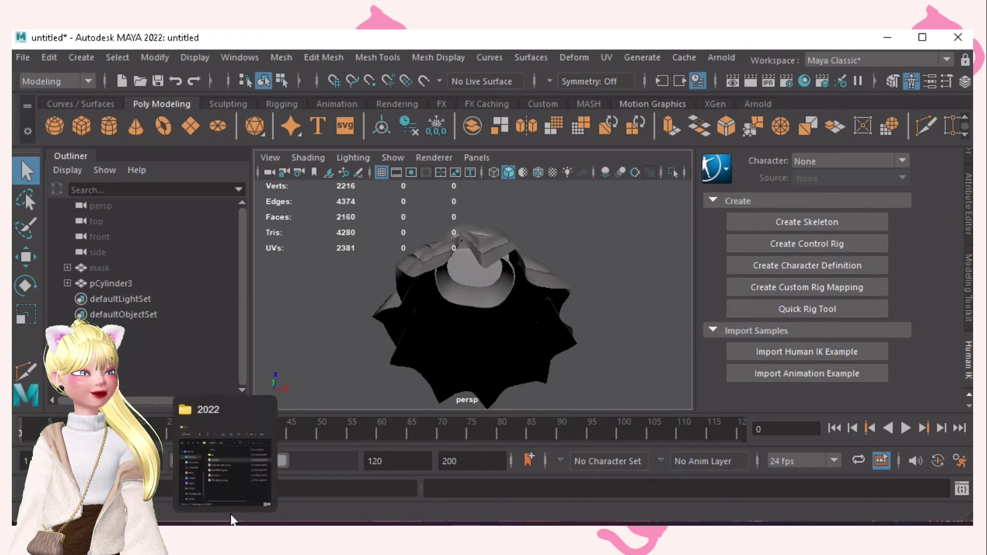
Step: Switch to File Explorer and go from the 2022 bodies folder to the props folder inside DESKTOP
click(233, 478)
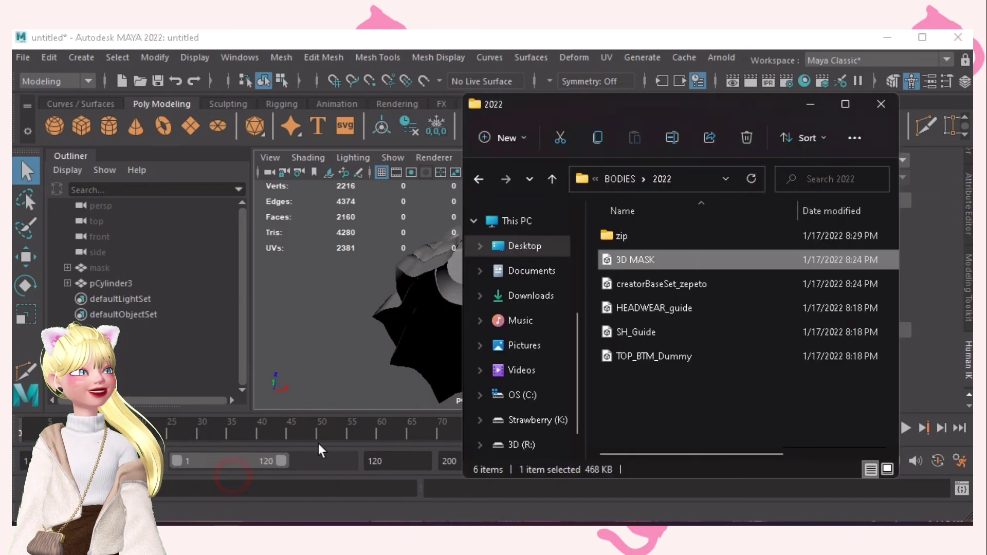
click(617, 181)
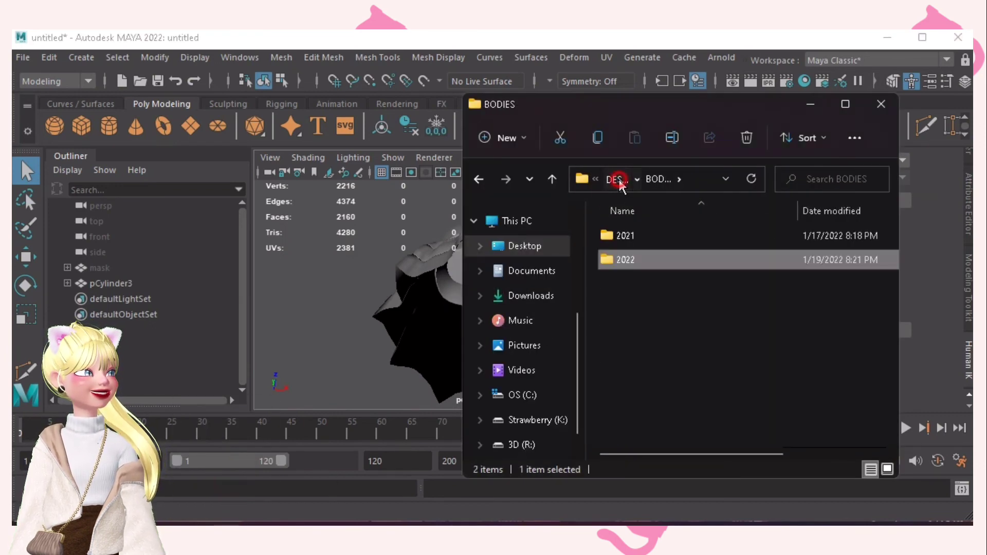
click(617, 180)
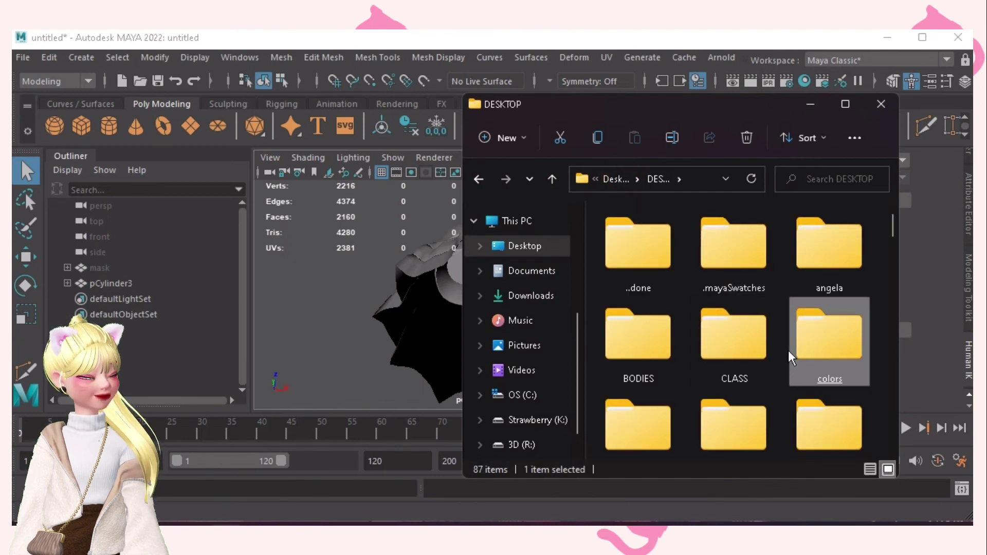
scroll(788, 351, down, 1)
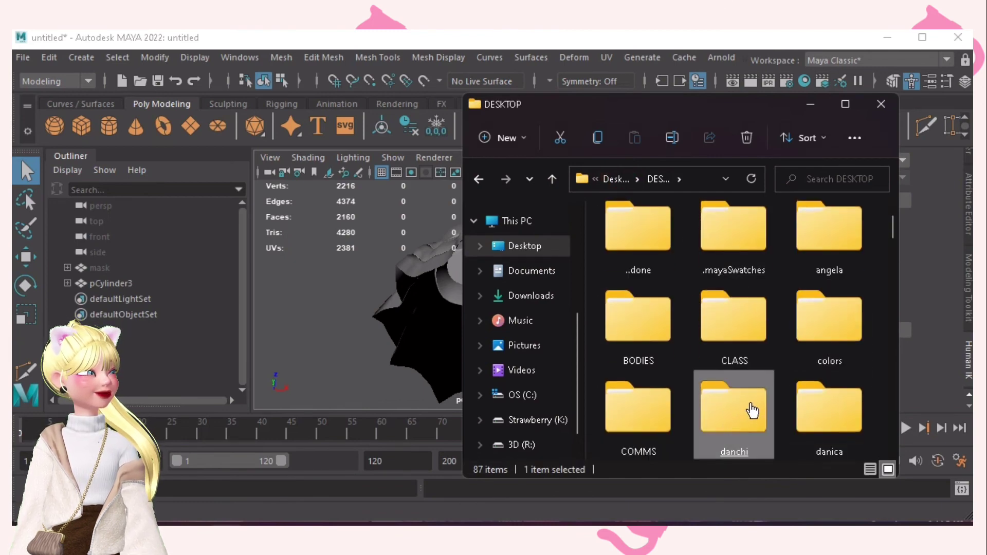
scroll(752, 409, down, 5)
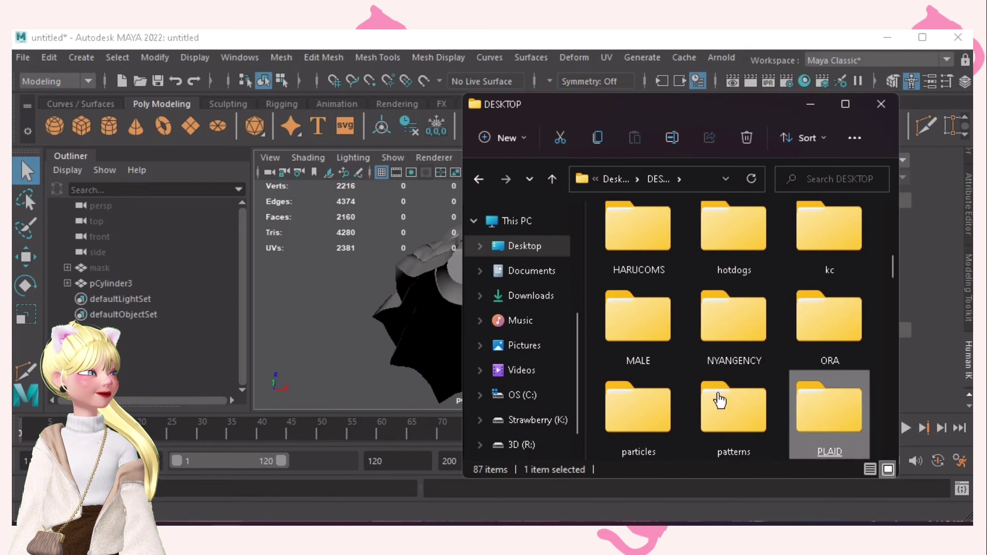
click(720, 401)
scroll(738, 417, down, 1)
click(658, 427)
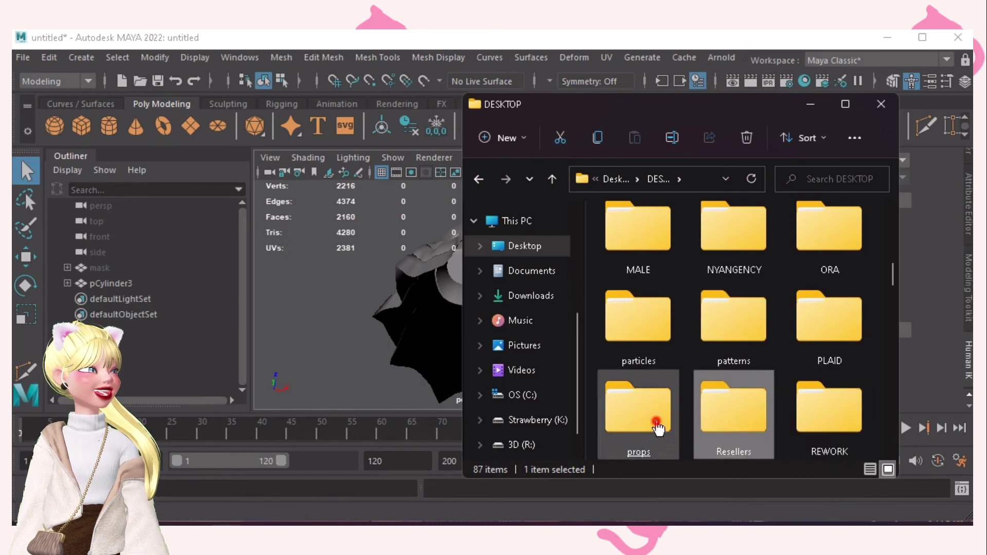
double_click(658, 427)
Step: Find the SHORTS model in the props folder and import it into the Maya scene
click(642, 263)
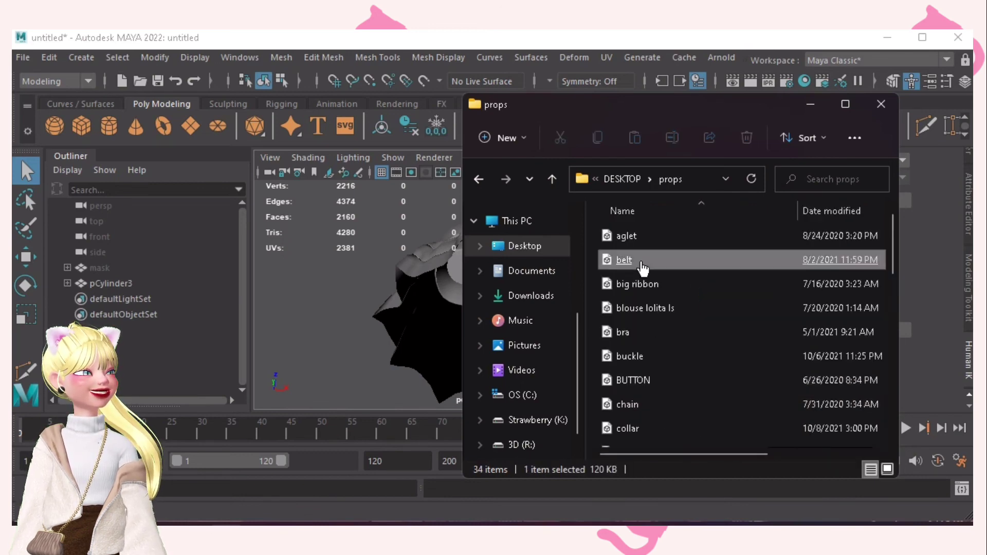
scroll(663, 275, down, 3)
click(683, 250)
scroll(683, 252, up, 1)
click(681, 256)
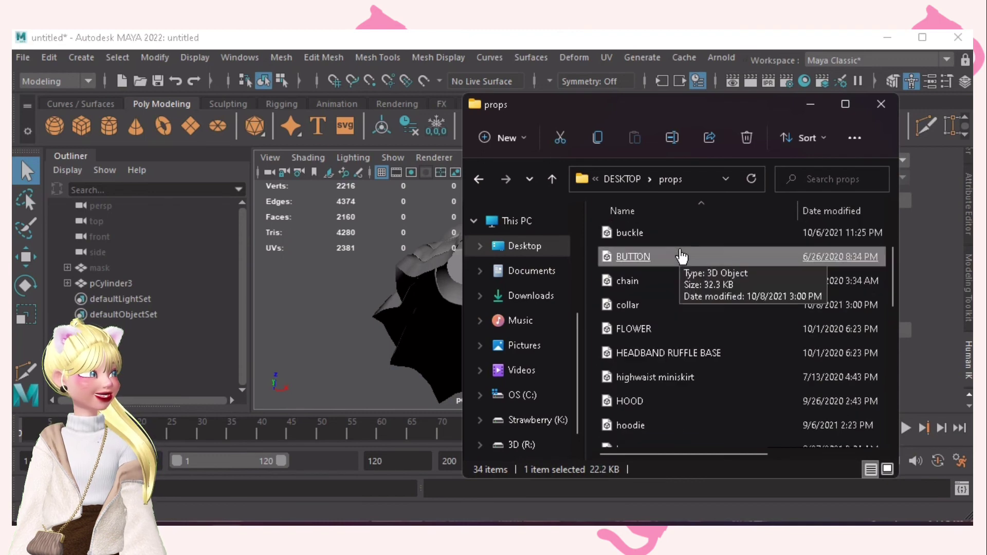
scroll(668, 262, up, 2)
click(657, 282)
click(665, 237)
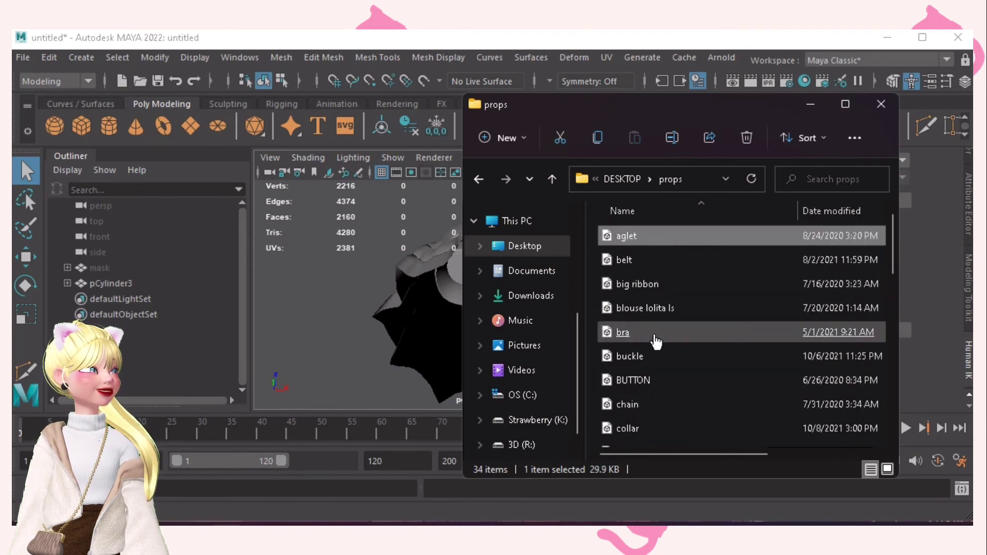
click(653, 363)
scroll(652, 365, down, 1)
click(652, 365)
scroll(654, 368, down, 3)
click(654, 368)
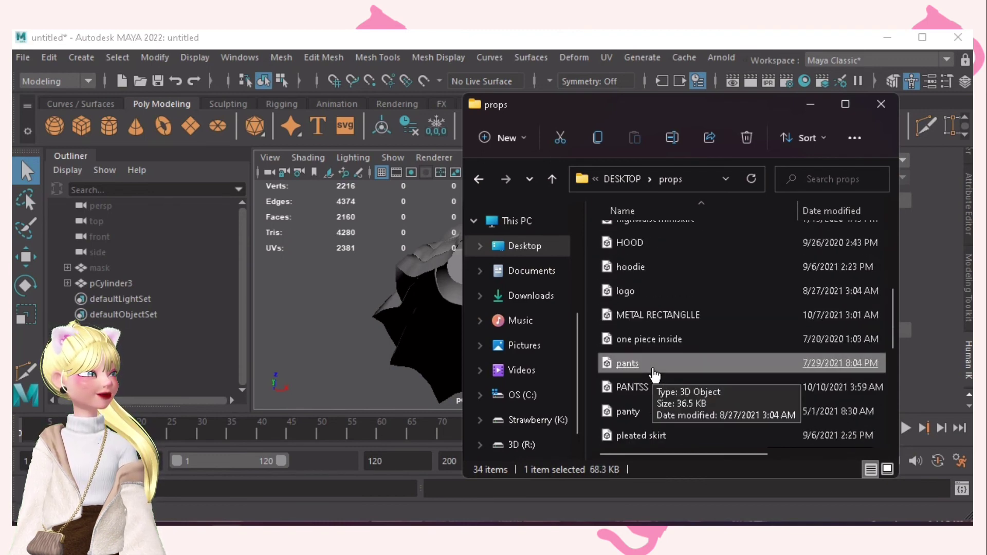
scroll(652, 372, down, 4)
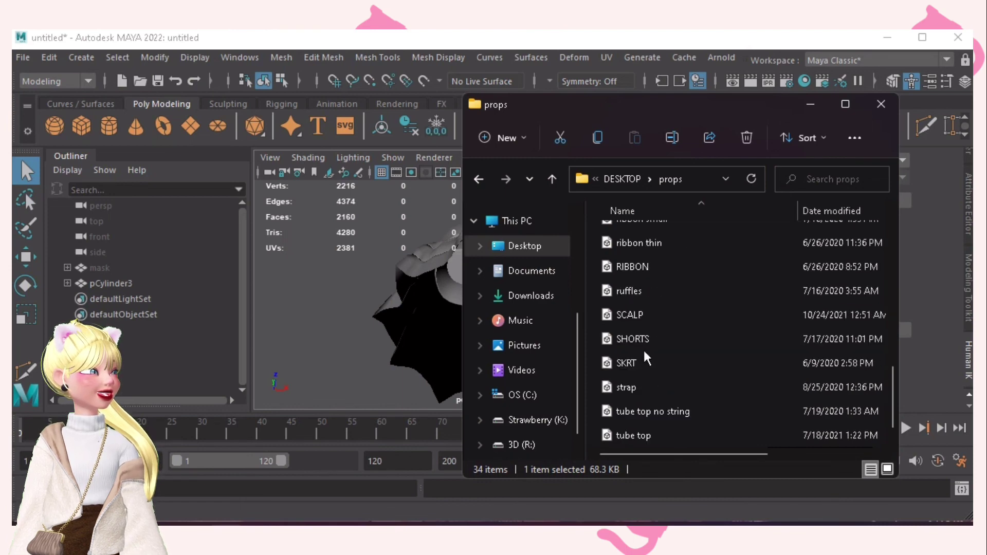
drag(643, 341, 337, 279)
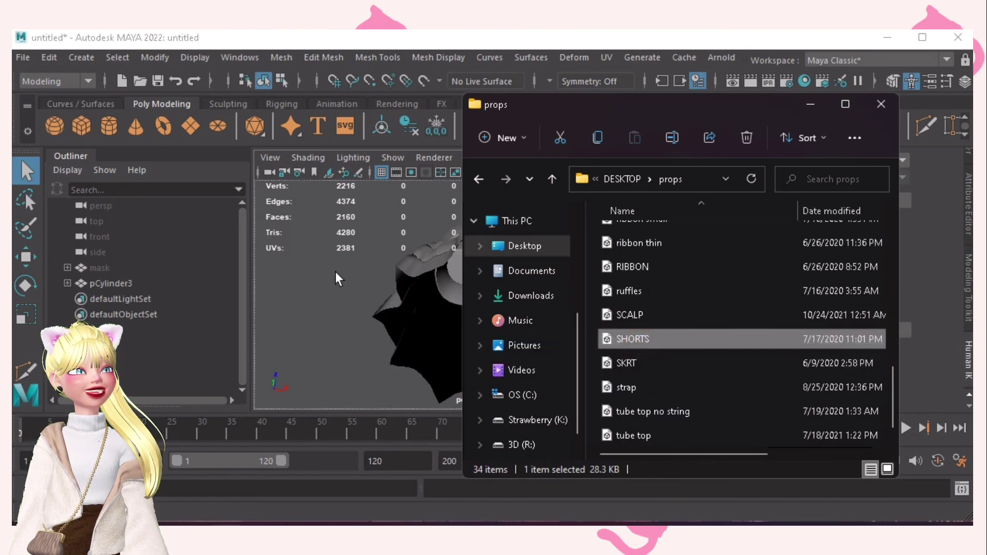
Step: Examine the dress from several angles with the imported shorts in the scene
alt+drag(455, 266, 483, 319)
alt+right_drag(614, 313, 521, 300)
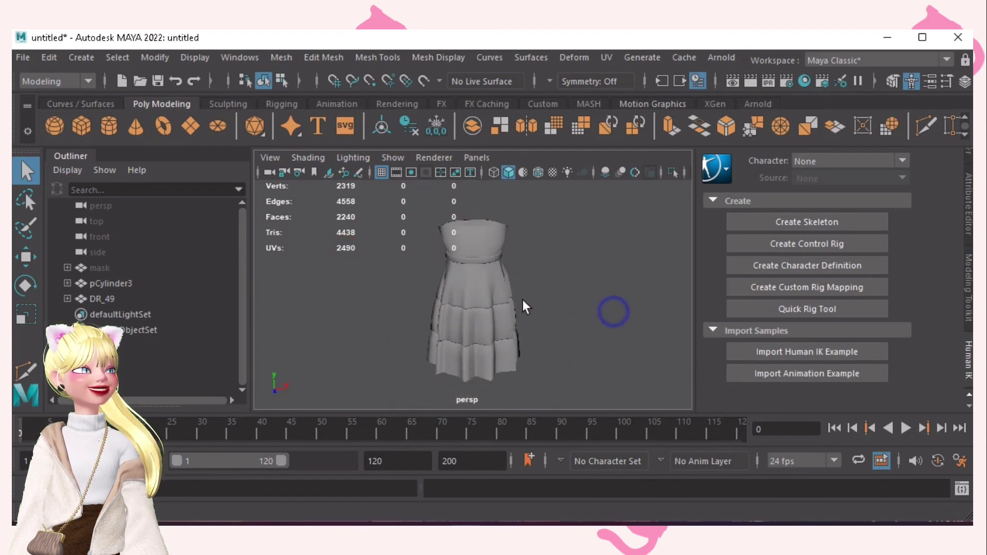
alt+drag(521, 301, 588, 276)
alt+right_drag(595, 273, 580, 274)
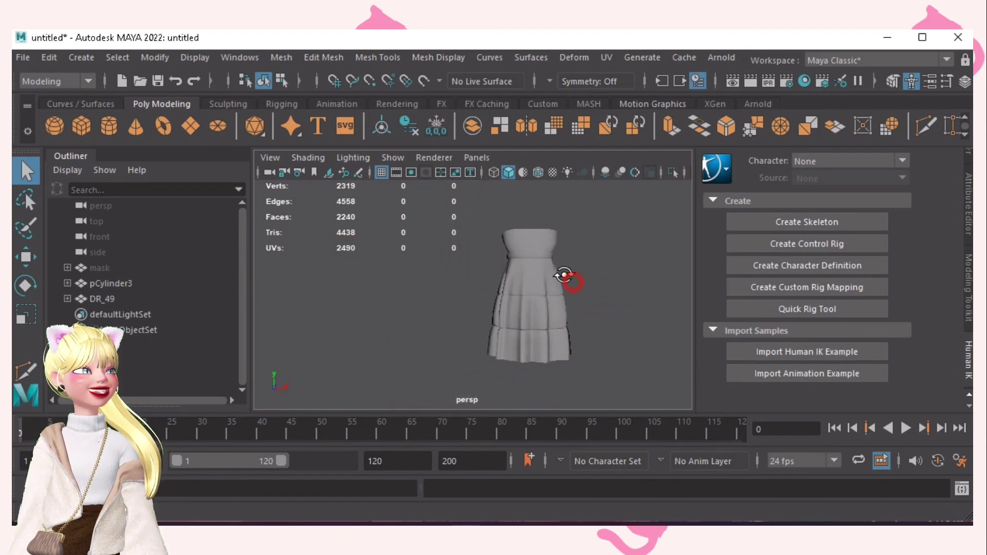
scroll(591, 293, up, 5)
alt+drag(616, 312, 546, 327)
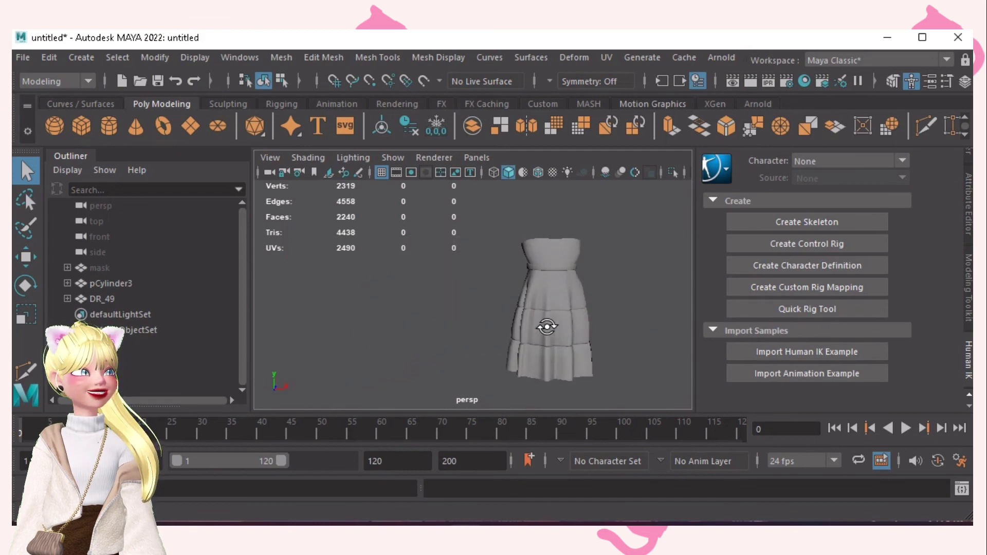